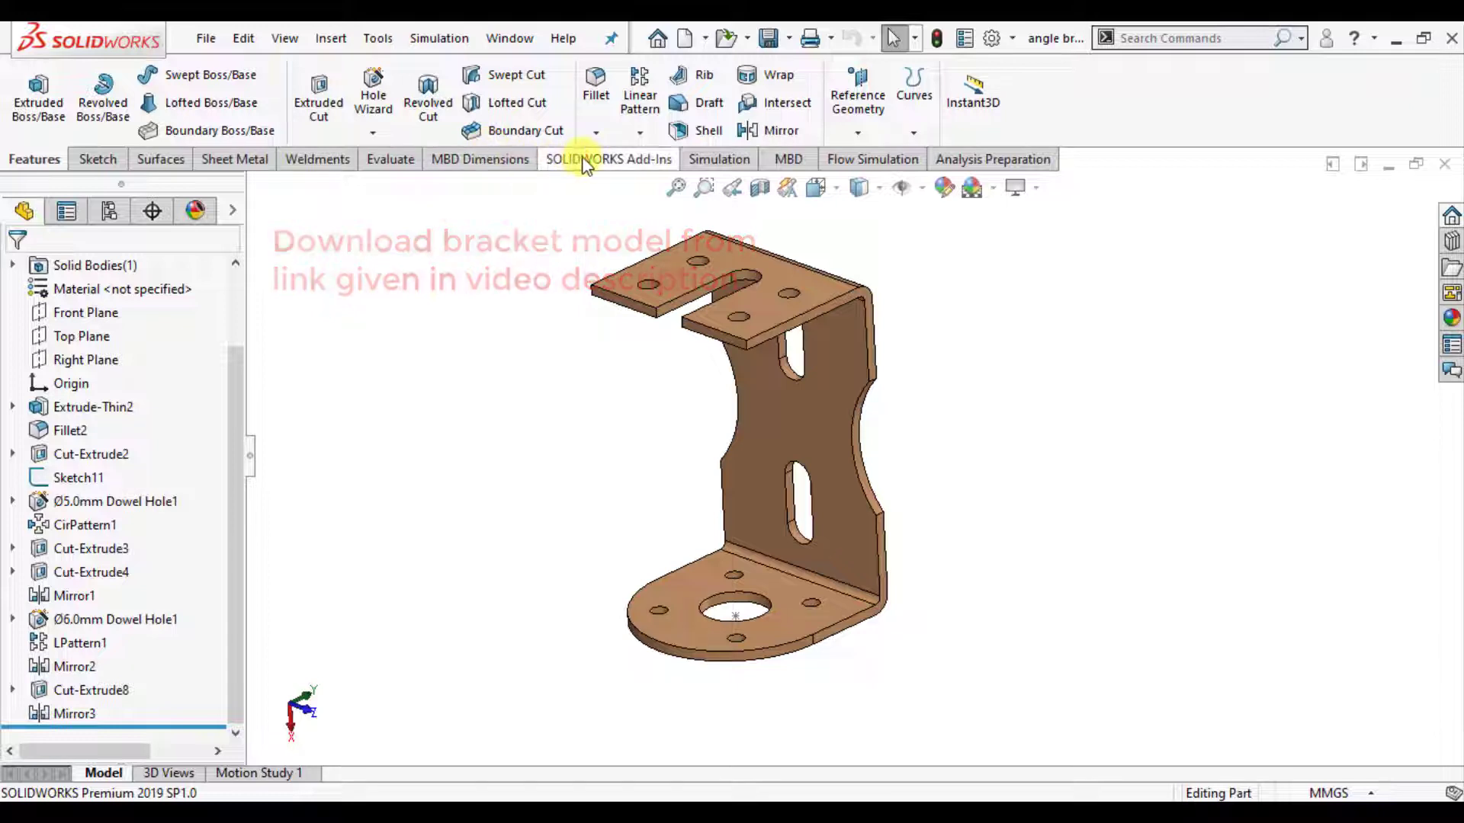
# Create a new static simulation study named "Bracket analysis".
pyautogui.click(581, 159)
pyautogui.click(710, 159)
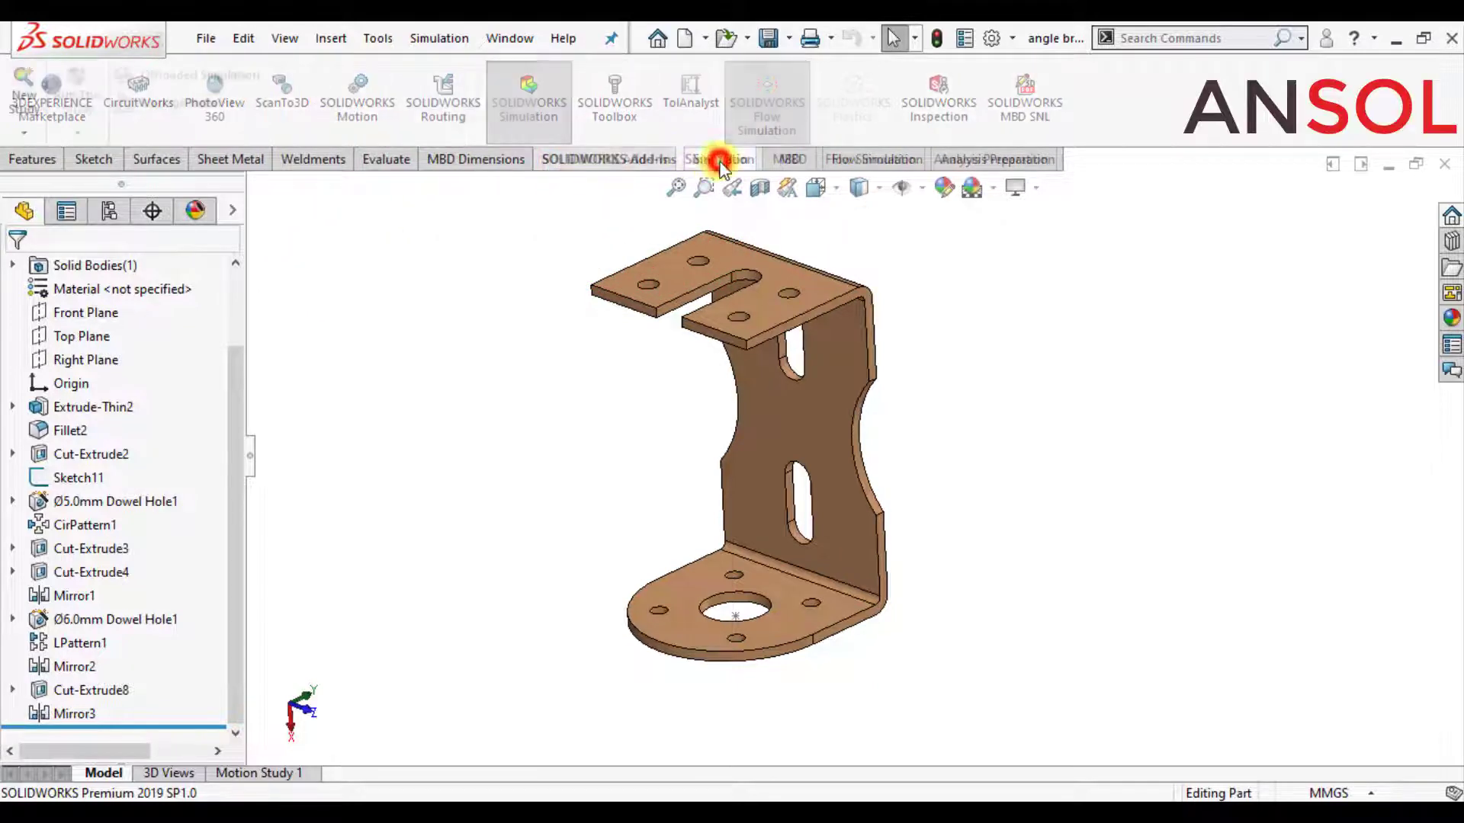
pyautogui.click(23, 97)
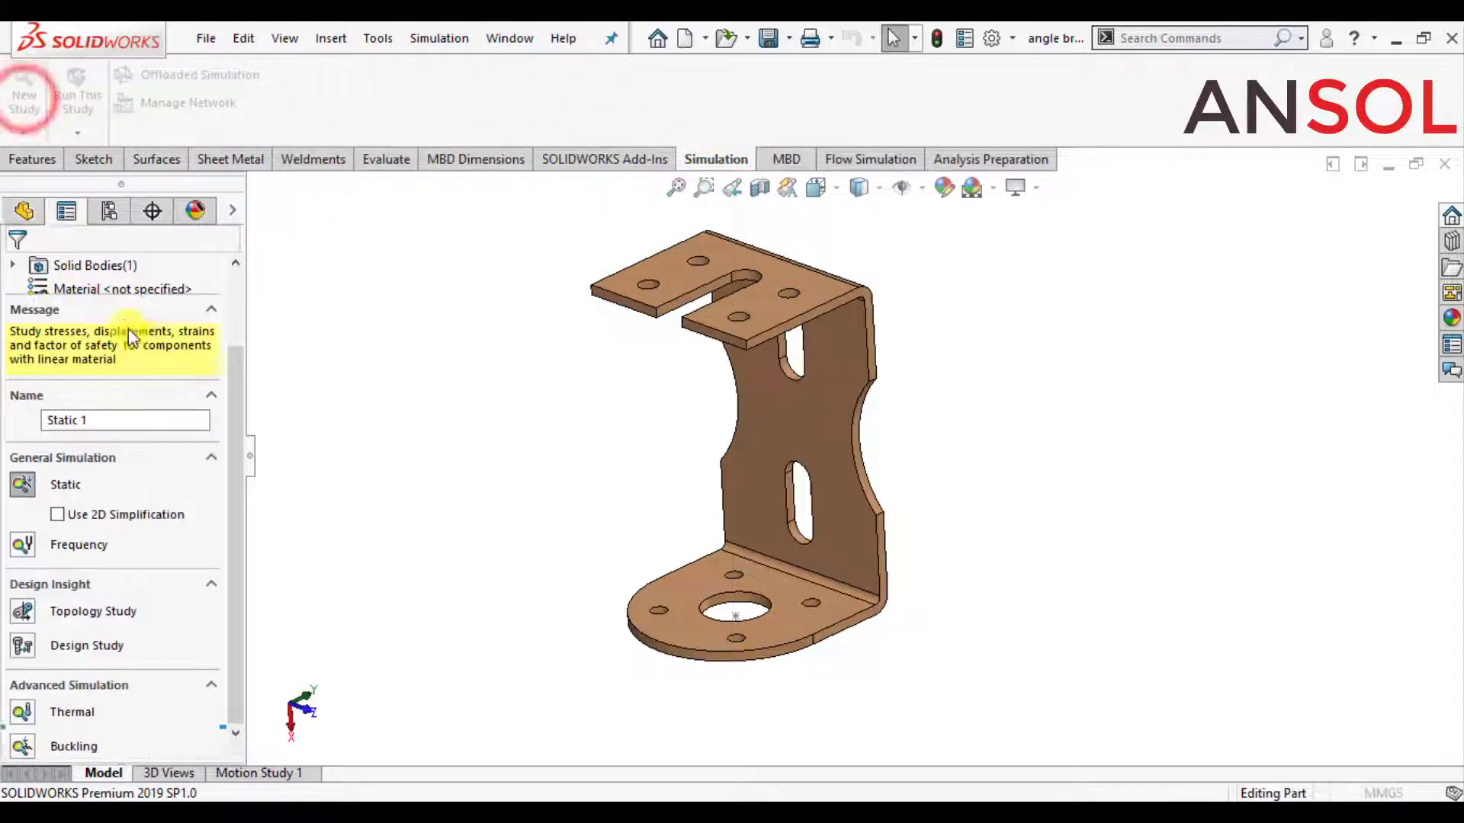
pyautogui.doubleClick(97, 421)
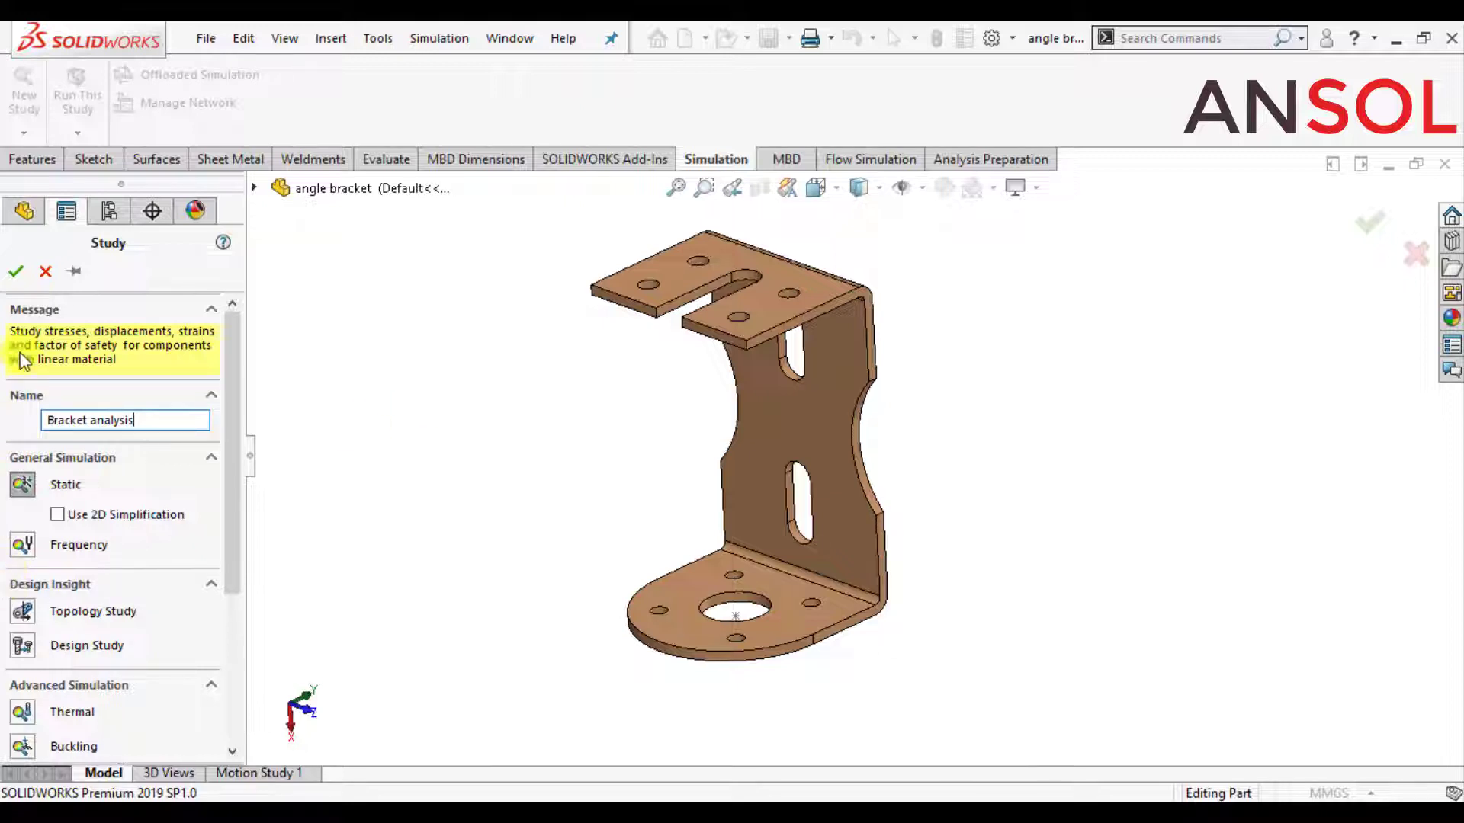
pyautogui.click(15, 272)
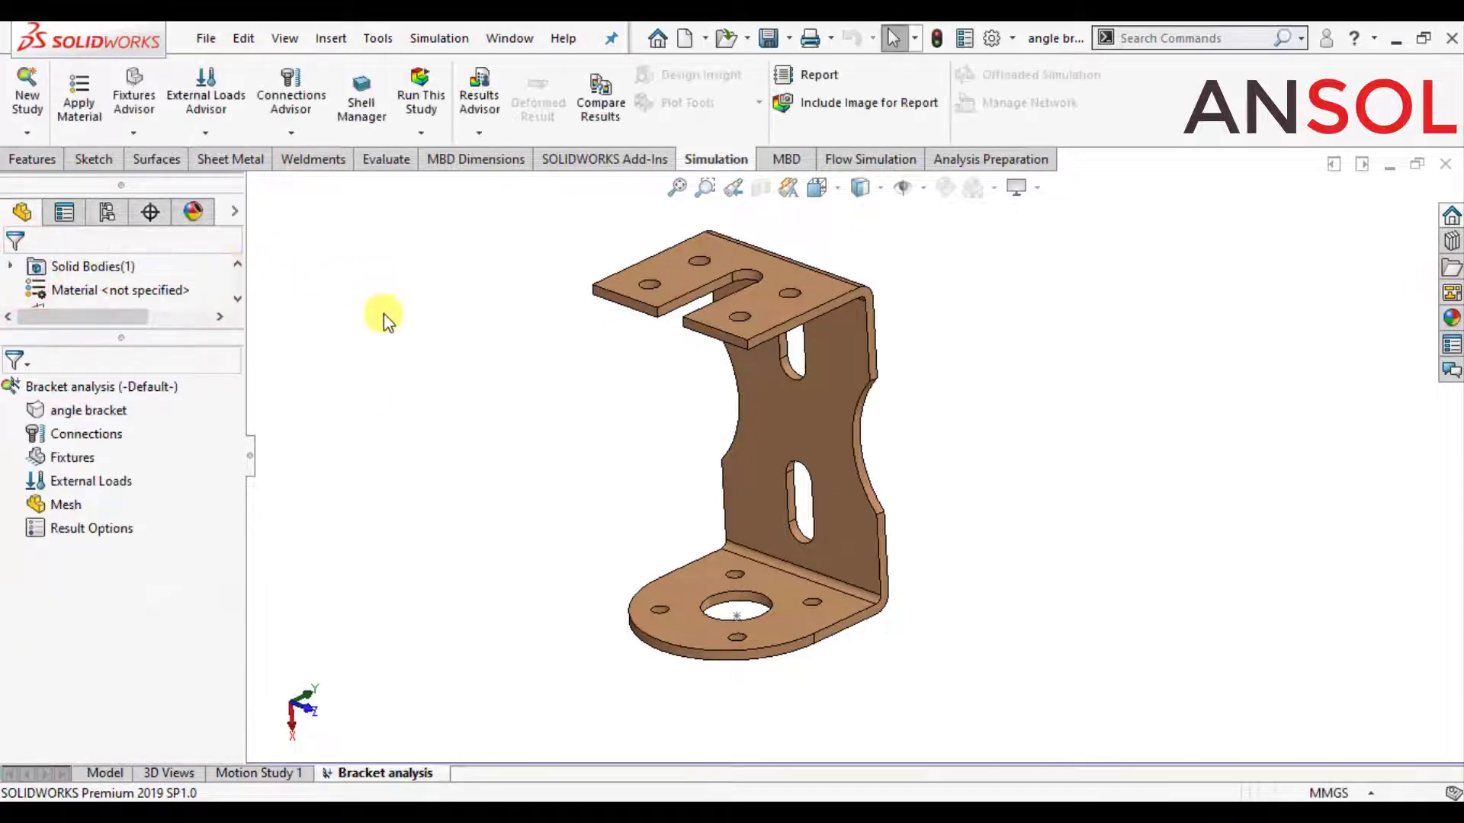
# Assign the favorite material Plain Carbon Steel to the angle bracket body in the study.
pyautogui.rightClick(120, 411)
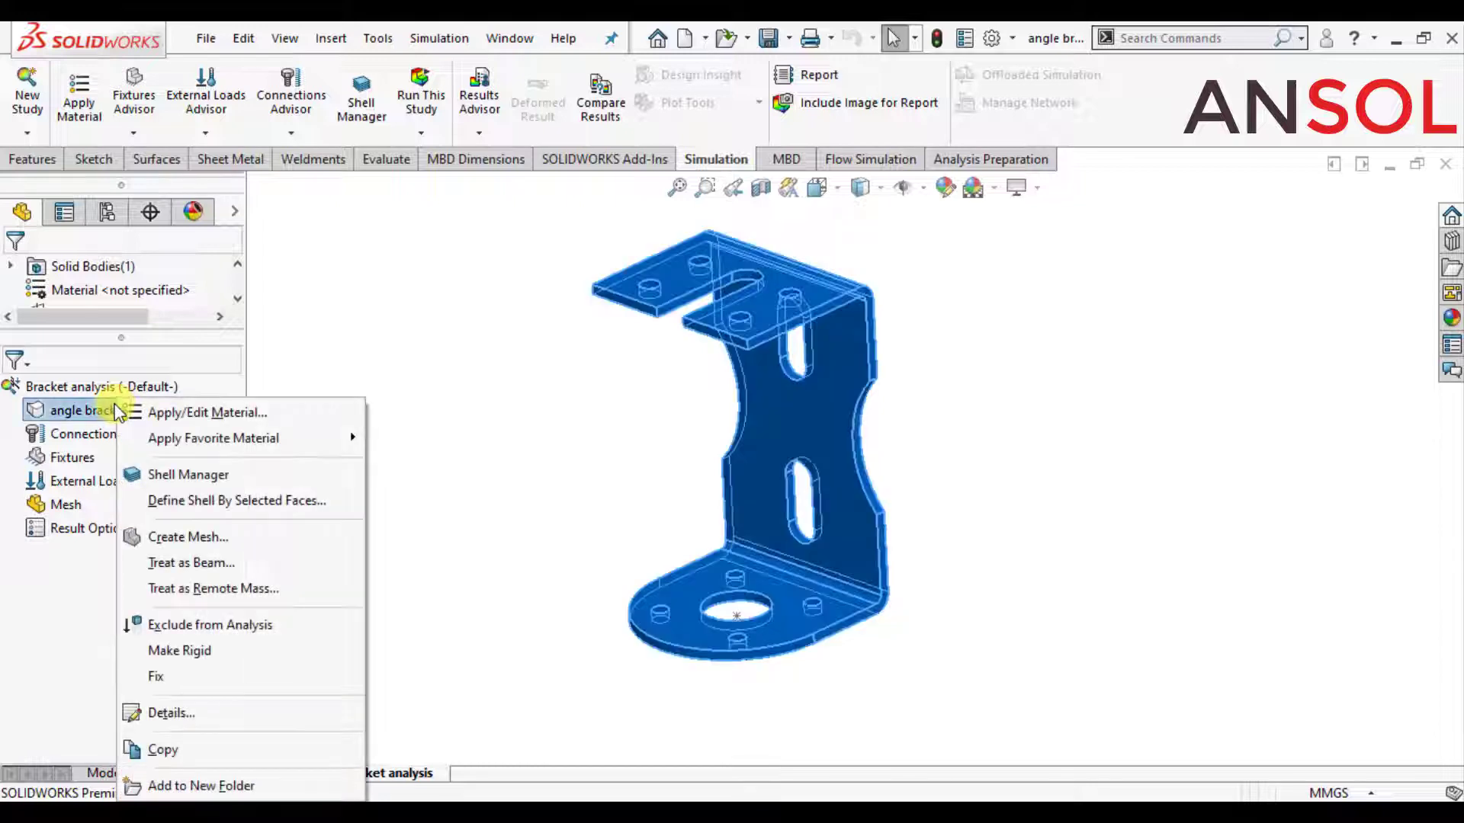
pyautogui.moveTo(252, 436)
pyautogui.click(416, 439)
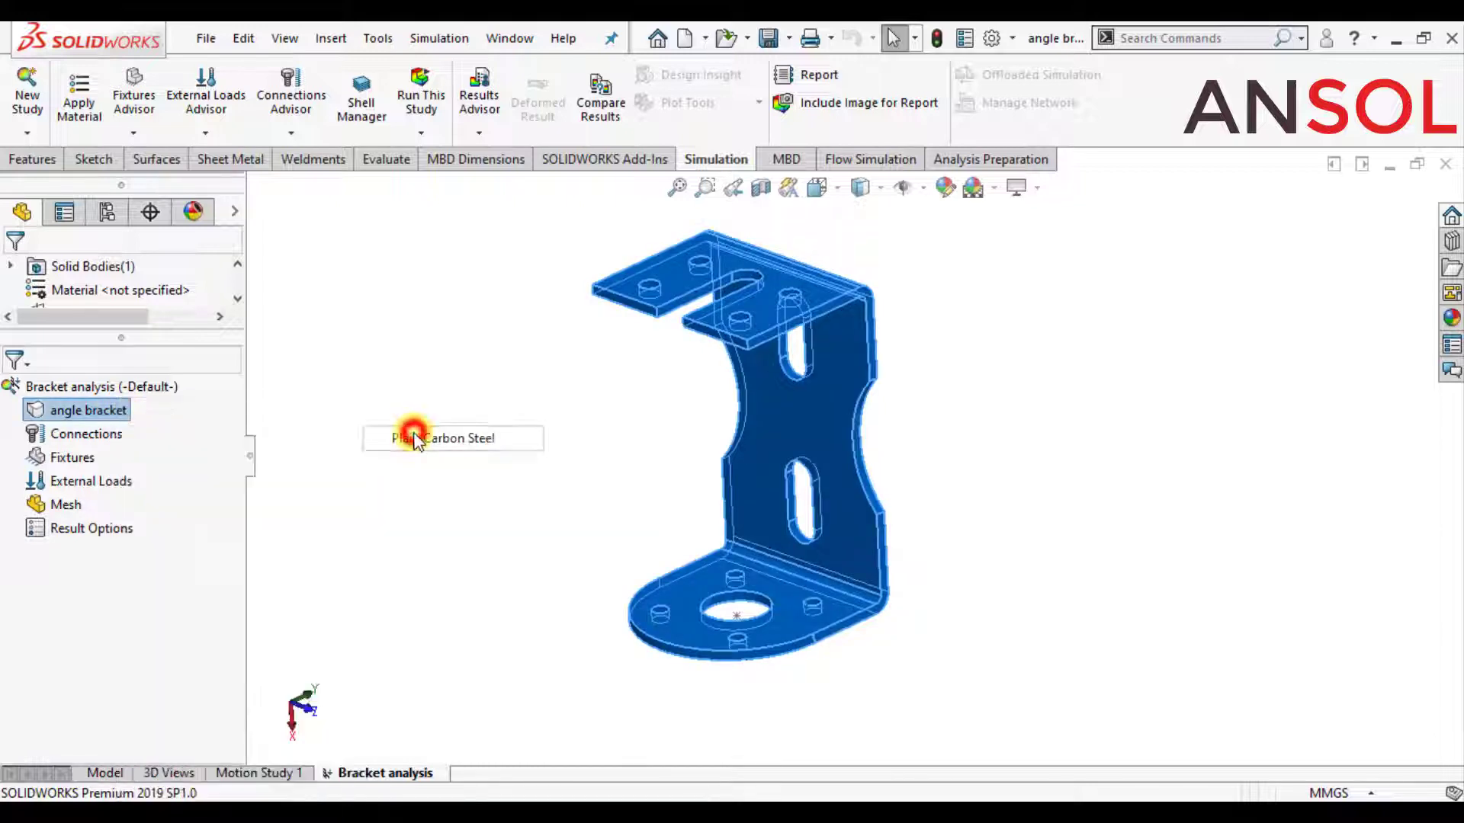
# Start a Fixed Geometry fixture and select all four inner faces of the upper slot in the bracket's vertical wall.
pyautogui.rightClick(51, 460)
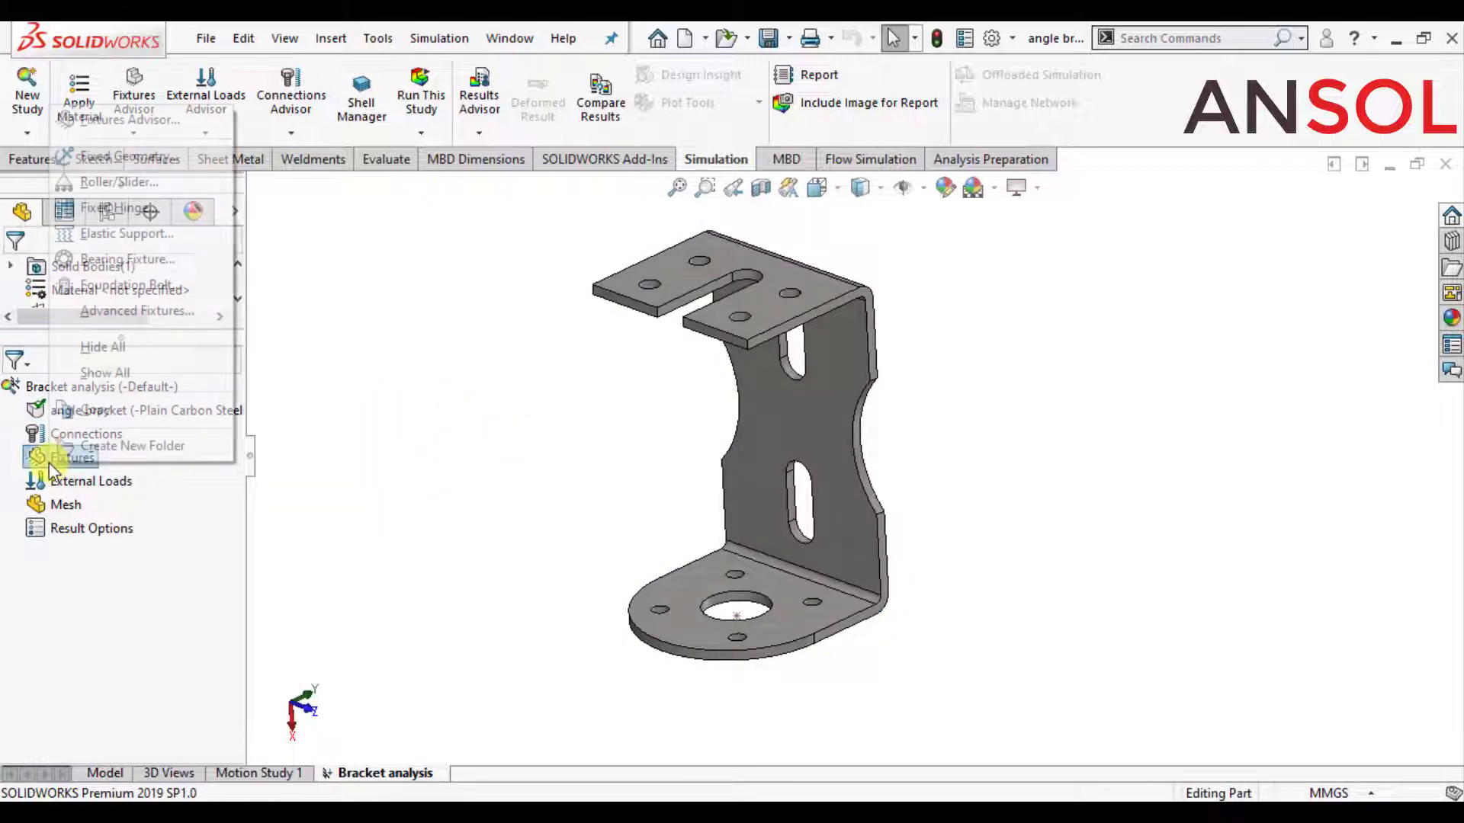
pyautogui.click(113, 158)
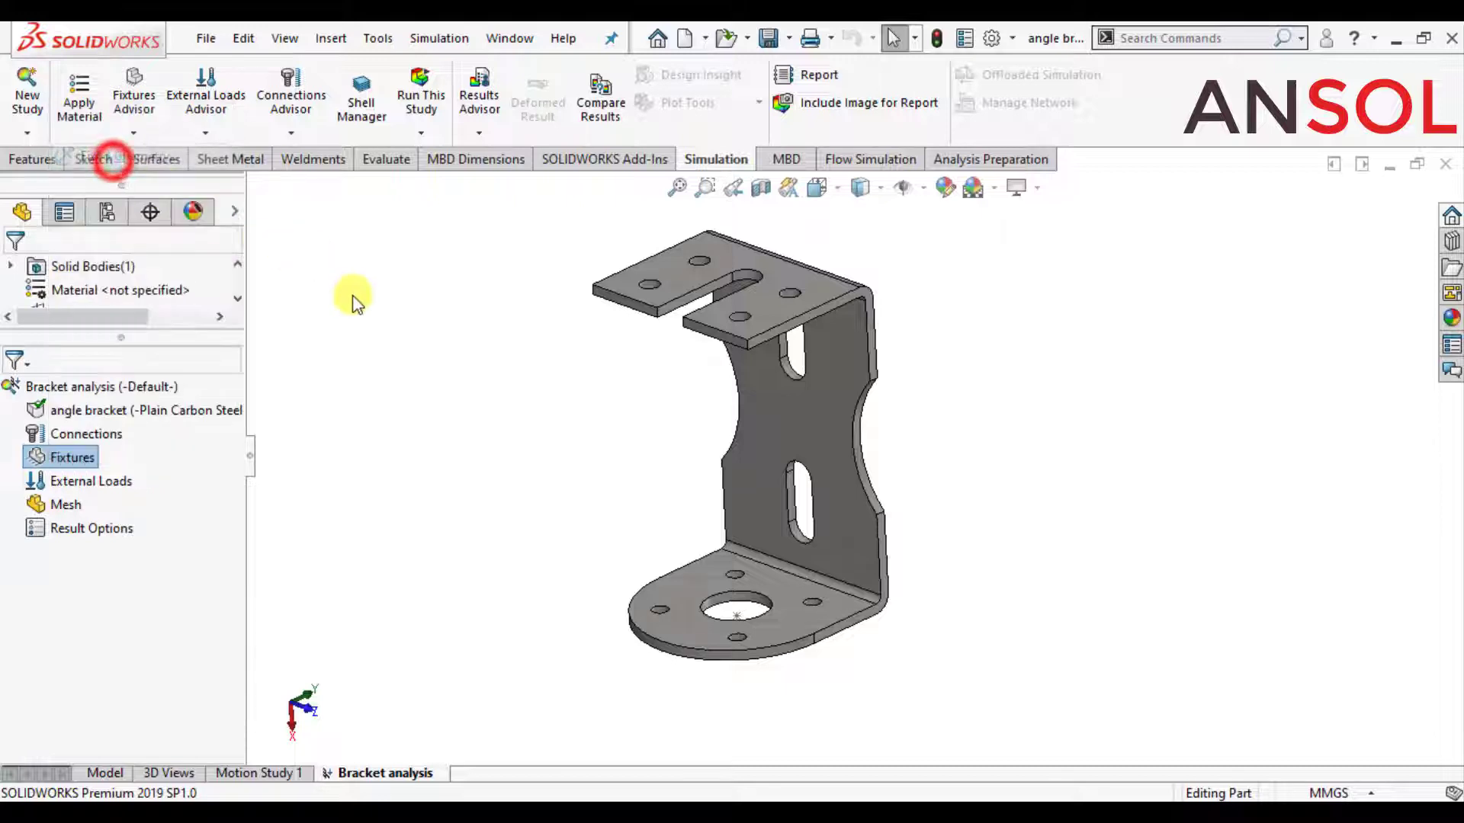
pyautogui.moveTo(978, 438); pyautogui.dragTo(765, 427, button='middle')
pyautogui.scroll(5, 830, 409)
pyautogui.scroll(3, 829, 410)
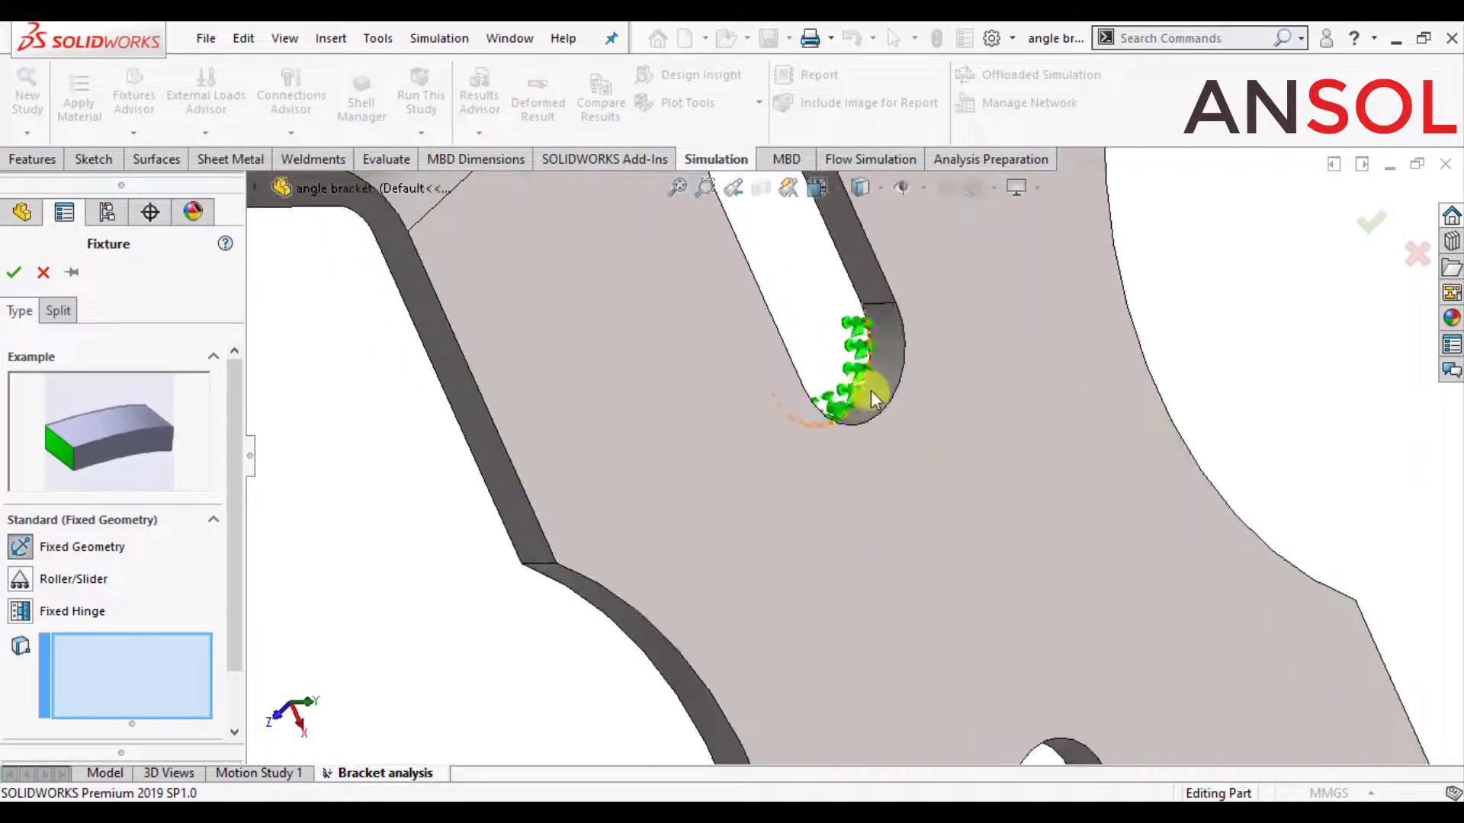
pyautogui.click(880, 391)
pyautogui.click(865, 254)
pyautogui.scroll(-5, 866, 251)
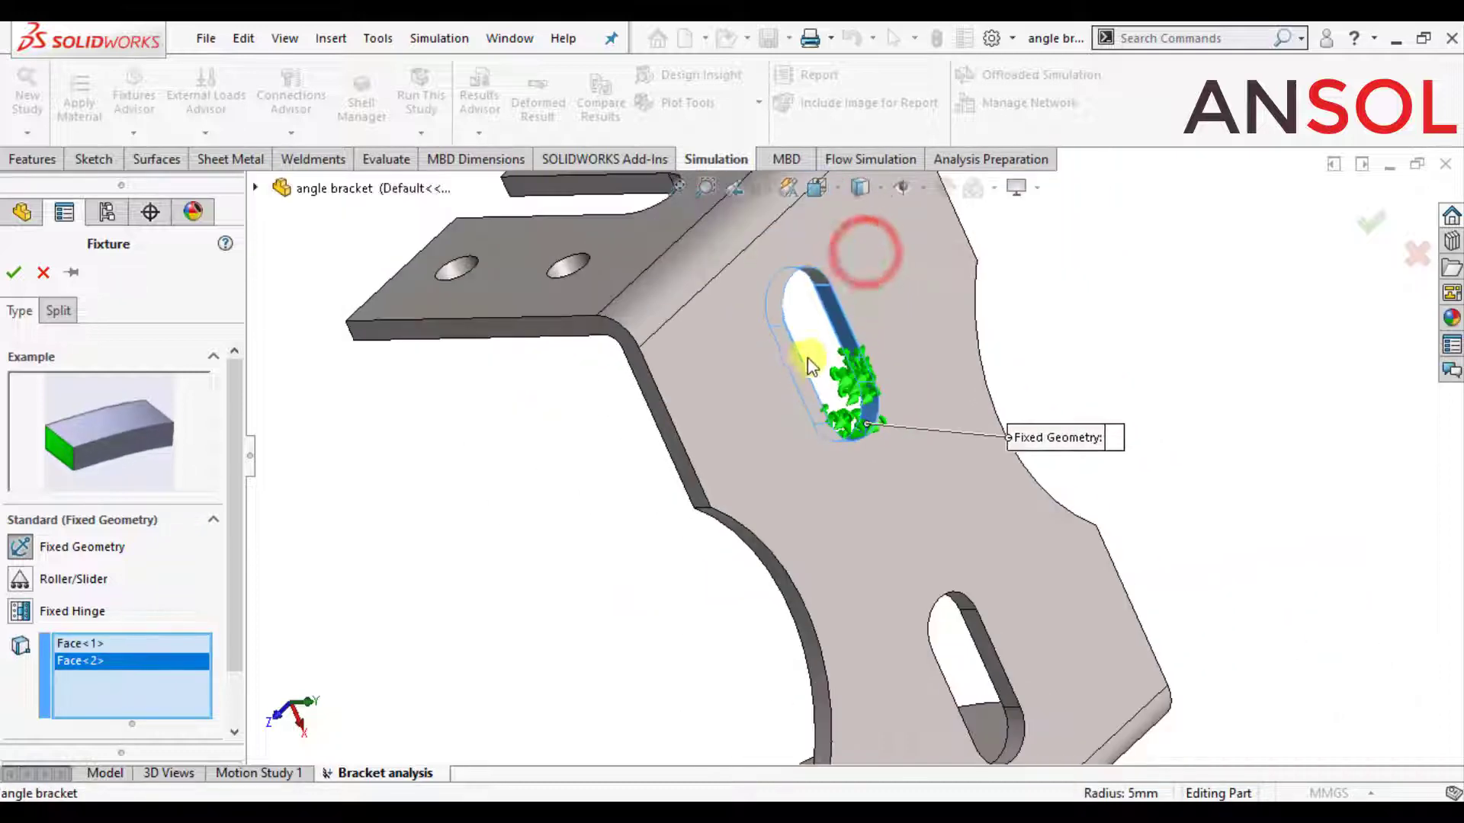
pyautogui.scroll(5, 845, 302)
pyautogui.scroll(-5, 847, 297)
pyautogui.click(846, 294)
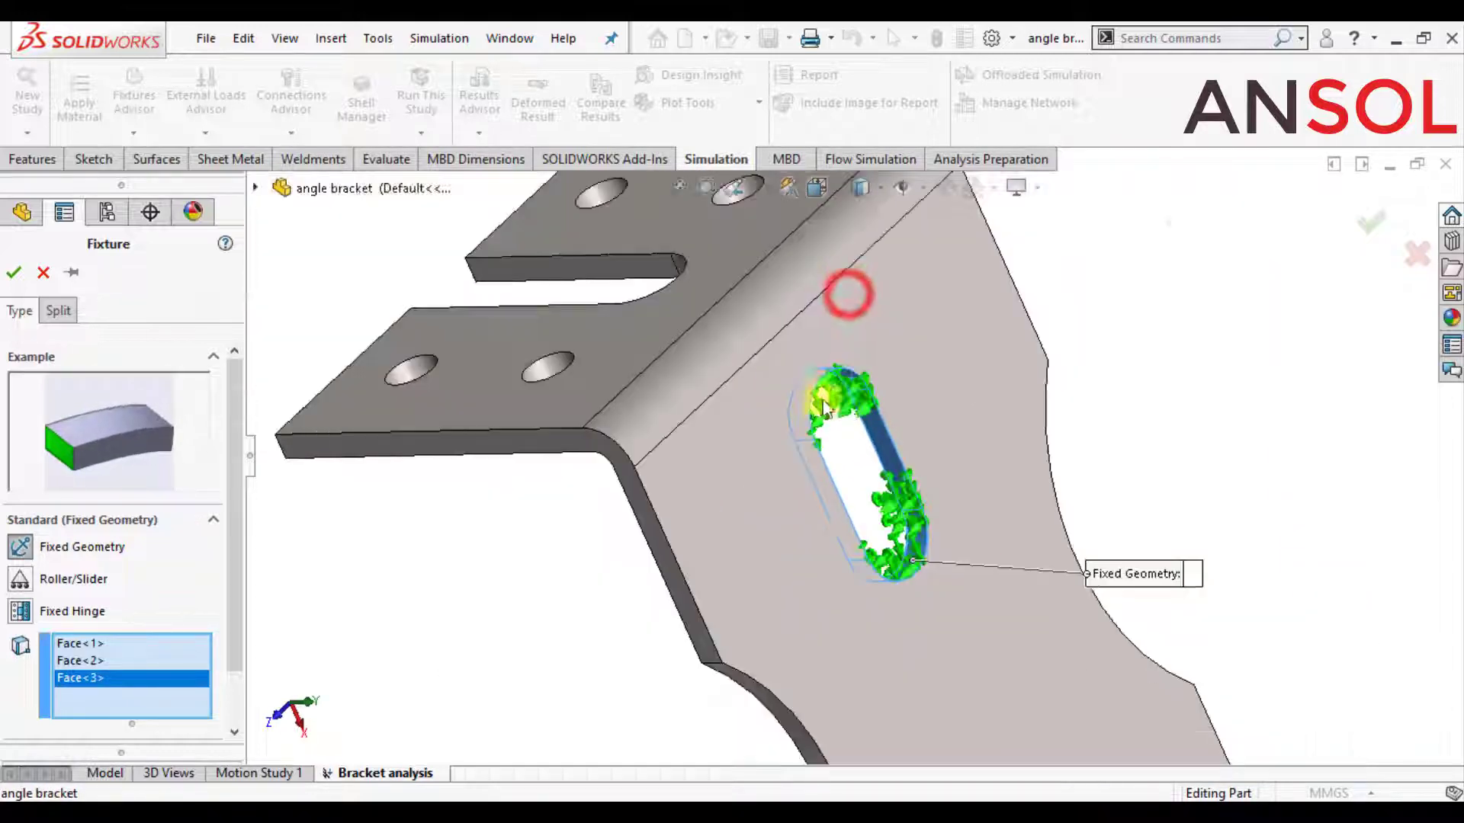
pyautogui.scroll(5, 739, 579)
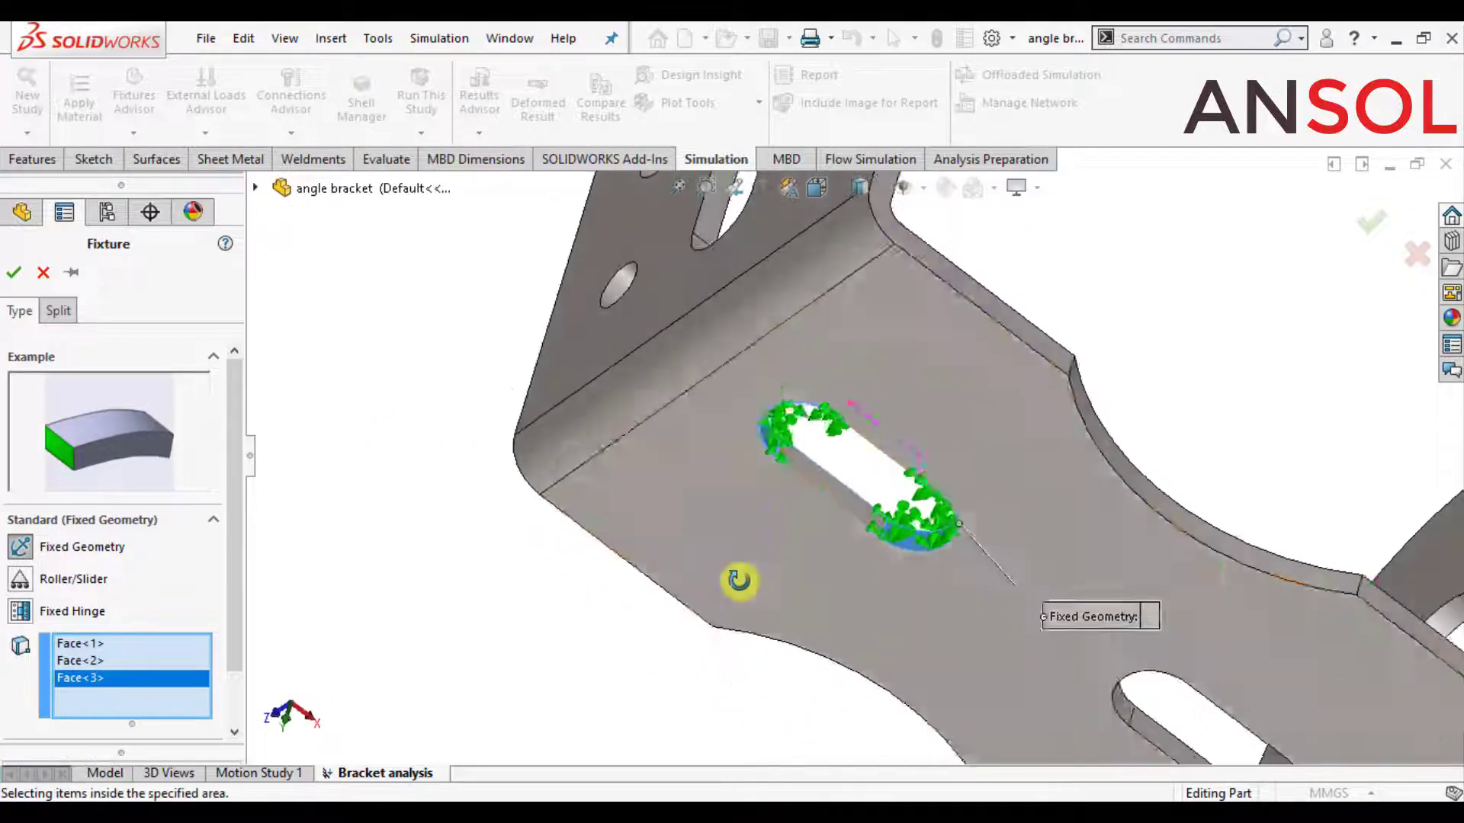
pyautogui.click(830, 484)
# Add the four inner faces of the lower slot to the Fixed Geometry fixture and apply it.
pyautogui.scroll(-5, 816, 496)
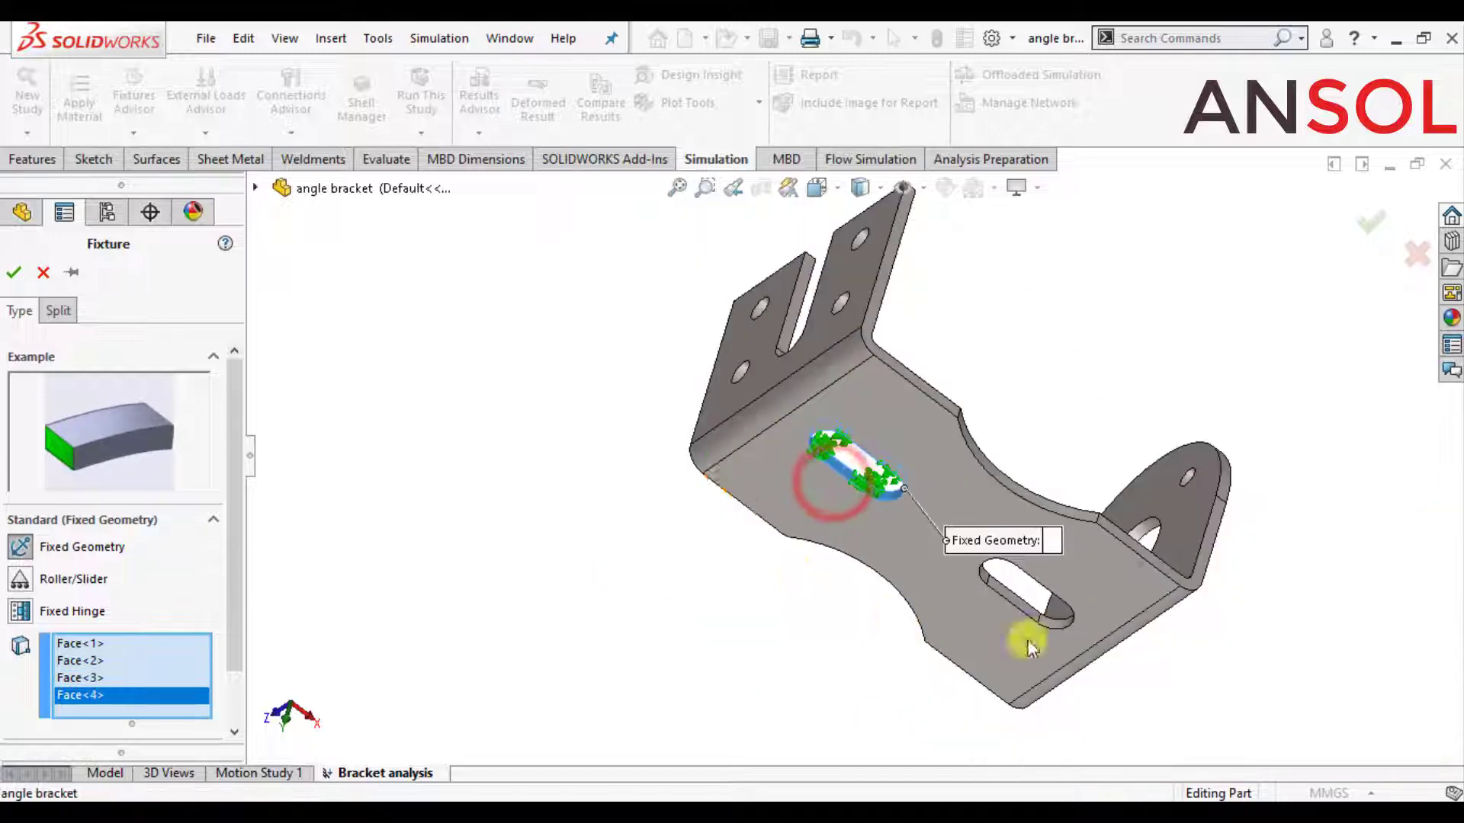
pyautogui.scroll(5, 1060, 622)
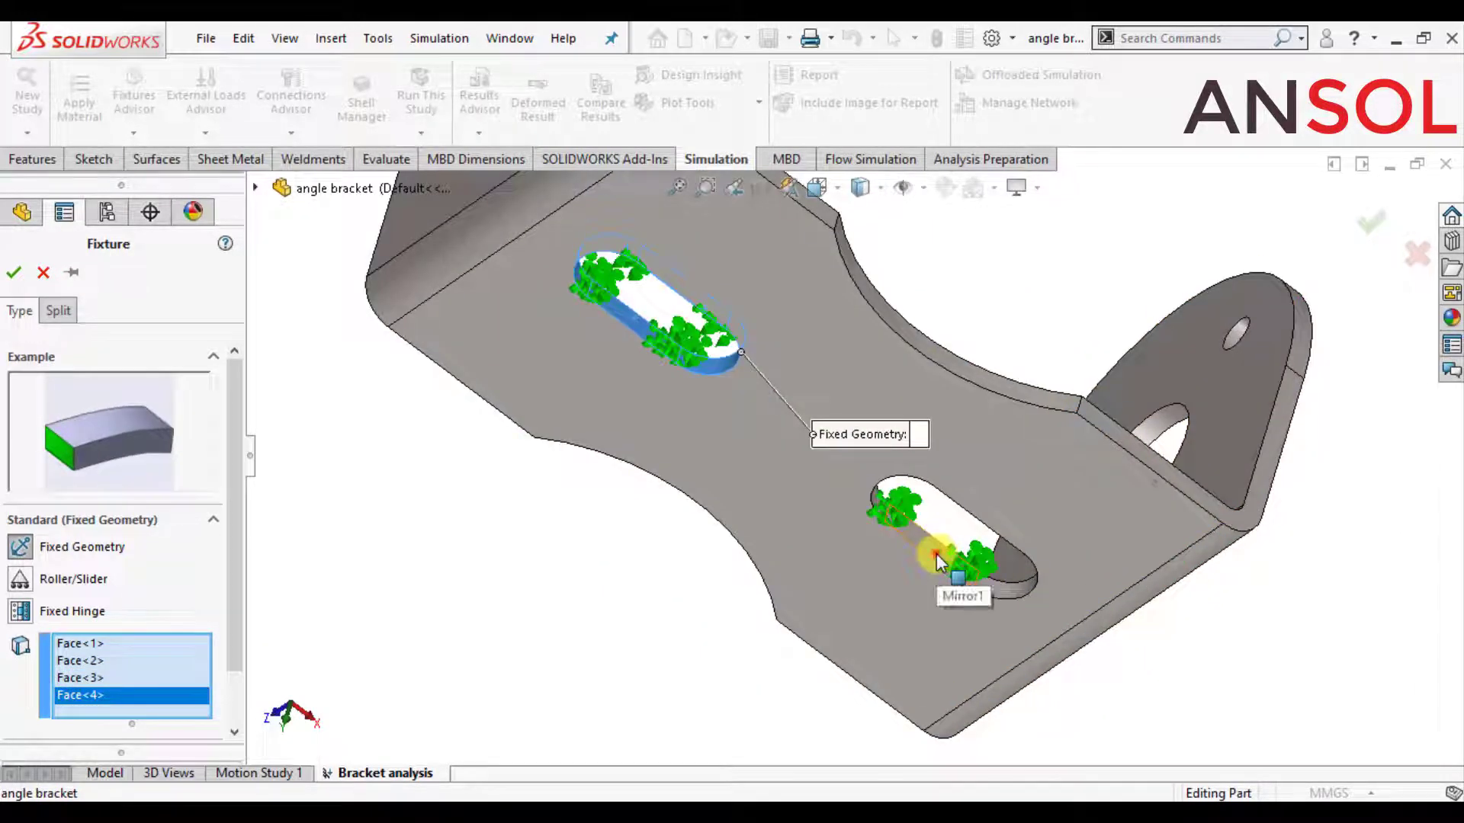
pyautogui.click(938, 565)
pyautogui.moveTo(940, 576); pyautogui.dragTo(1013, 524, button='middle')
pyautogui.click(1013, 523)
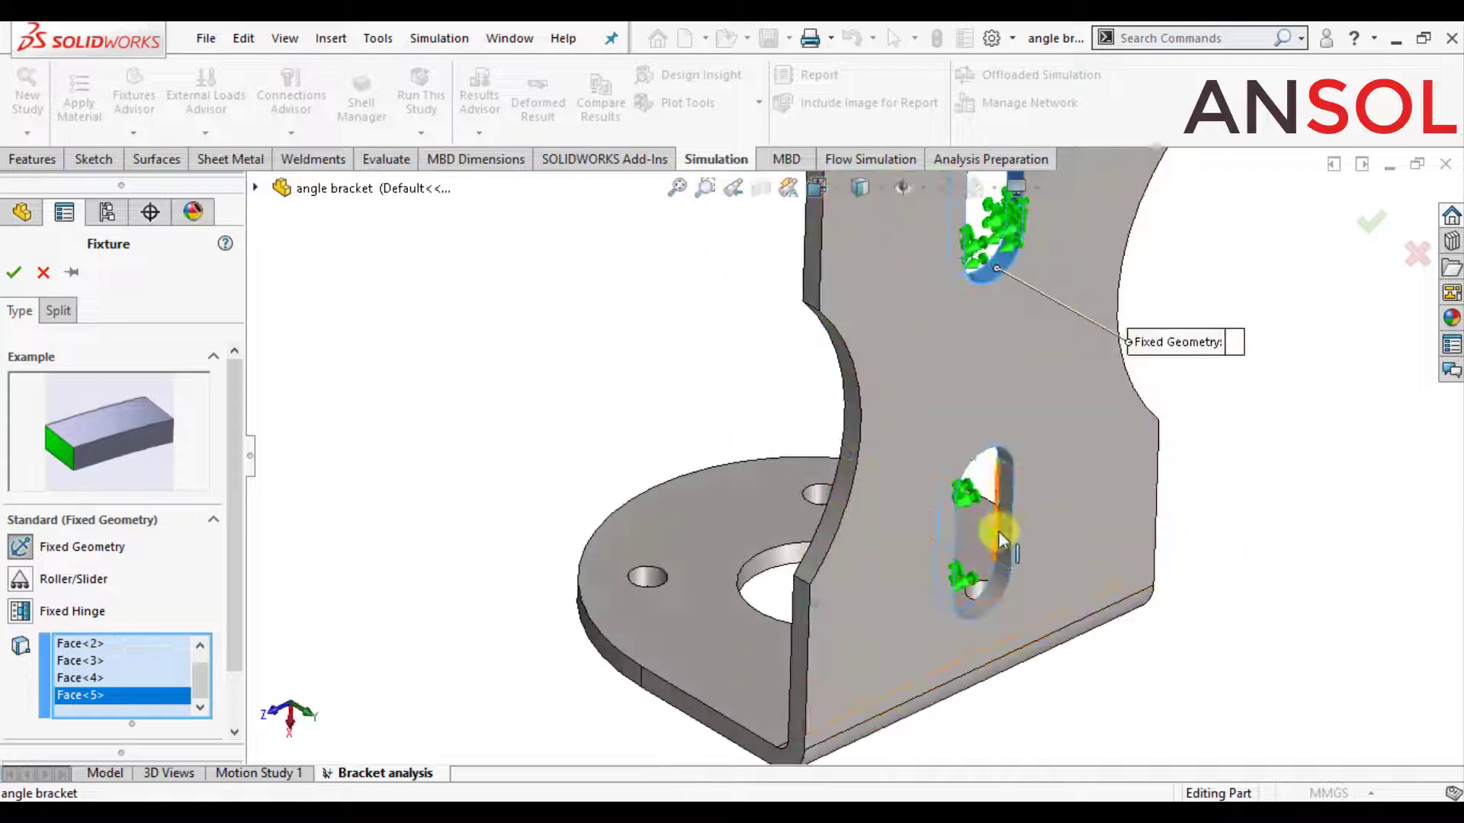
pyautogui.click(999, 531)
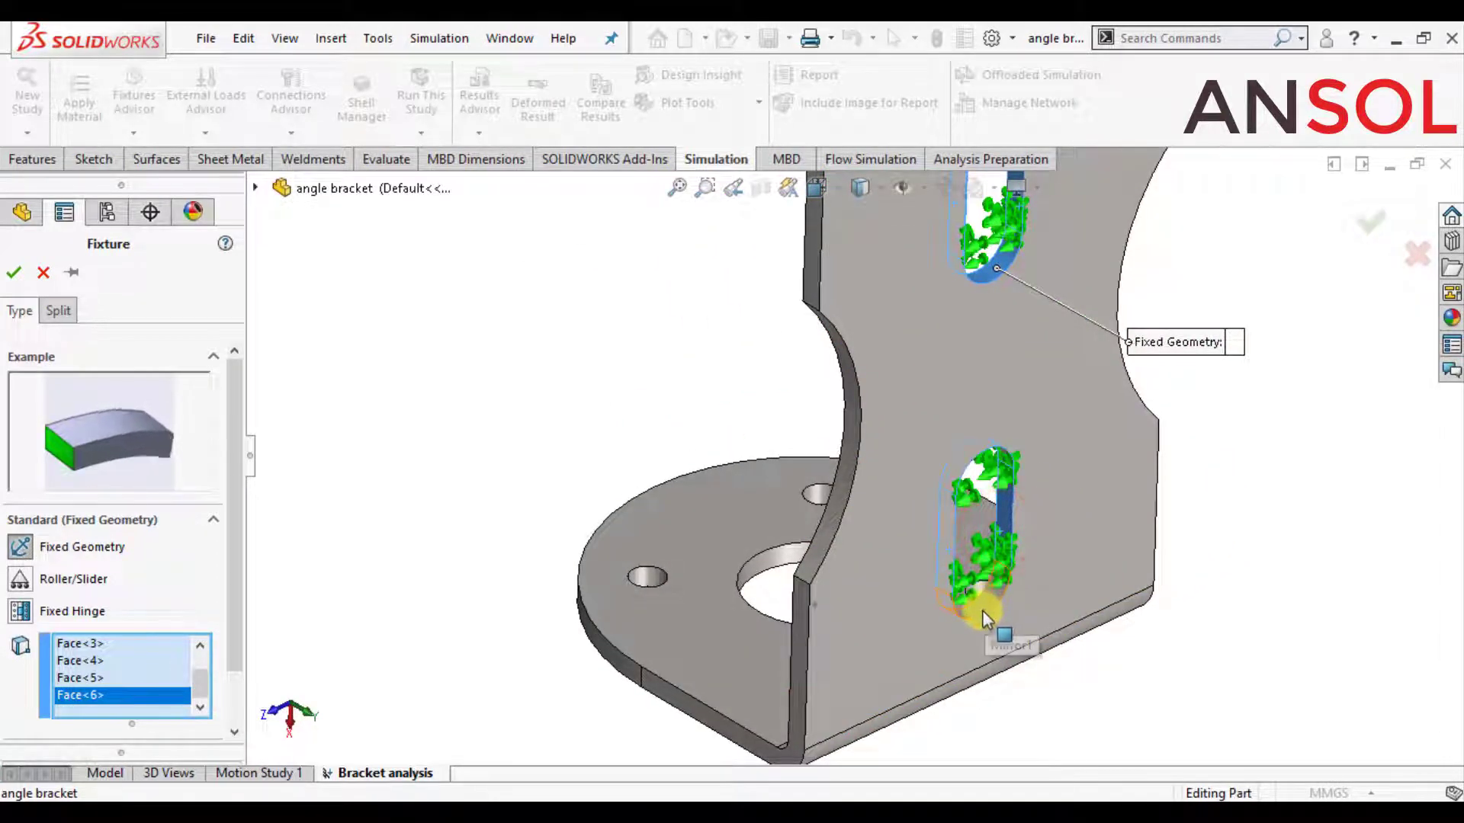
pyautogui.click(982, 608)
pyautogui.moveTo(981, 607); pyautogui.dragTo(941, 385, button='middle')
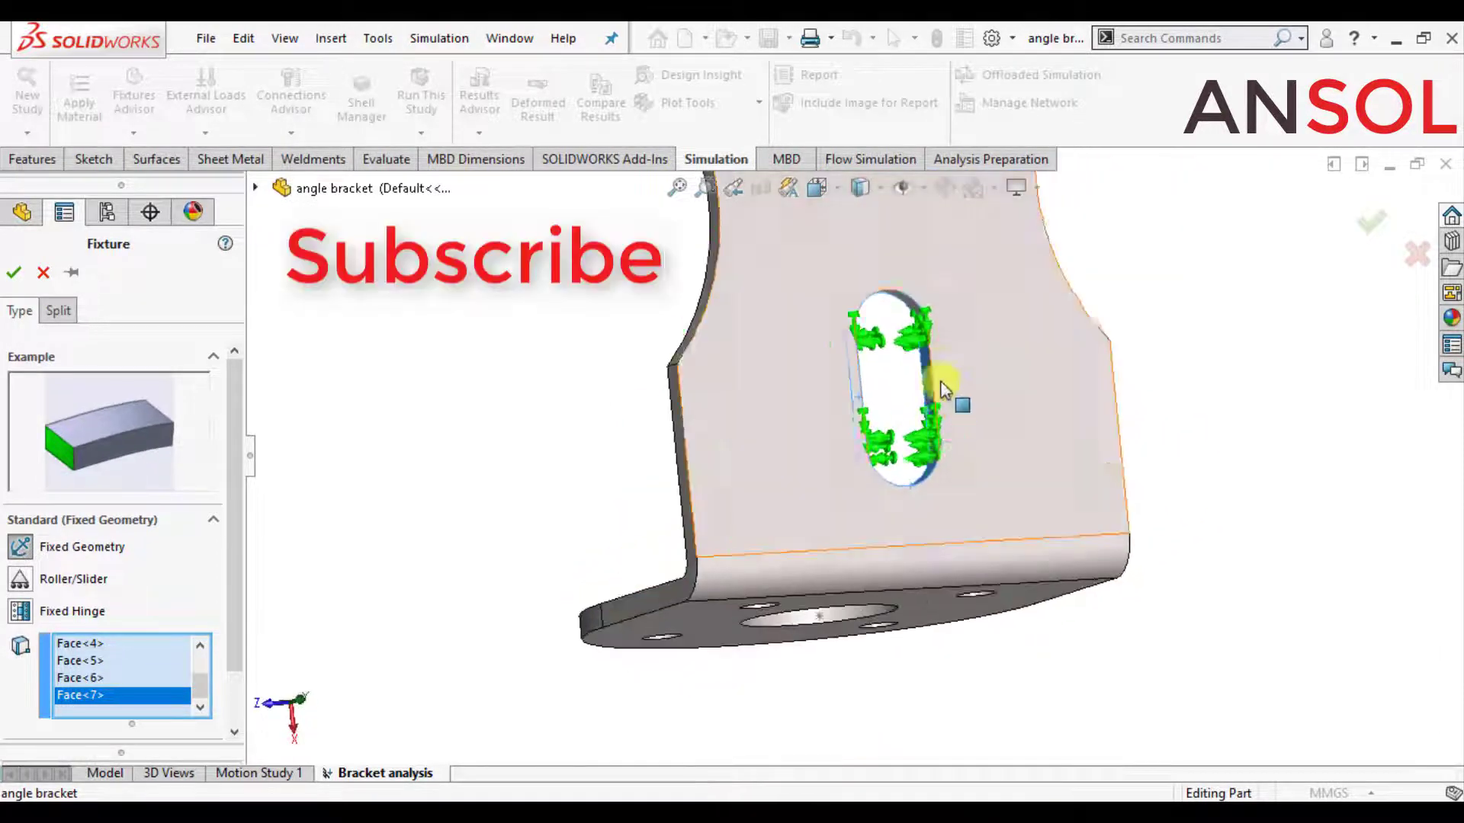
pyautogui.scroll(-4, 924, 317)
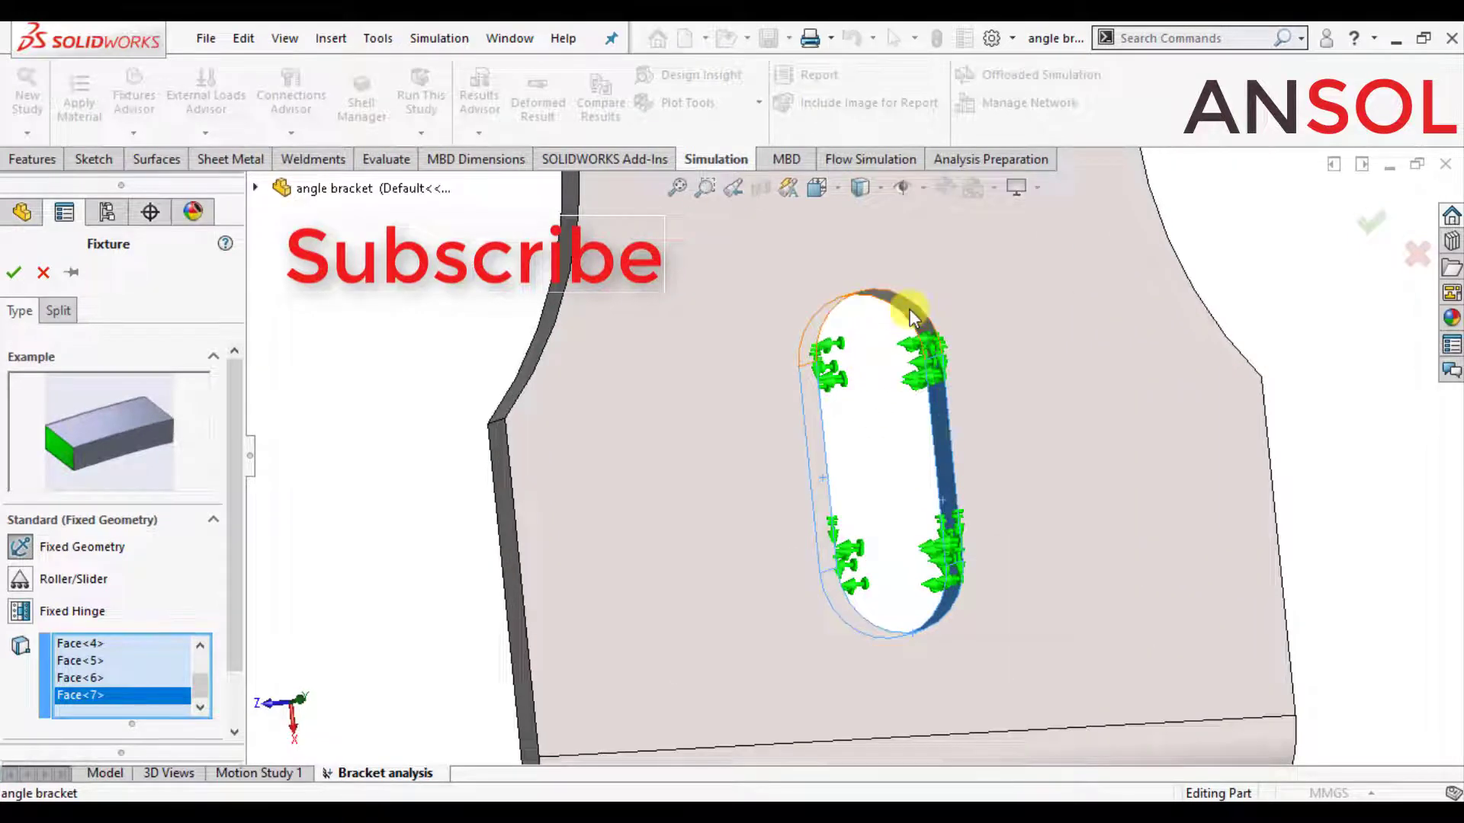
pyautogui.click(909, 309)
pyautogui.scroll(4, 798, 477)
pyautogui.scroll(5, 798, 478)
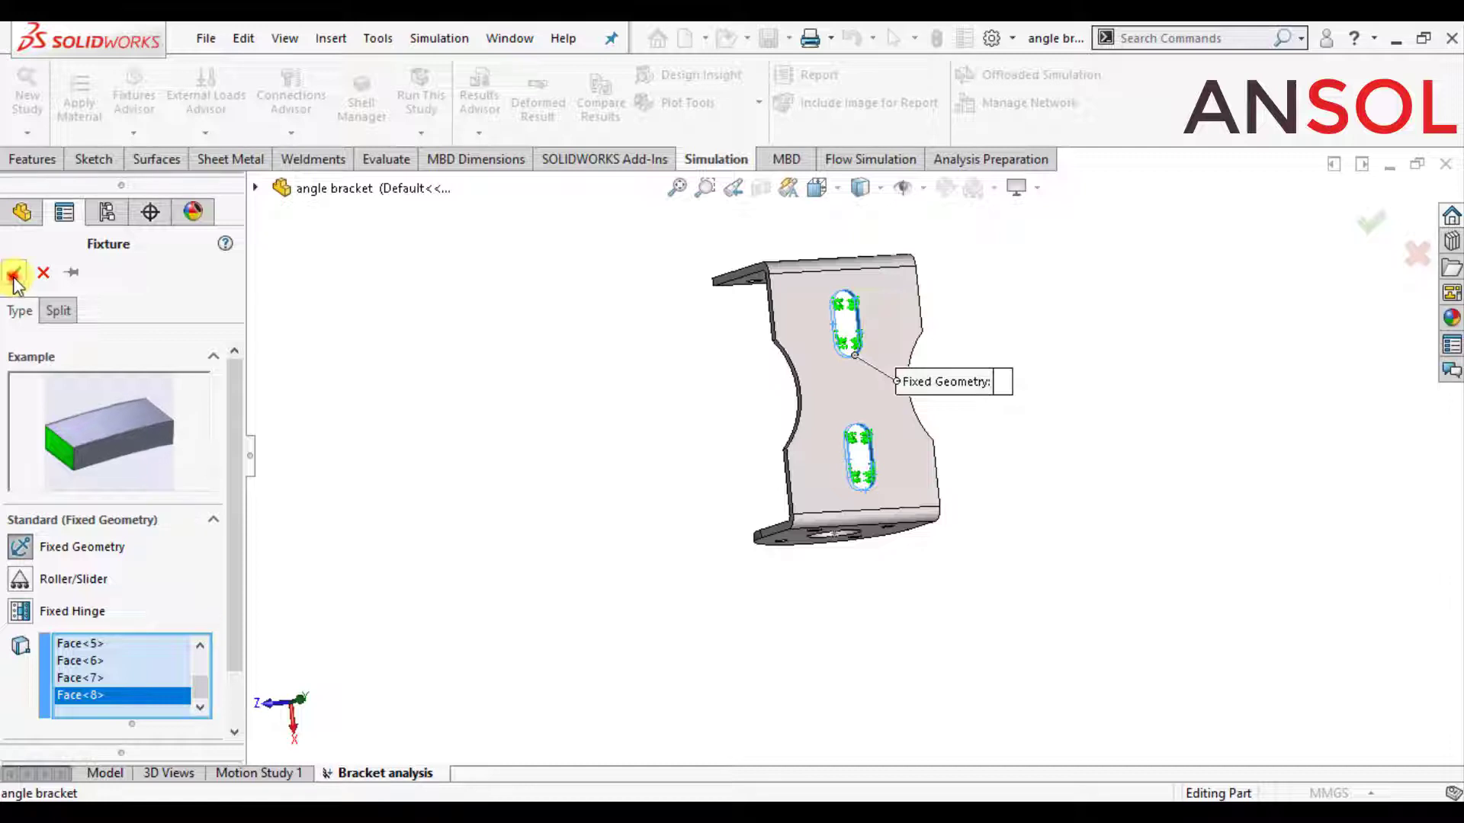
pyautogui.click(14, 276)
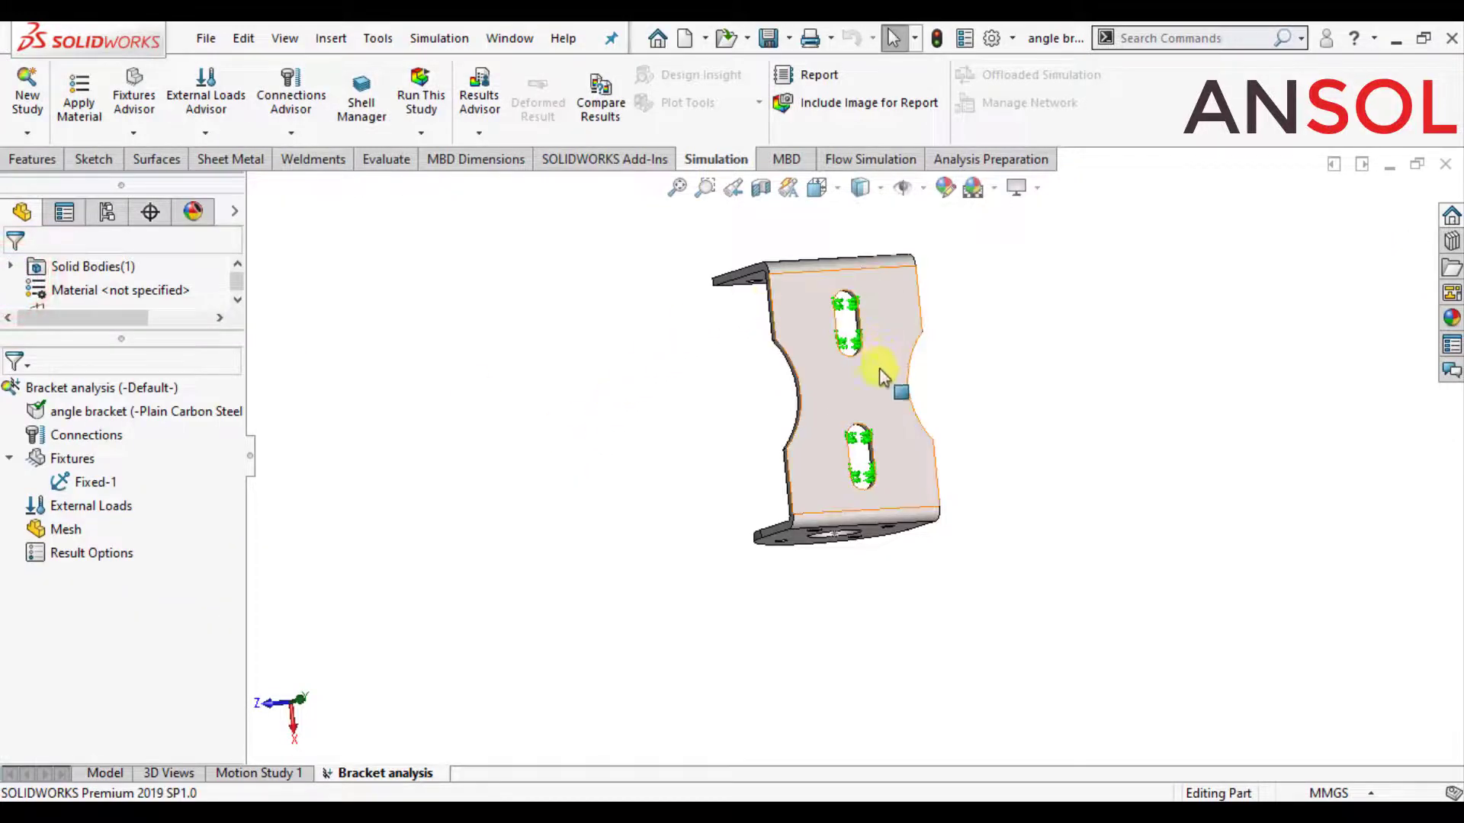
# Apply a pressure of 0.1 N/mm^2 (MPa) normal to the upper face of the bracket's slotted top flange.
pyautogui.moveTo(880, 377); pyautogui.dragTo(908, 326, button='middle')
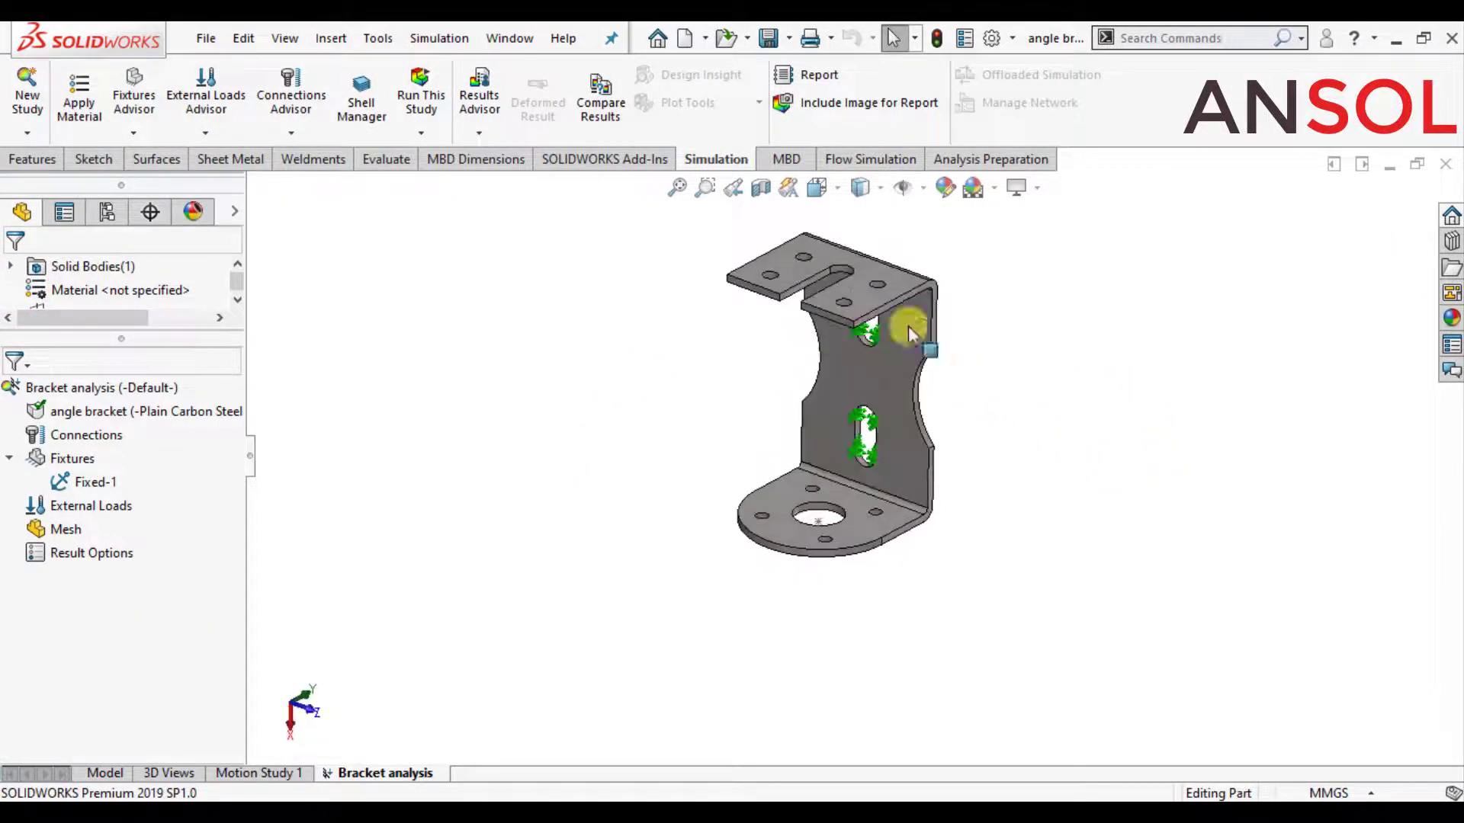
pyautogui.scroll(-3, 877, 292)
pyautogui.scroll(2, 1147, 391)
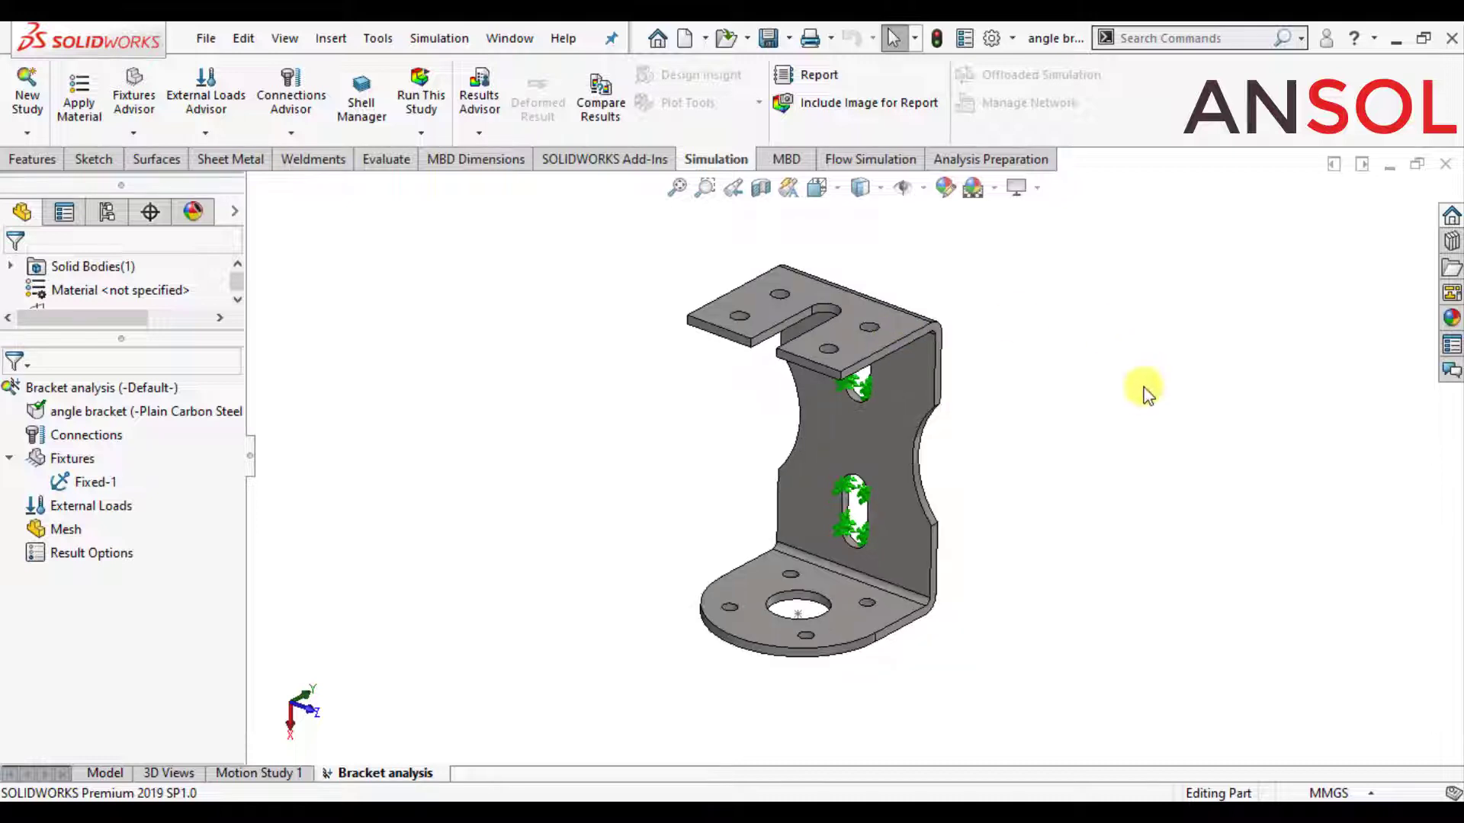
pyautogui.rightClick(61, 513)
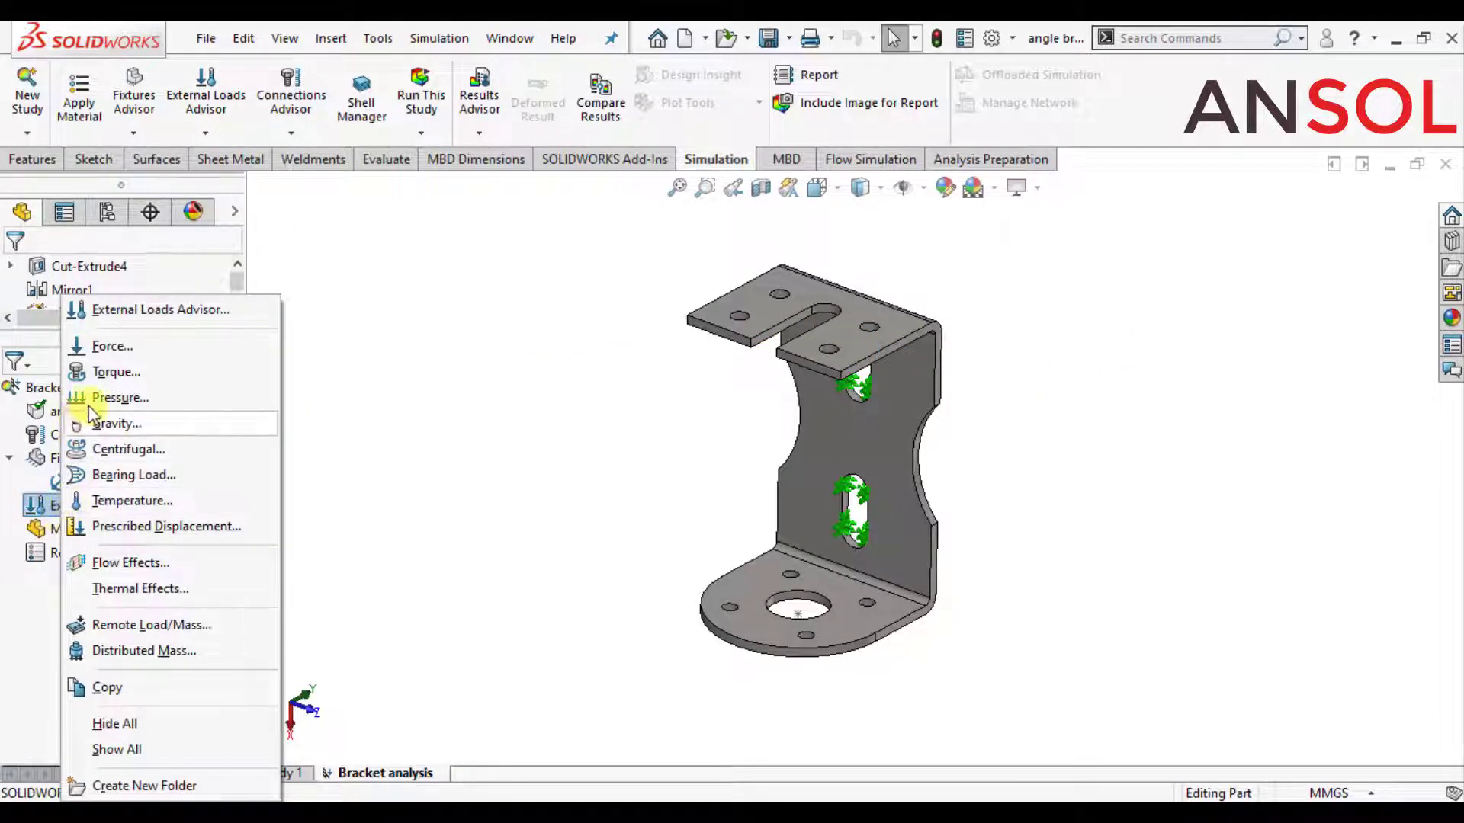
pyautogui.click(102, 400)
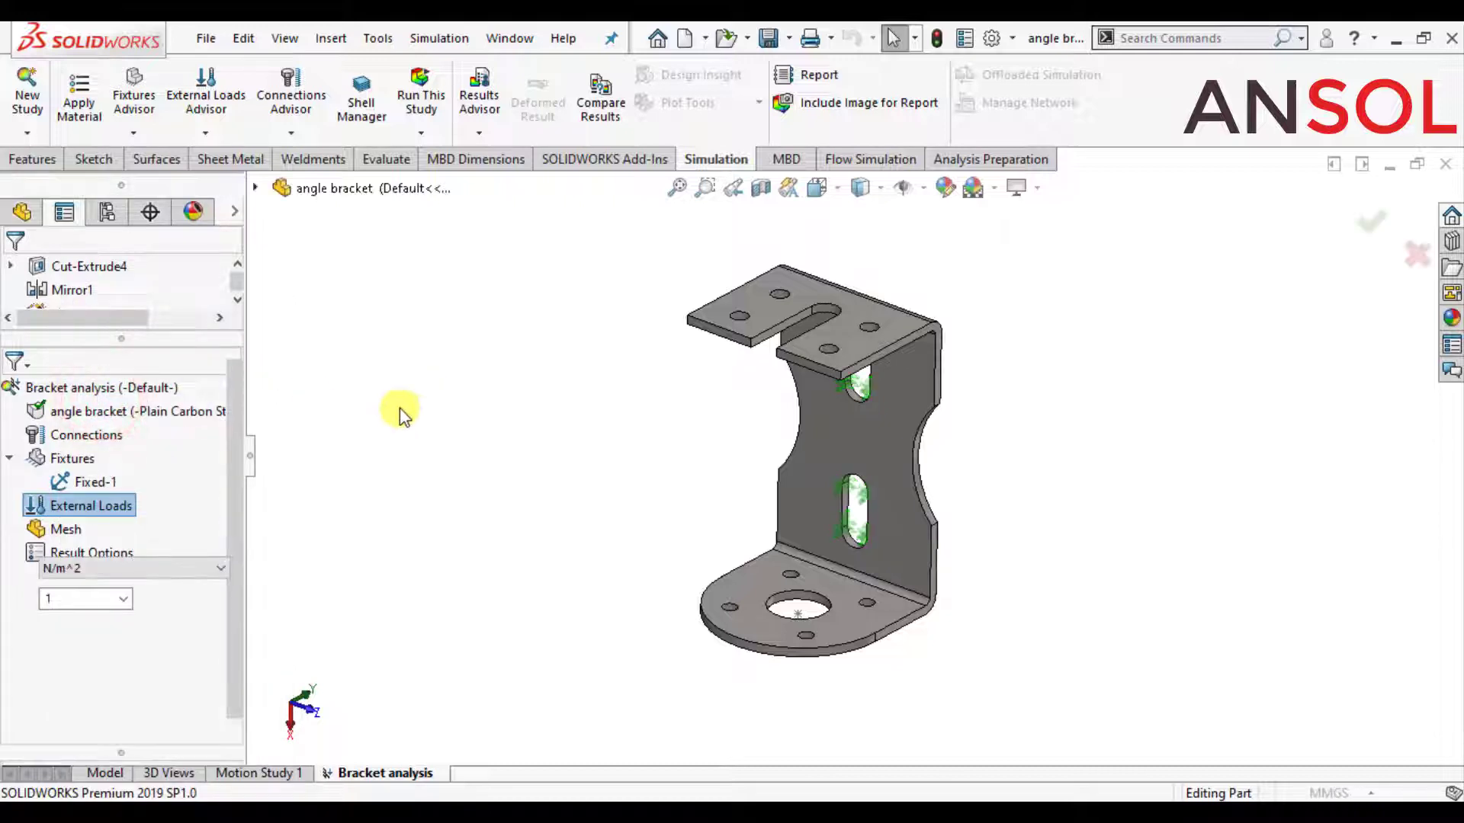
pyautogui.click(122, 568)
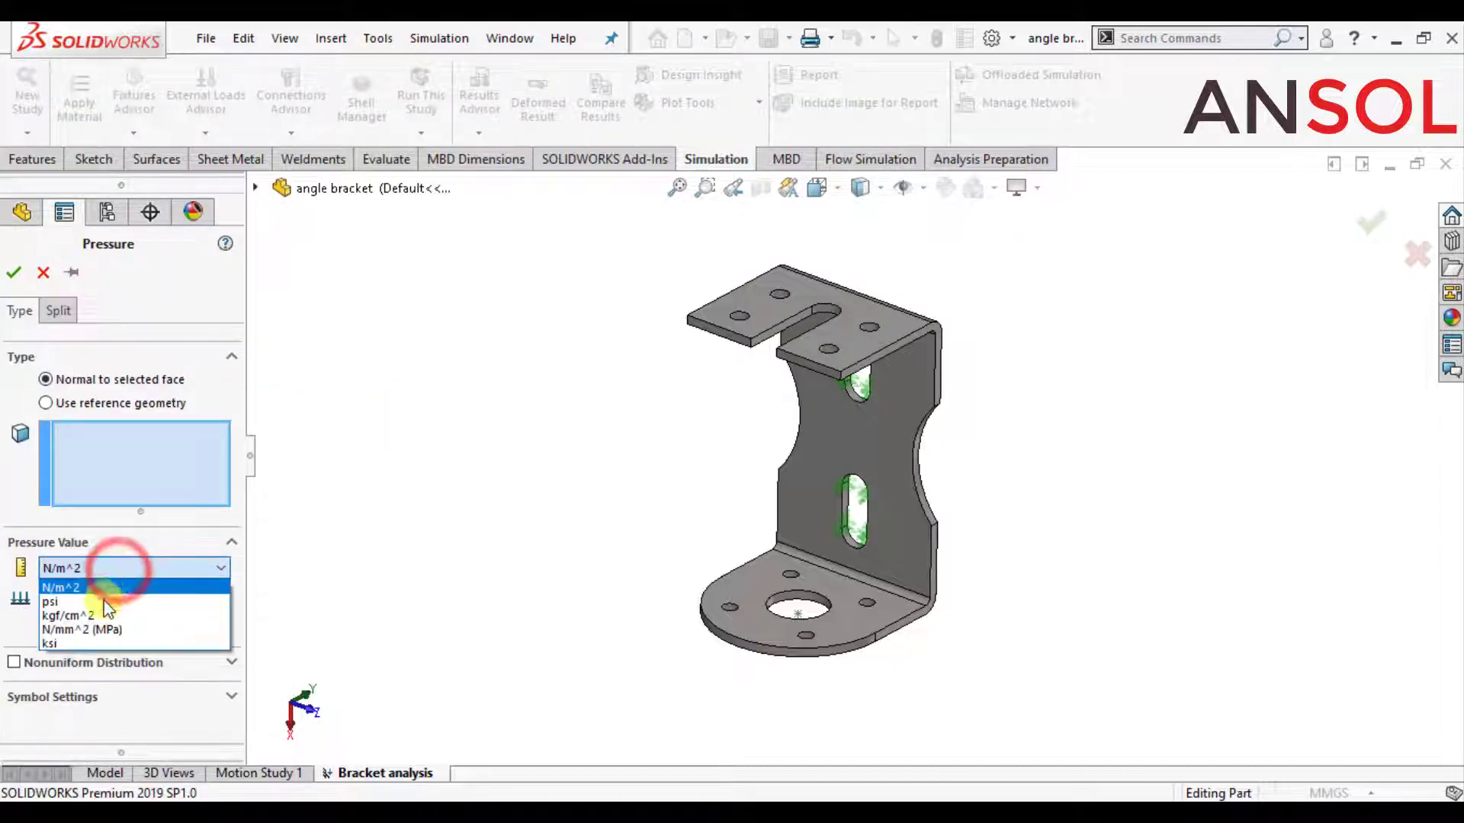
pyautogui.click(94, 629)
pyautogui.click(70, 599)
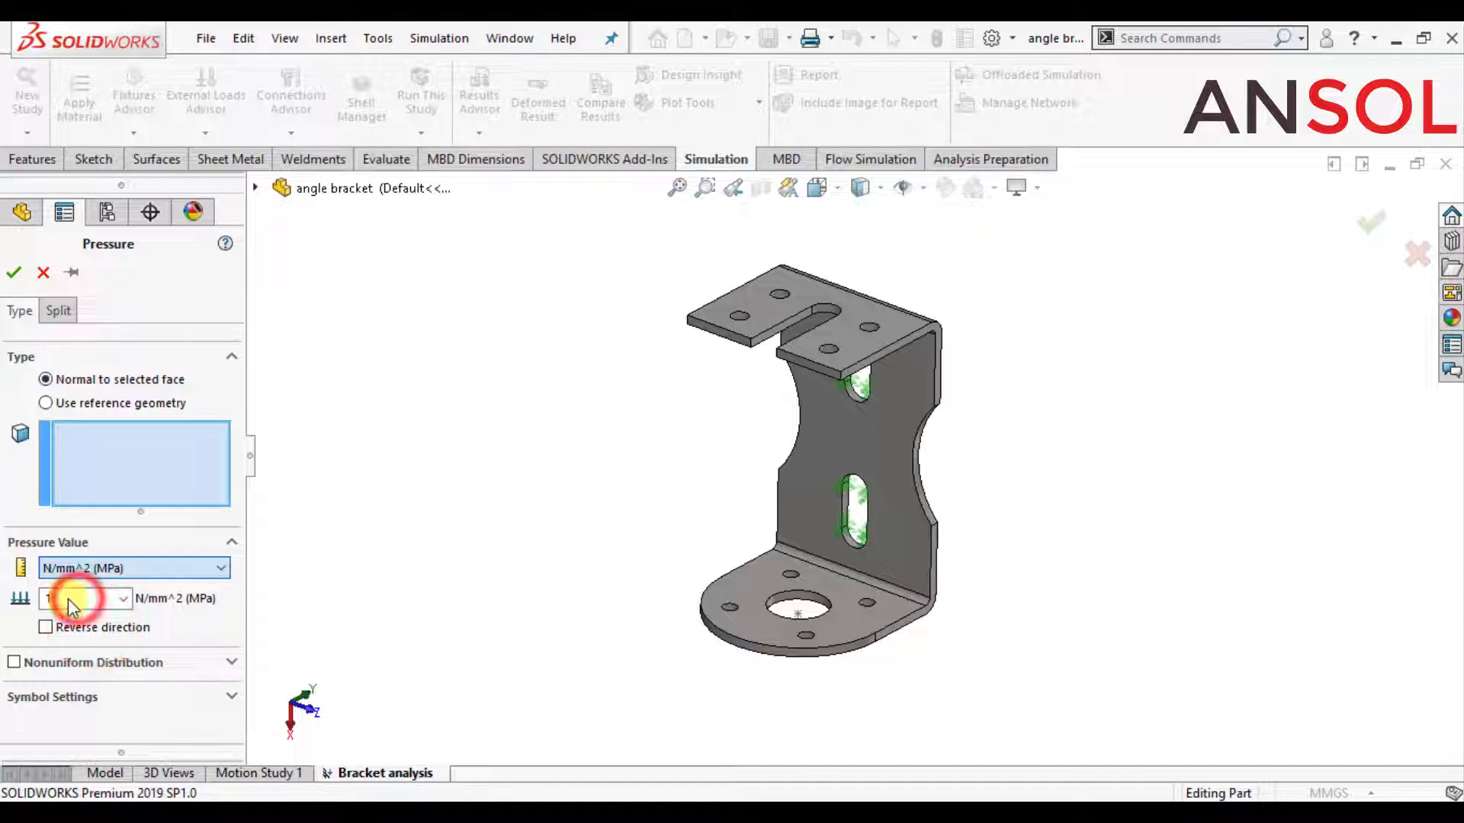
pyautogui.click(755, 319)
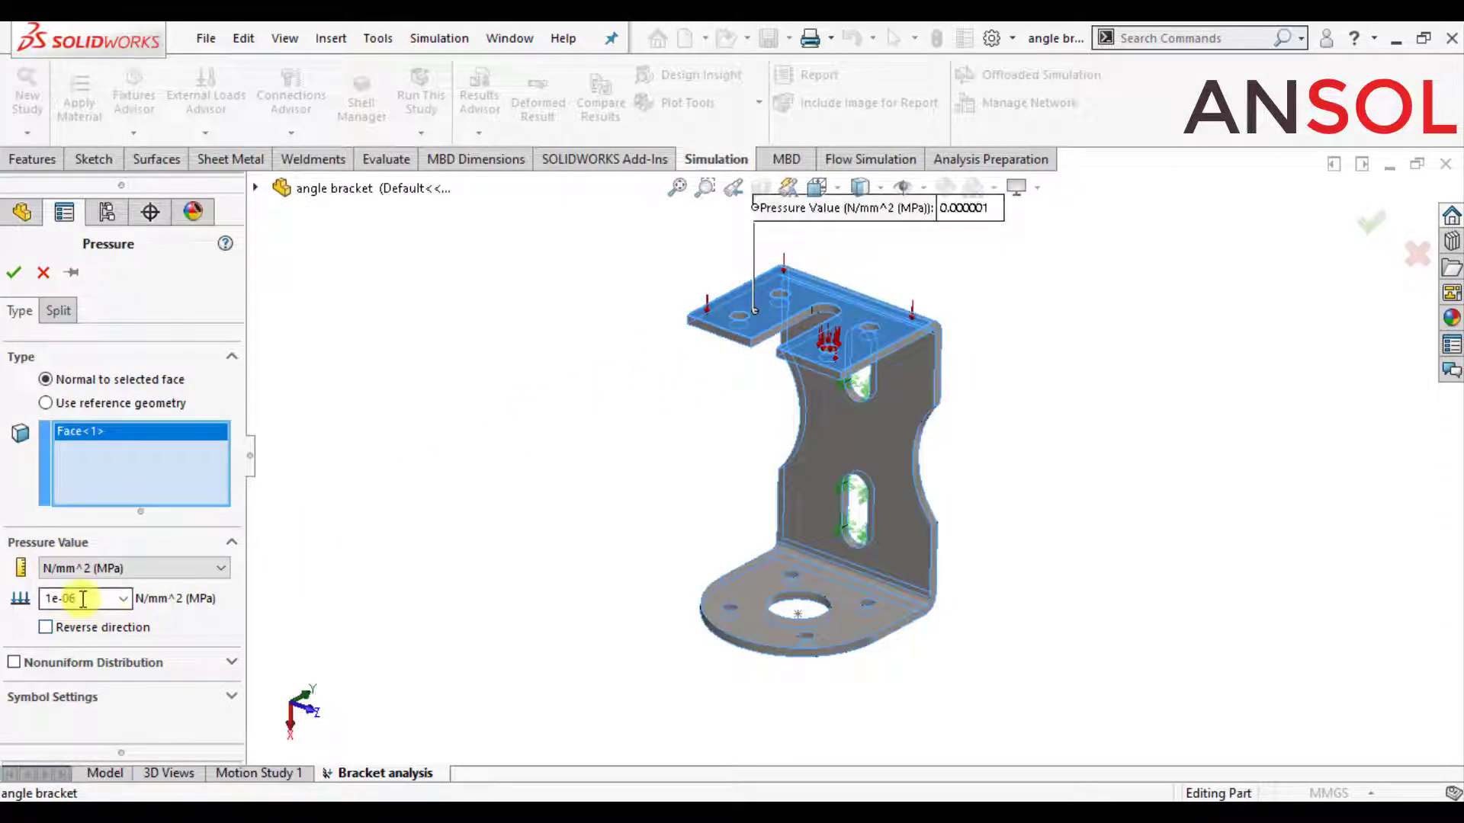
pyautogui.moveTo(82, 600); pyautogui.dragTo(48, 599)
pyautogui.write('.1')
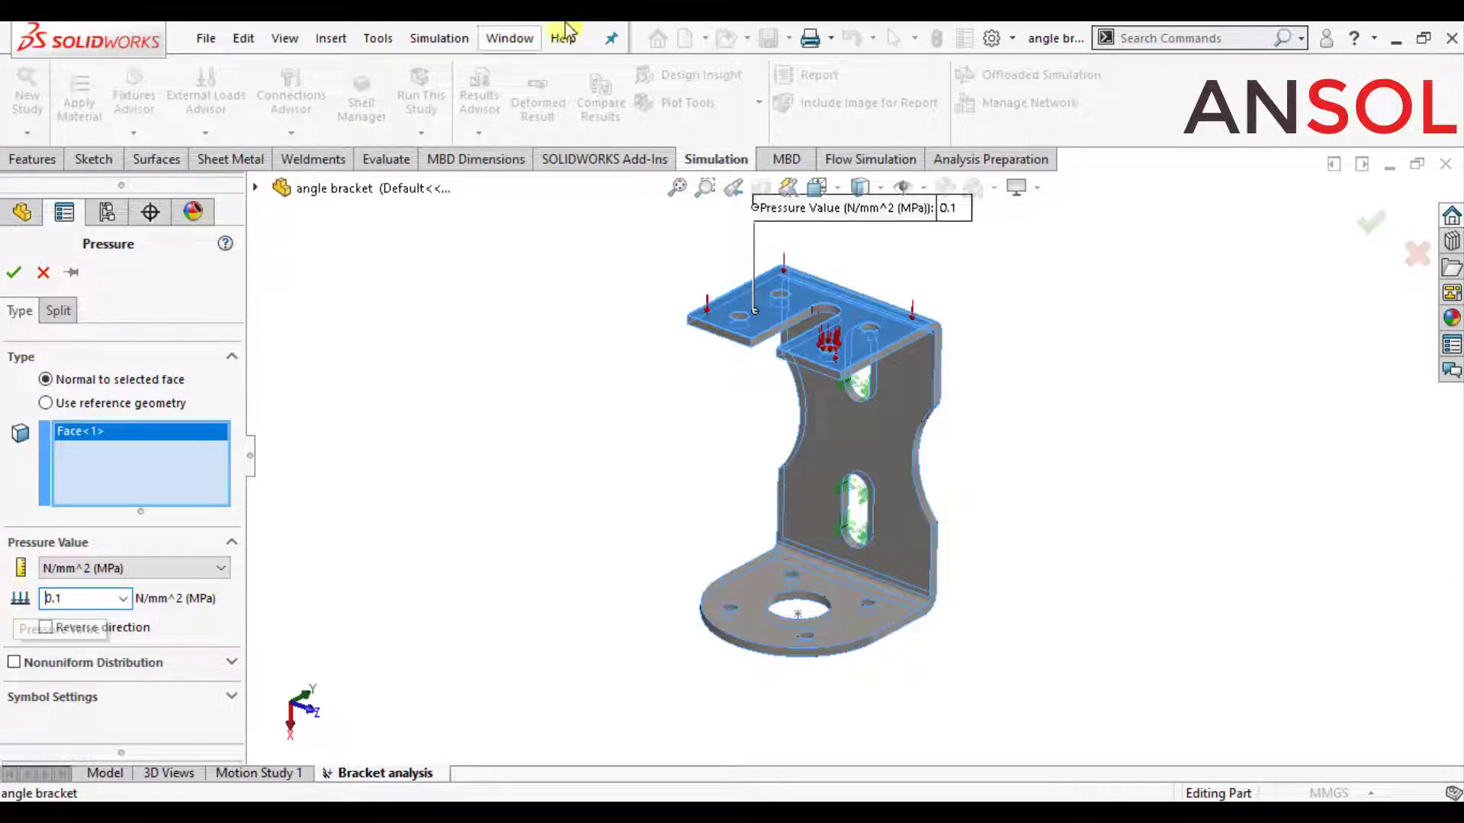
pyautogui.click(15, 272)
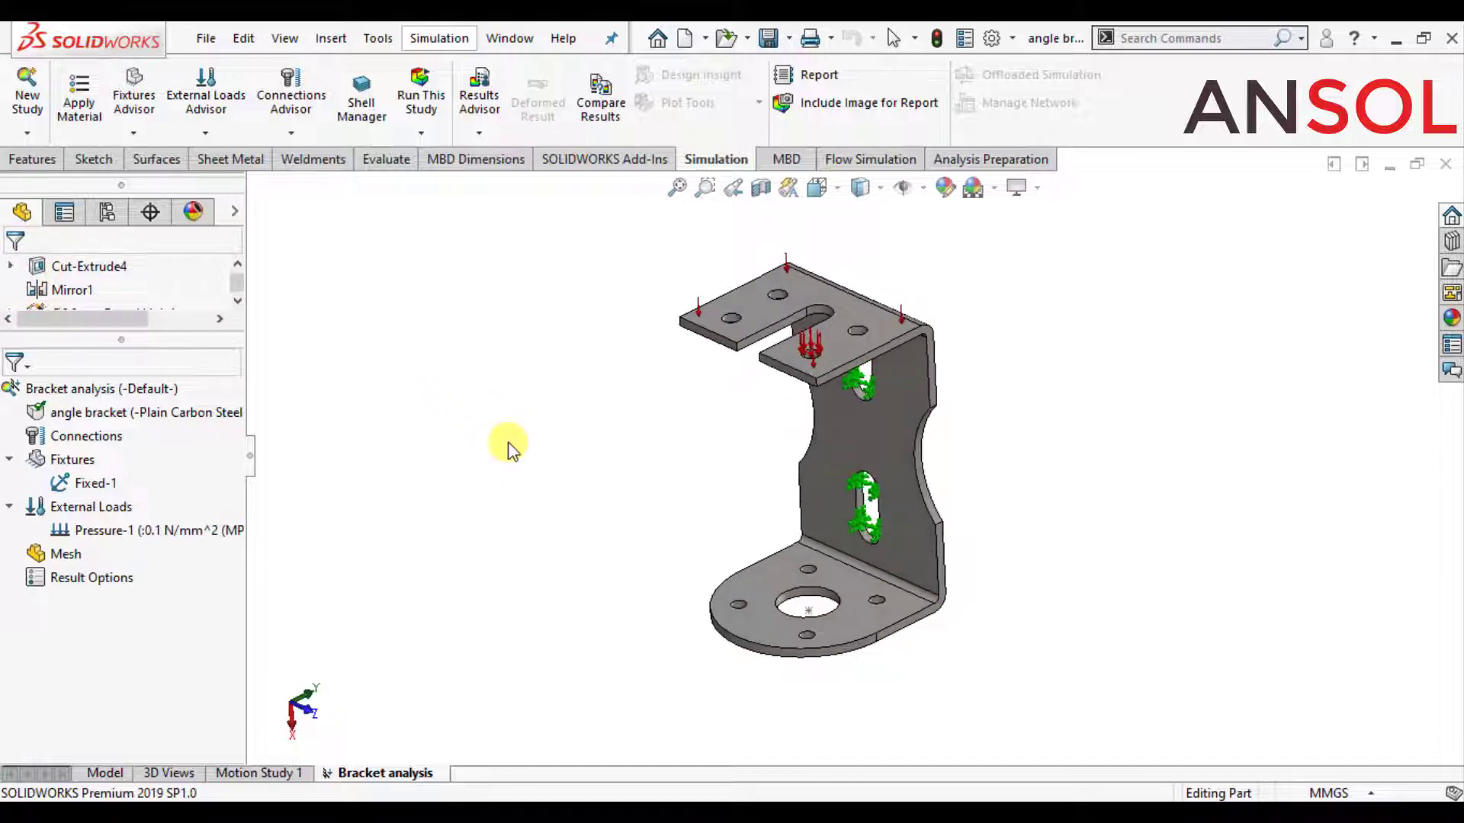
pyautogui.click(84, 460)
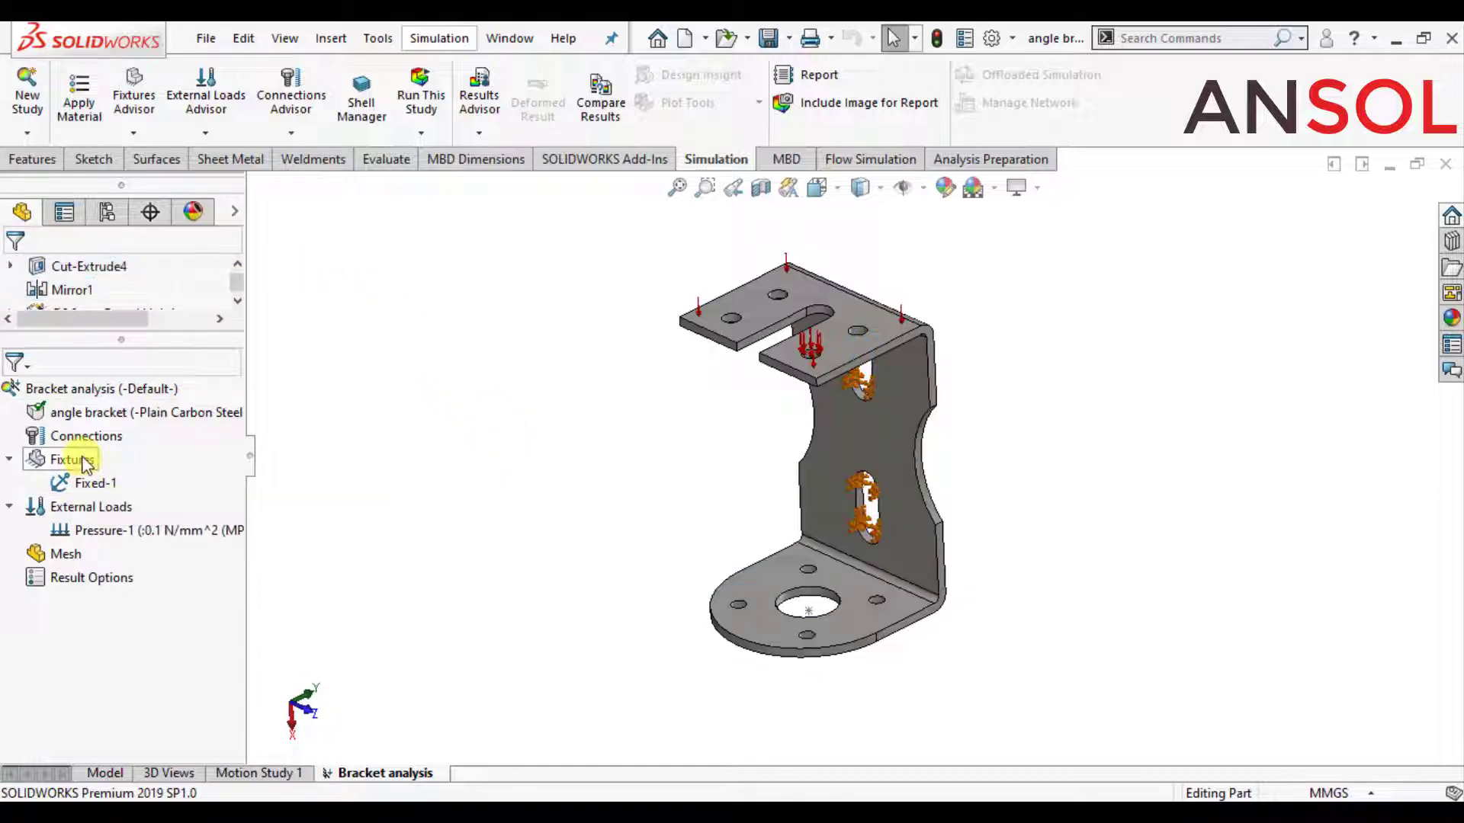
pyautogui.rightClick(83, 462)
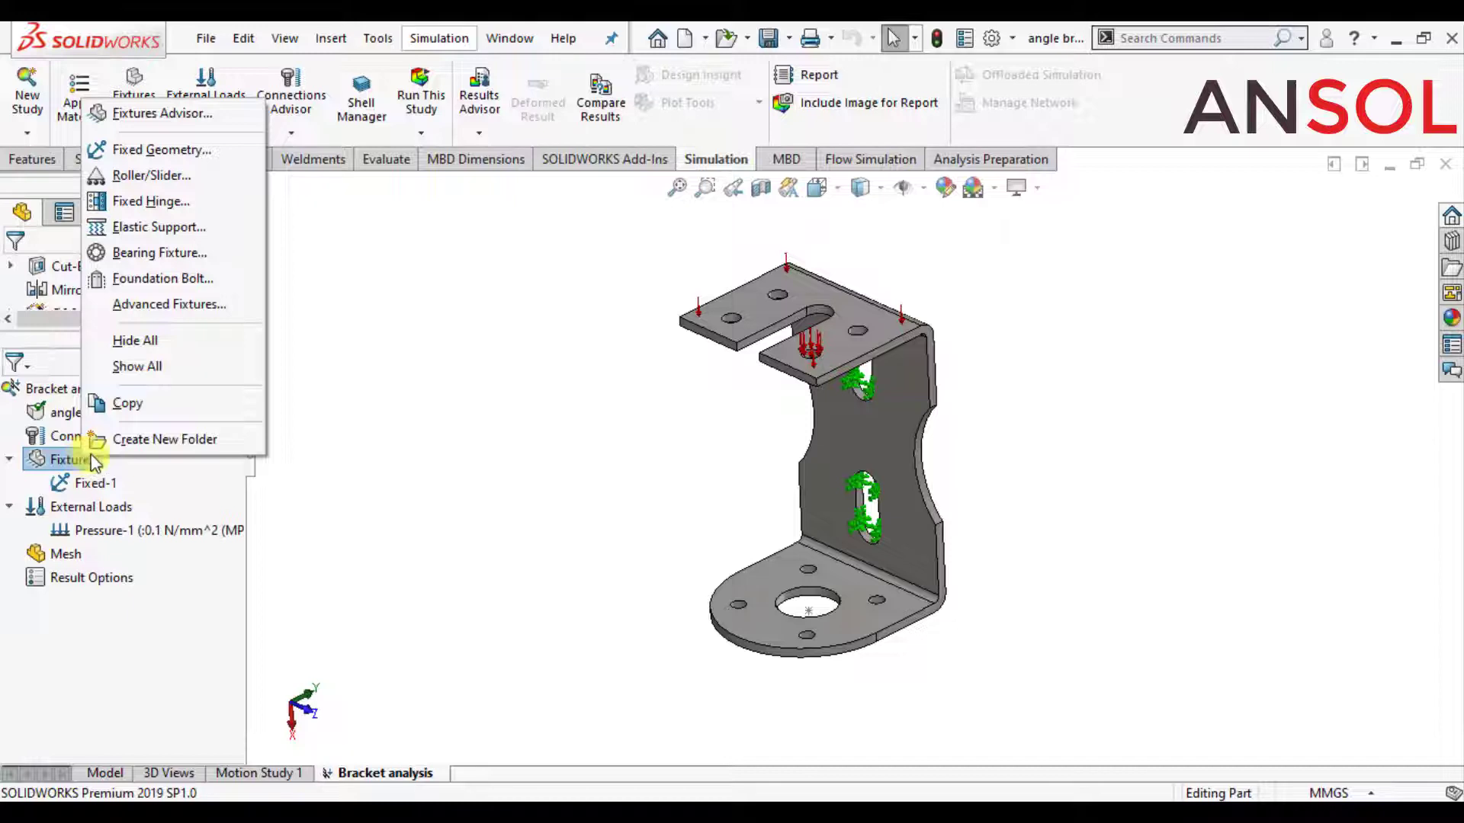
pyautogui.click(399, 384)
# Add a gravity load of 9.81 m/s^2 acting downward, using the top flange's upper face as the reference.
pyautogui.rightClick(116, 507)
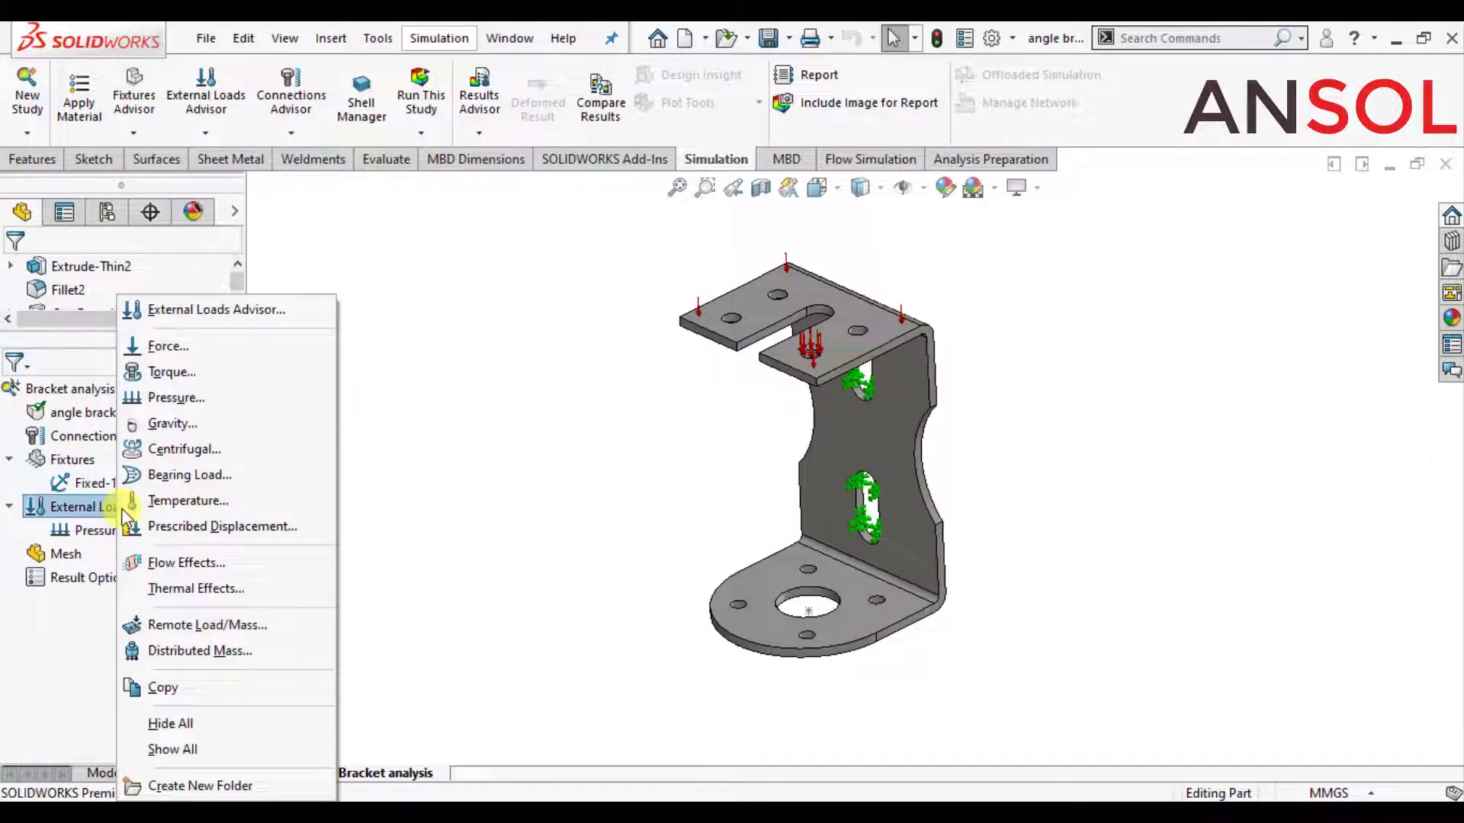
pyautogui.click(186, 425)
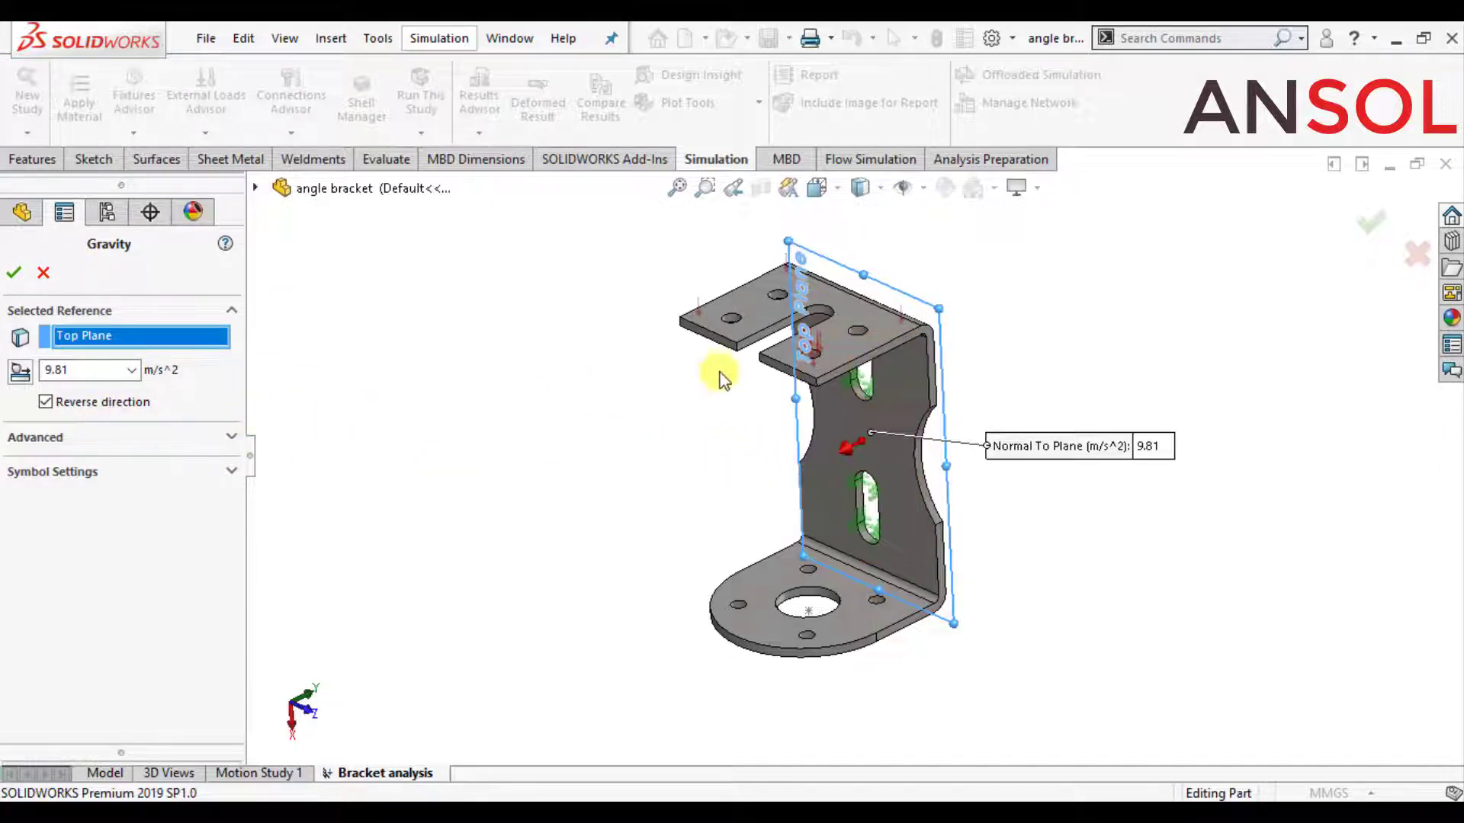
pyautogui.click(835, 344)
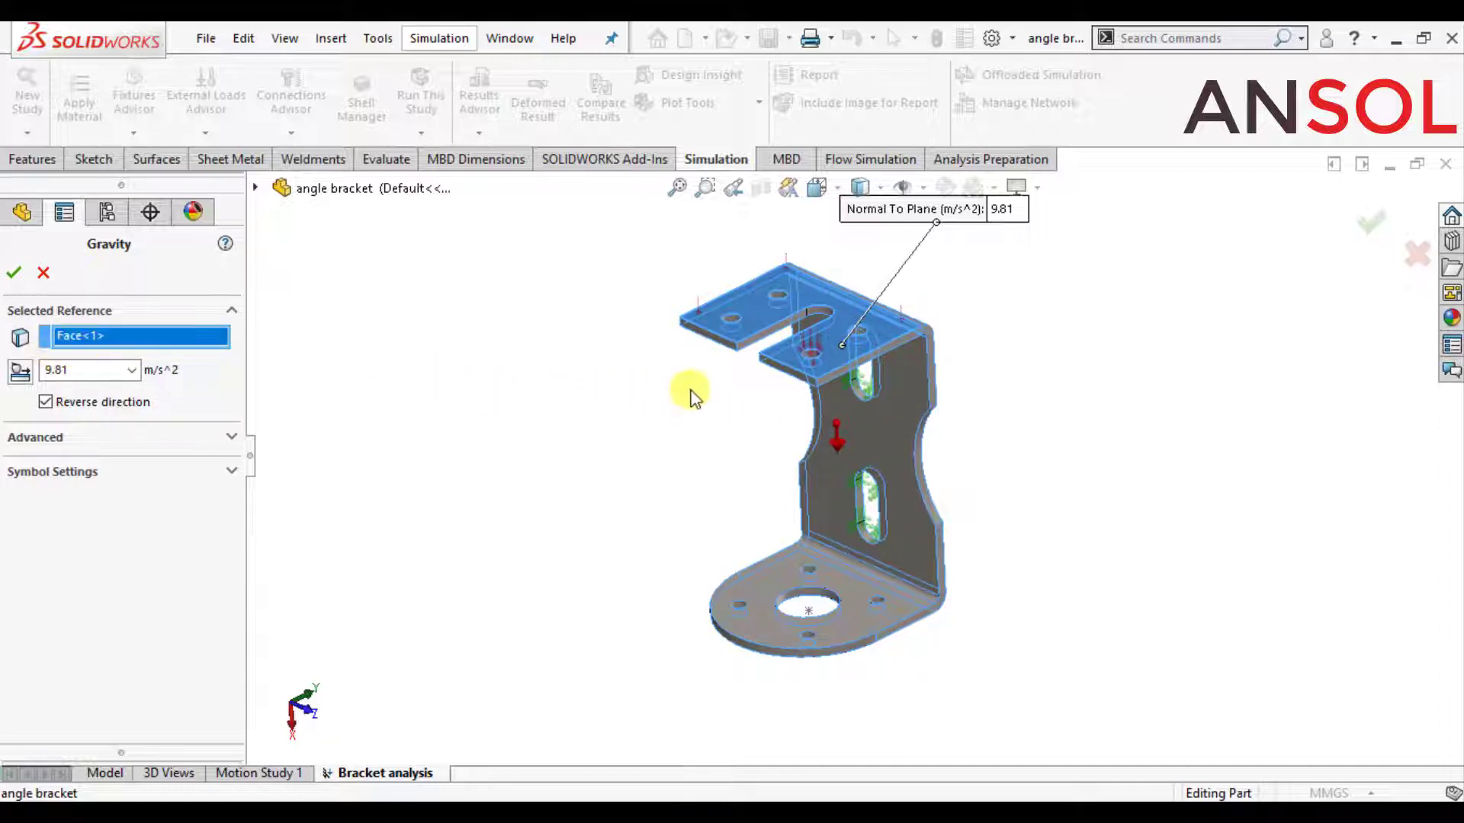
pyautogui.click(13, 273)
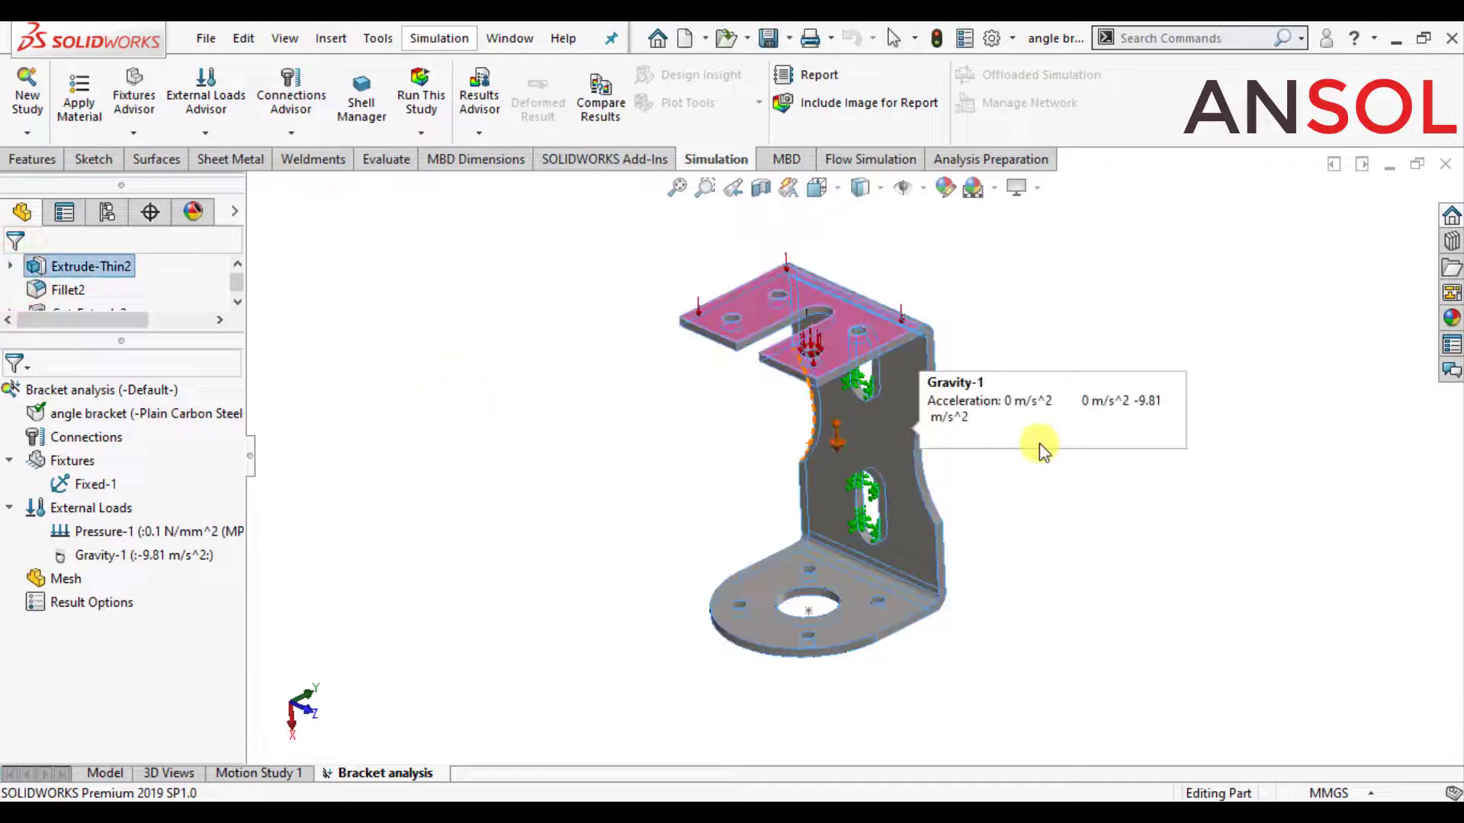
# Run the Bracket analysis study and display its resultant displacement plot.
pyautogui.scroll(-2, 1103, 445)
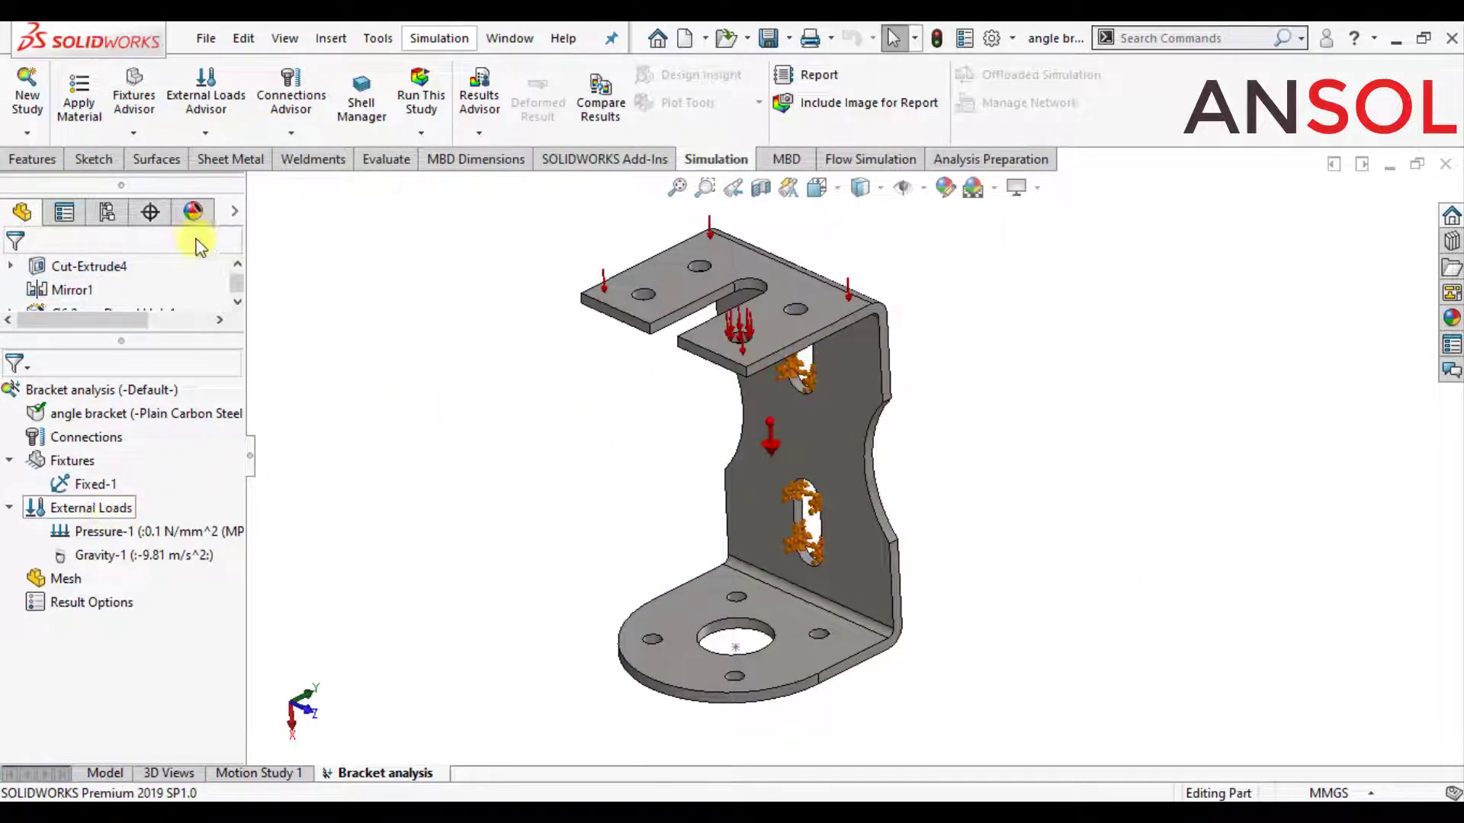
pyautogui.click(420, 93)
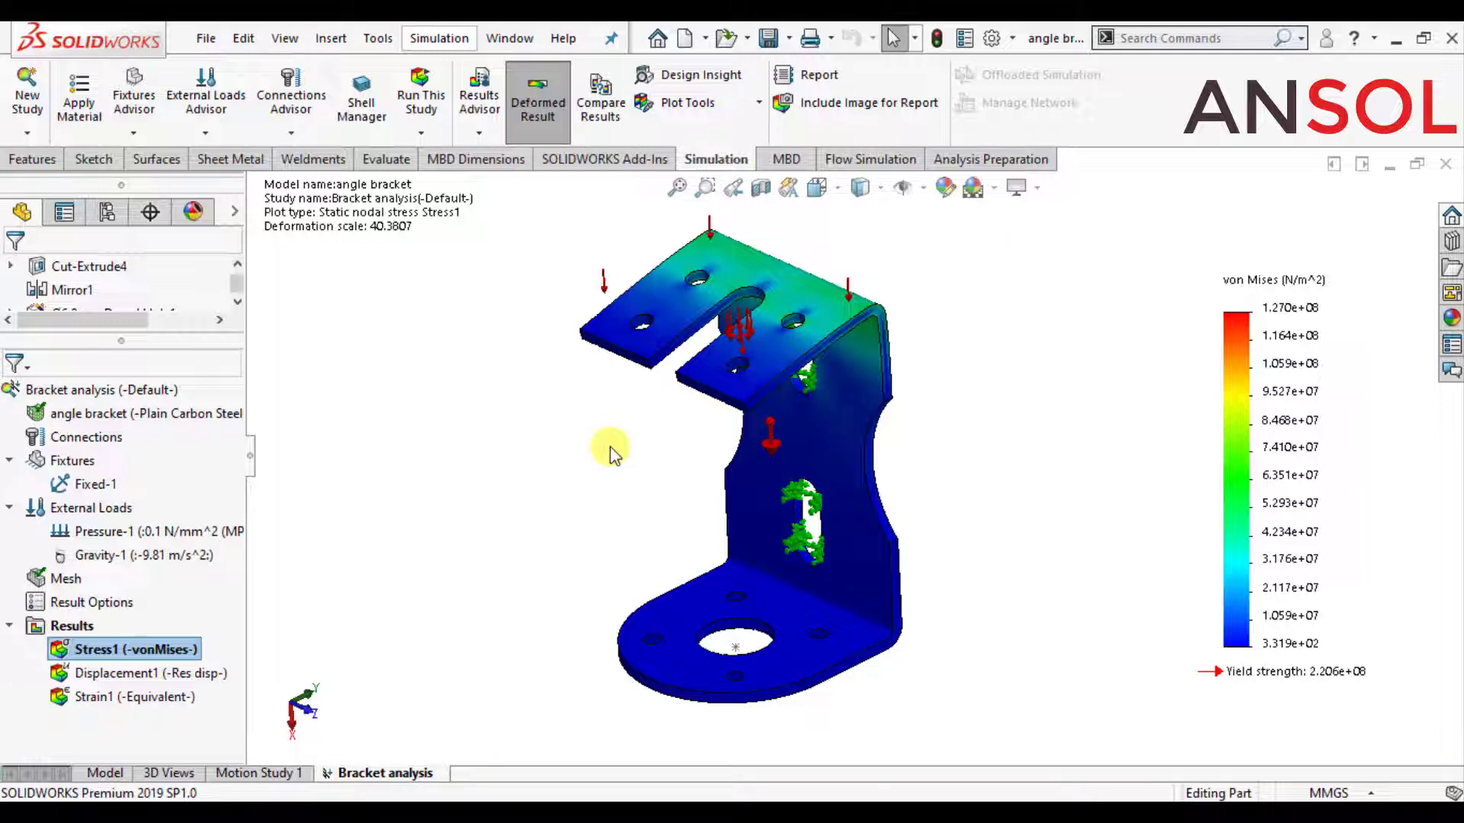
pyautogui.doubleClick(118, 674)
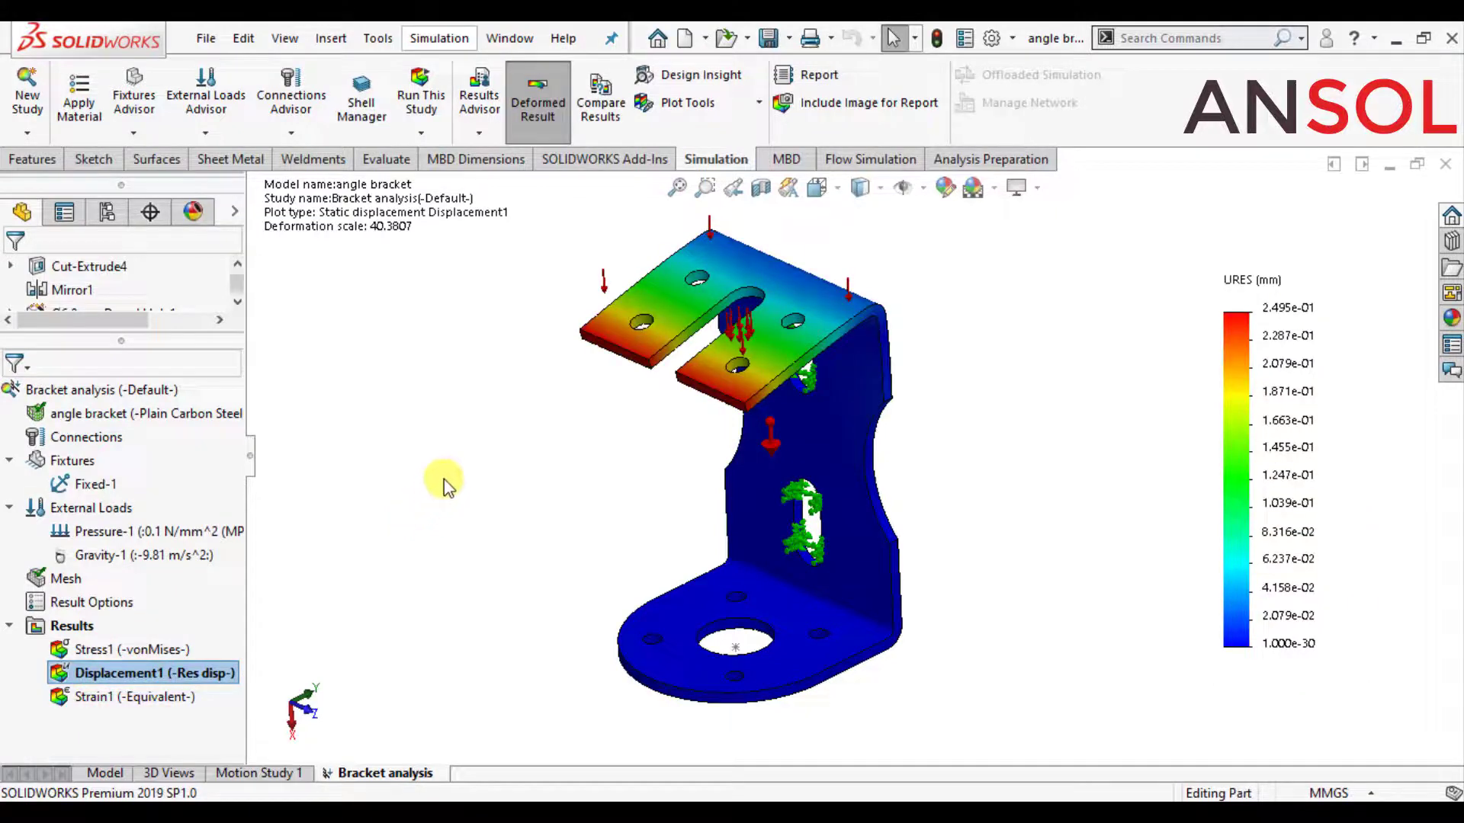
# Animate the bracket's resultant displacement plot to view the deformation, and close the animation.
pyautogui.rightClick(164, 675)
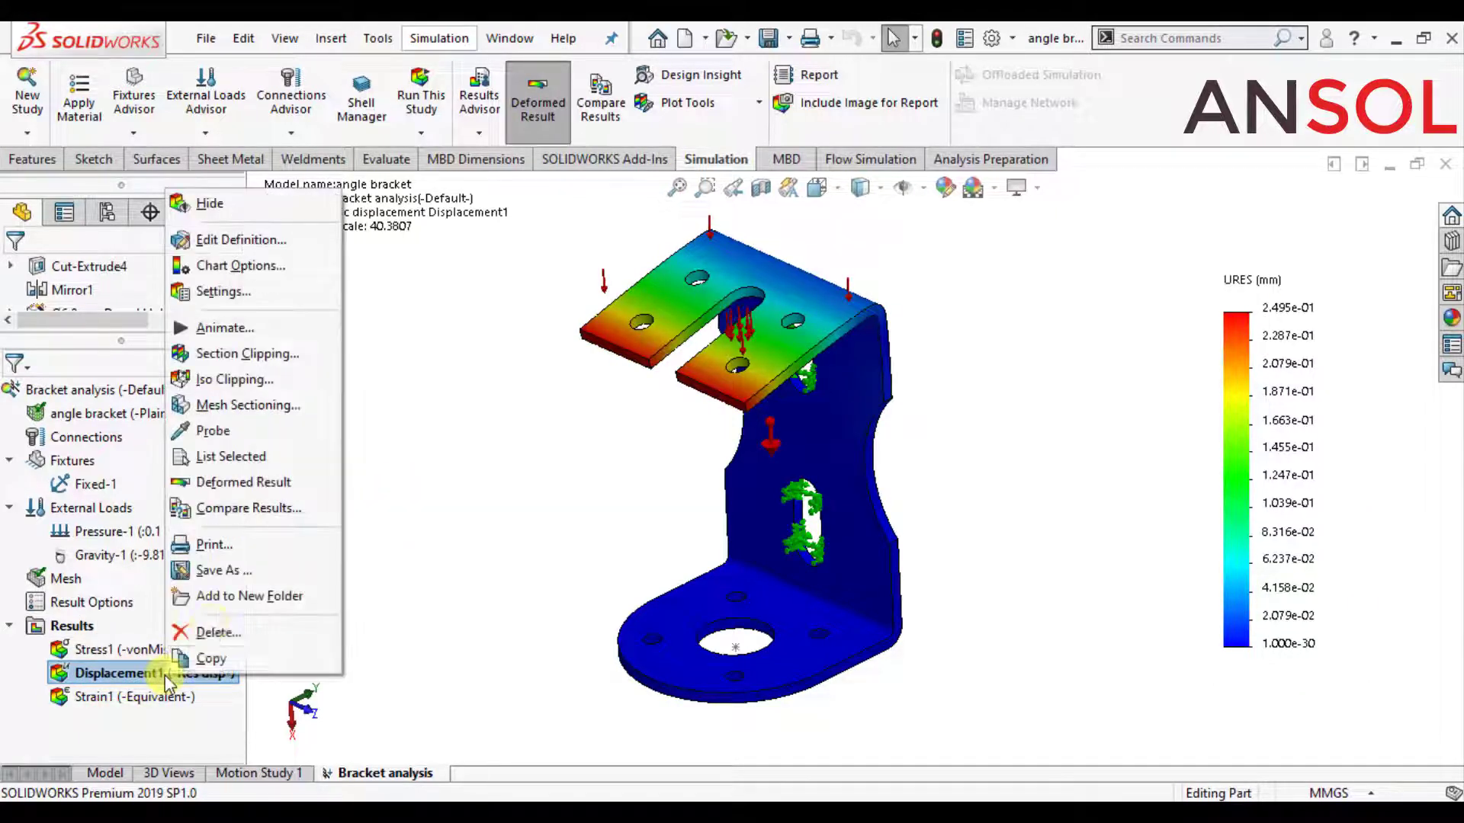
pyautogui.click(225, 329)
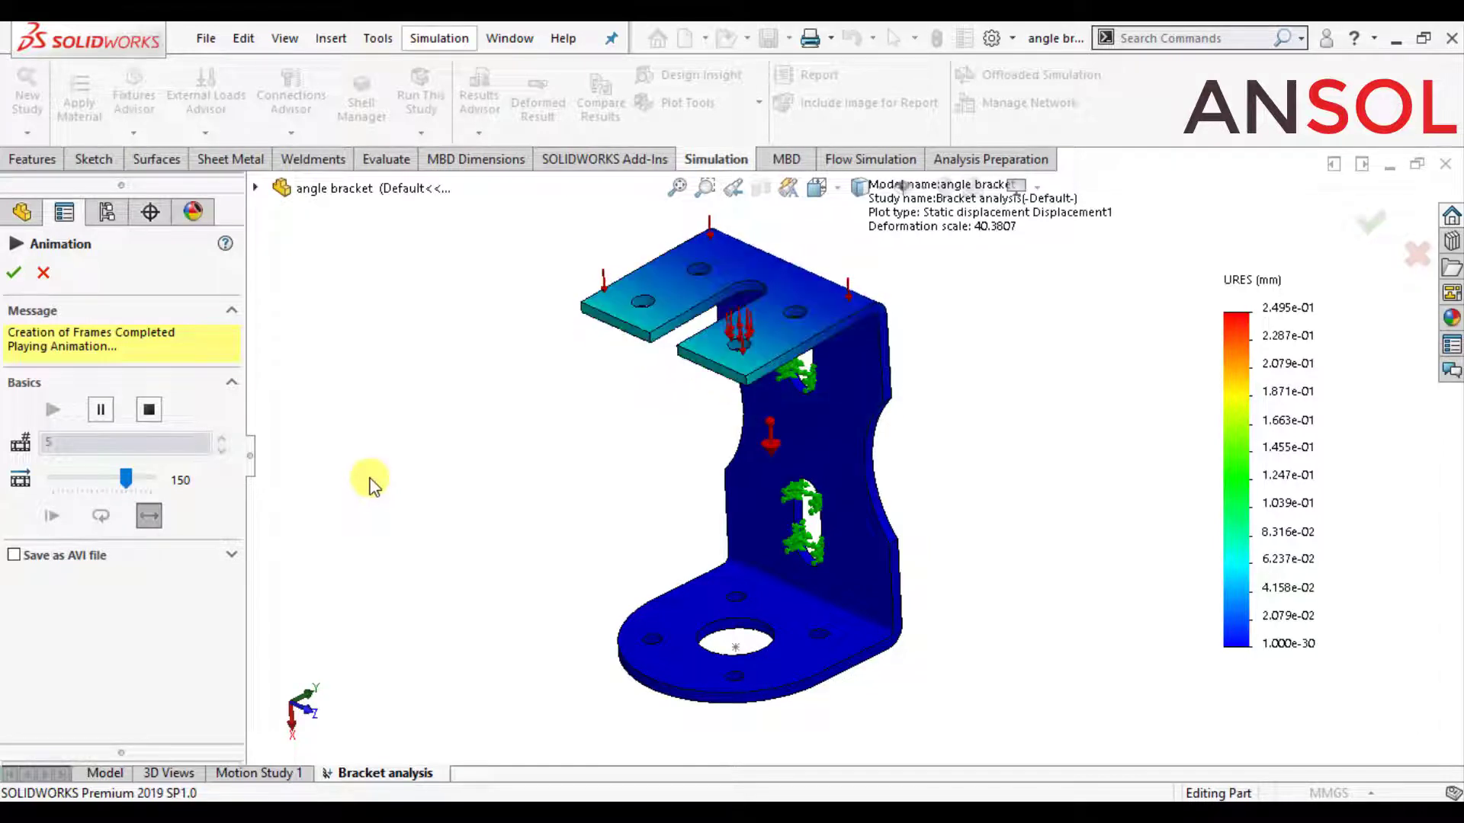
pyautogui.click(15, 270)
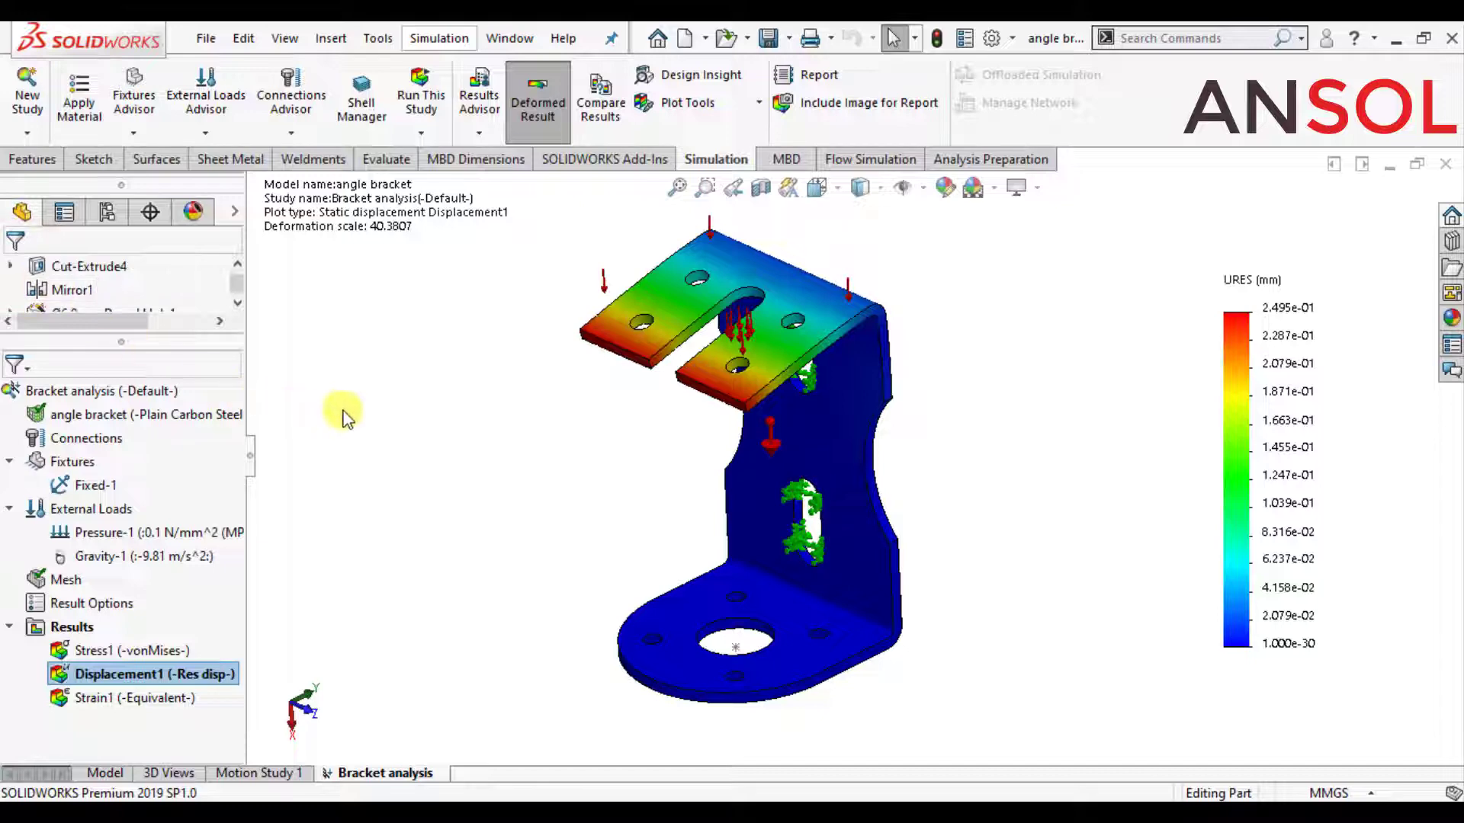
# Probe the resultant displacement at a point on the free edge of the slotted top flange.
pyautogui.rightClick(102, 674)
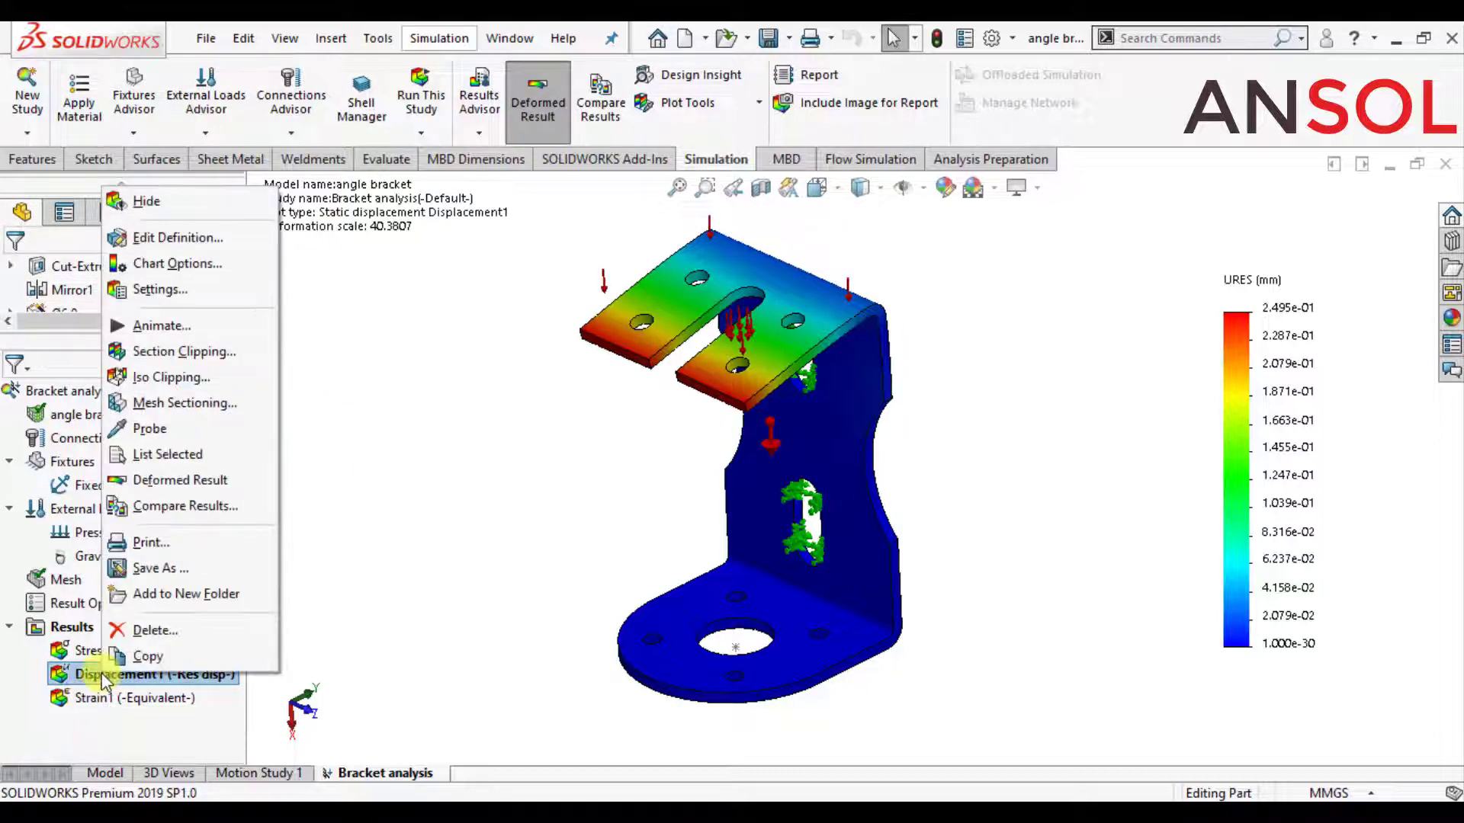
pyautogui.click(151, 430)
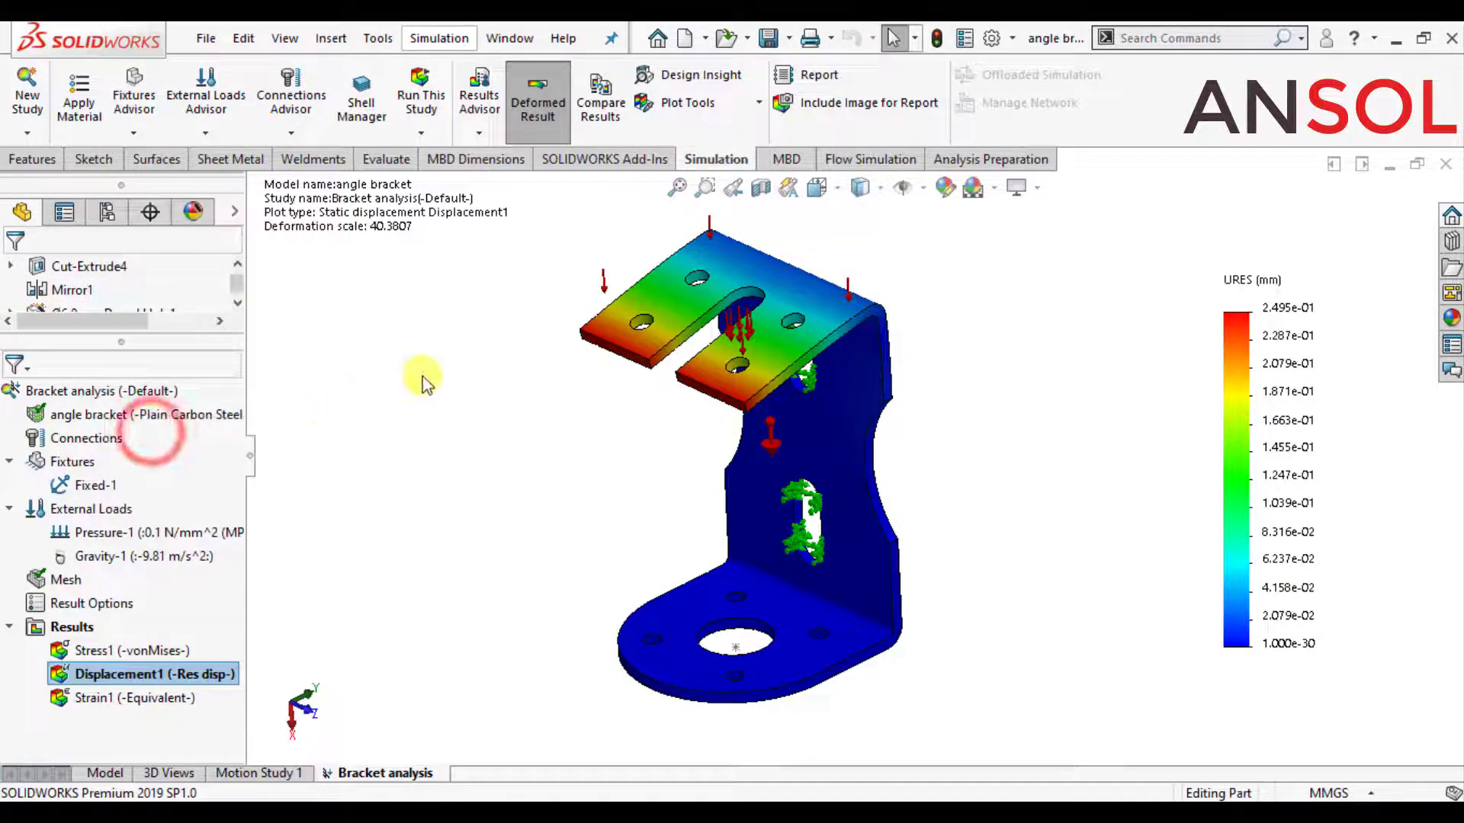
pyautogui.click(623, 315)
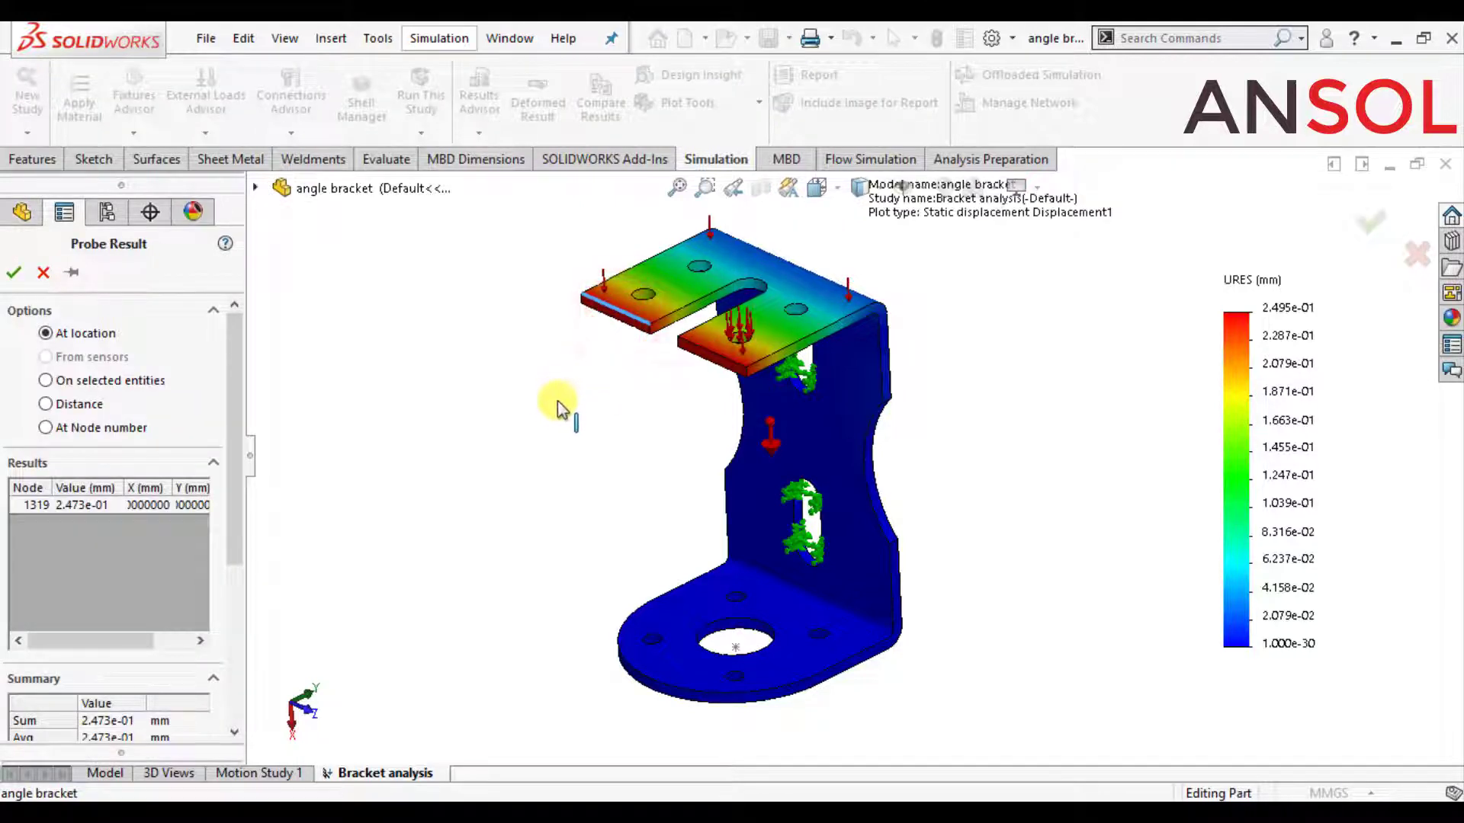
pyautogui.click(193, 506)
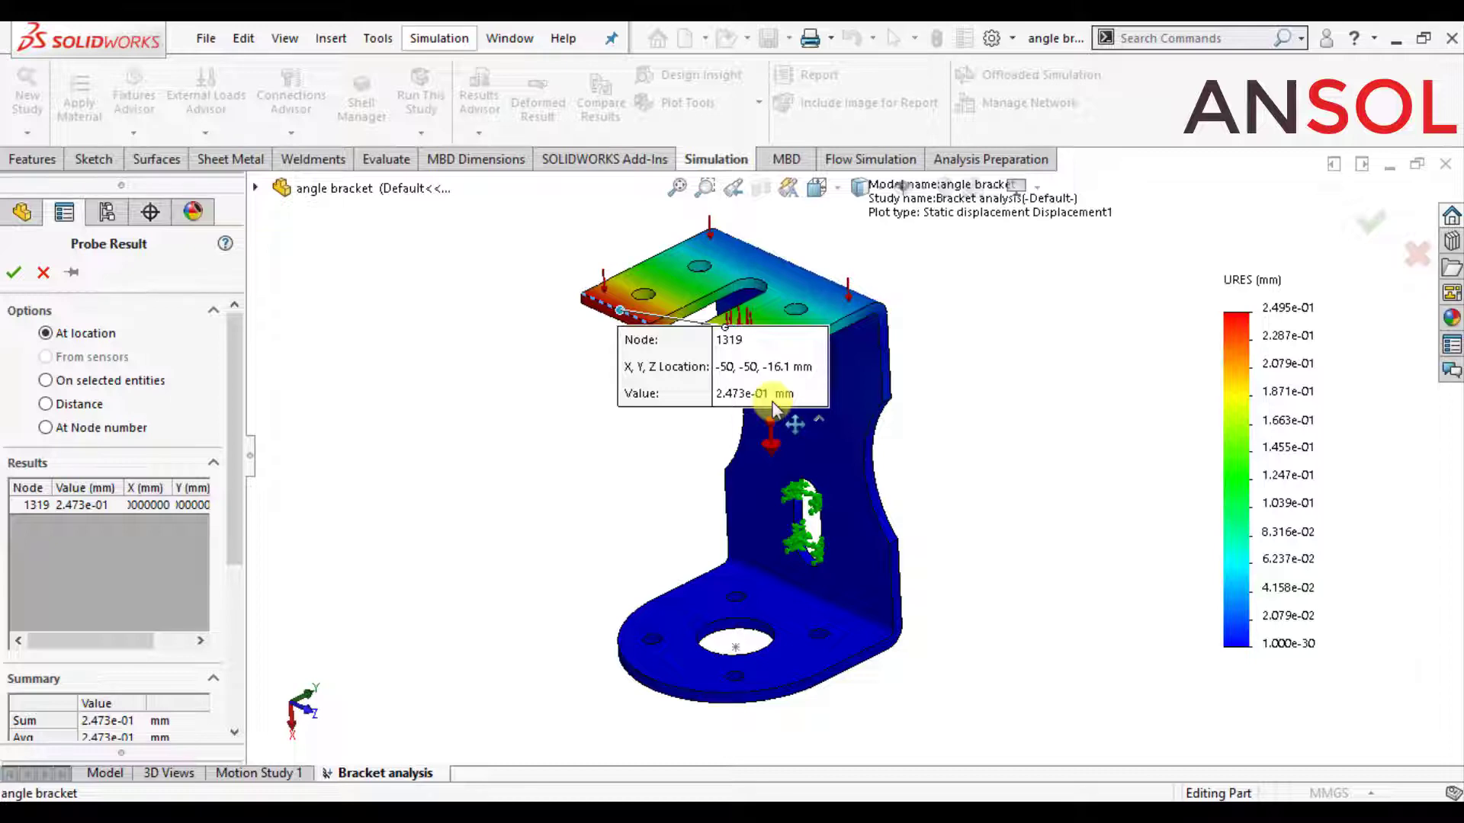
pyautogui.click(14, 272)
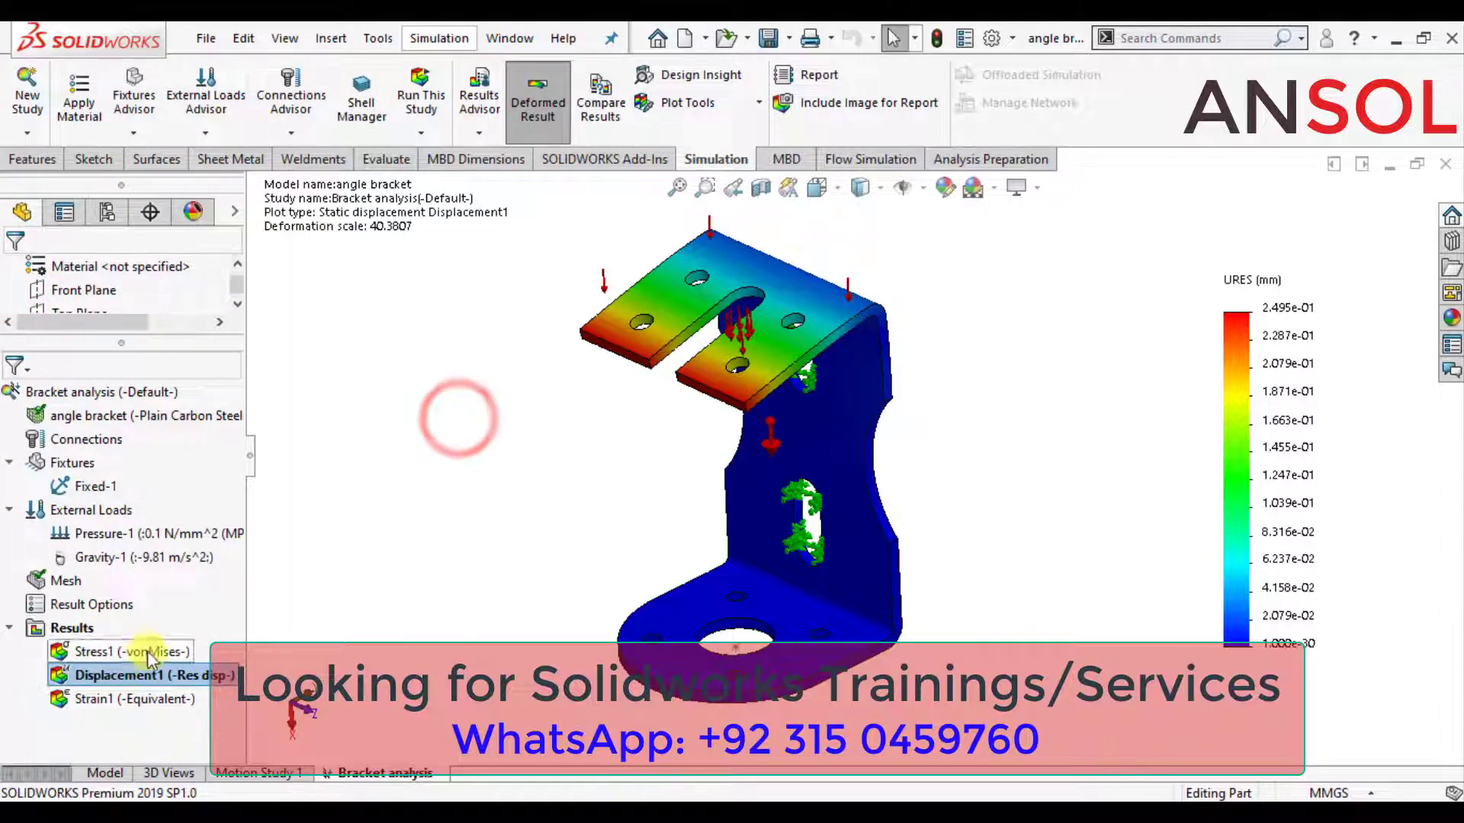
# Edit the displacement plot's definition to show UX: X Displacement in mm.
pyautogui.rightClick(153, 676)
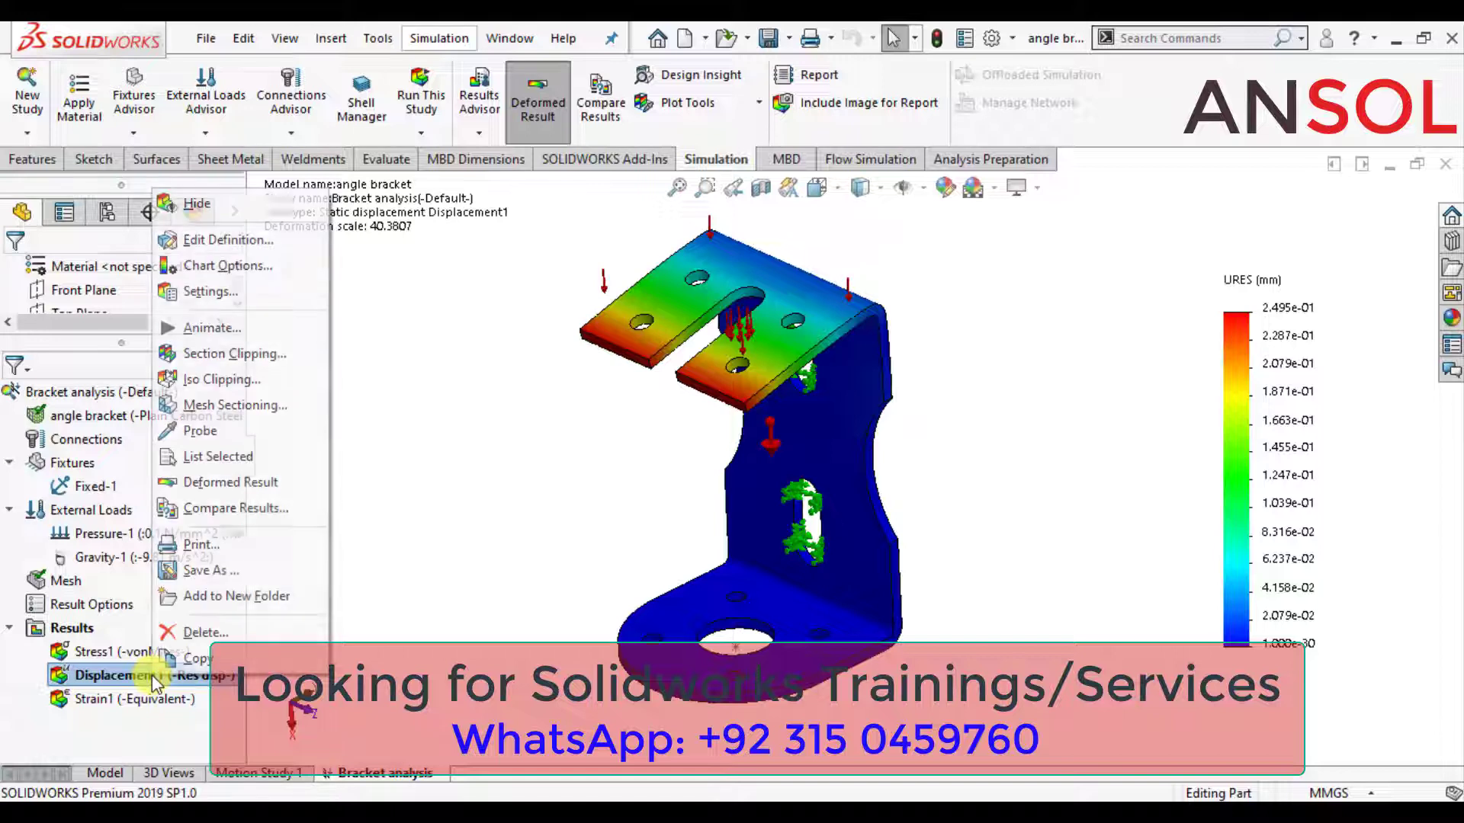
pyautogui.click(227, 240)
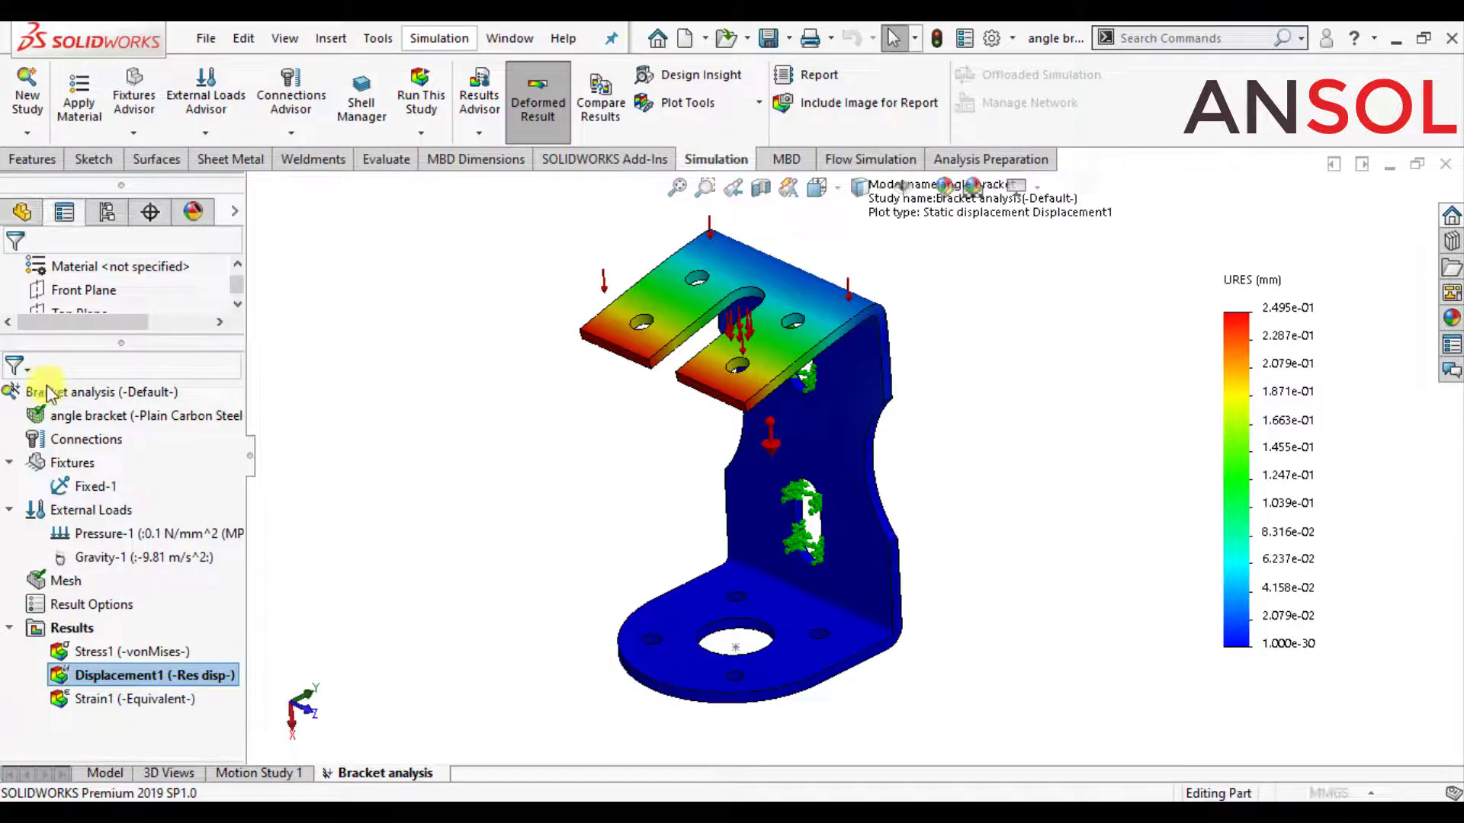
pyautogui.click(124, 386)
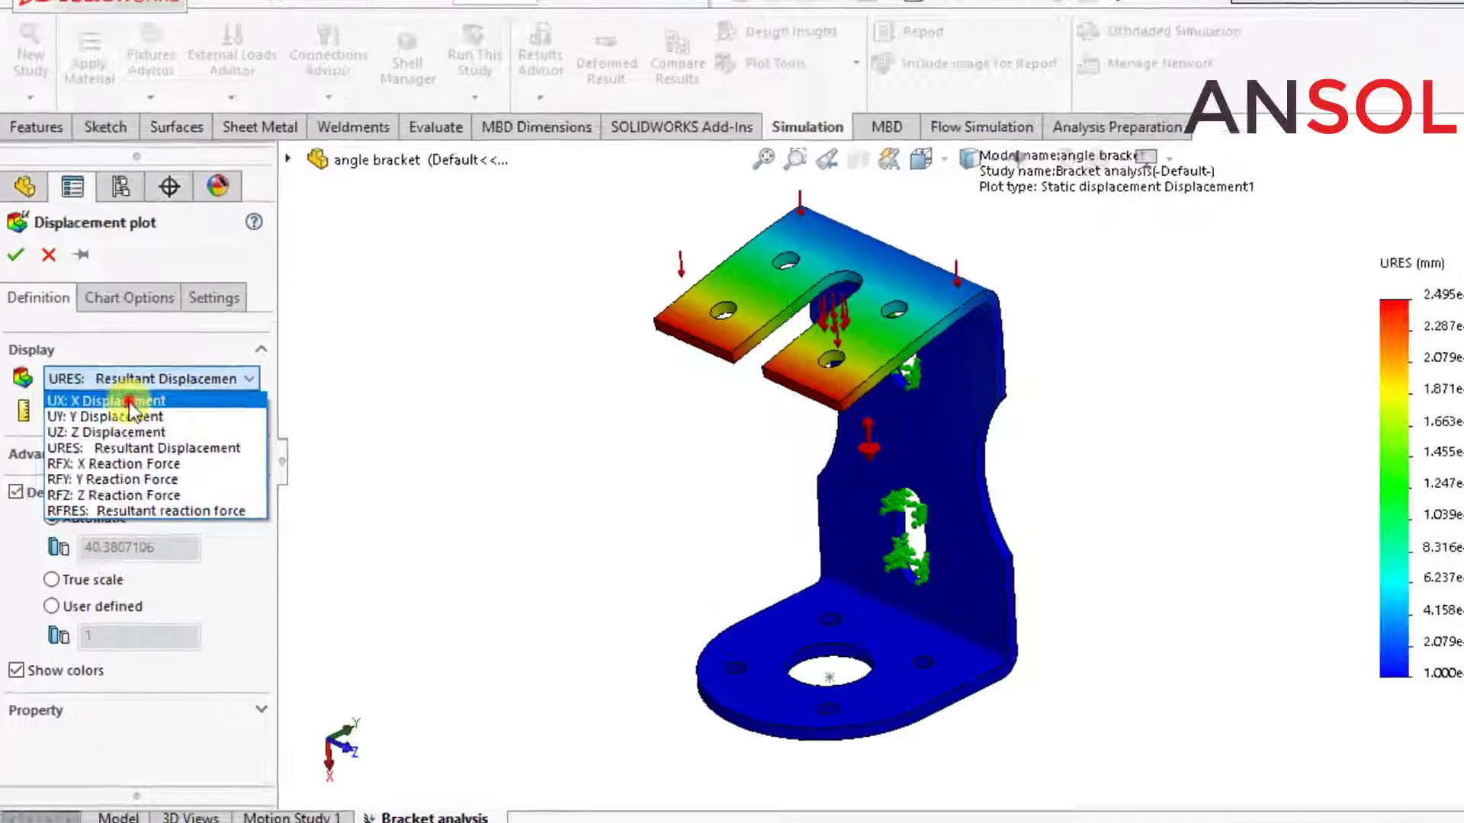
pyautogui.click(130, 400)
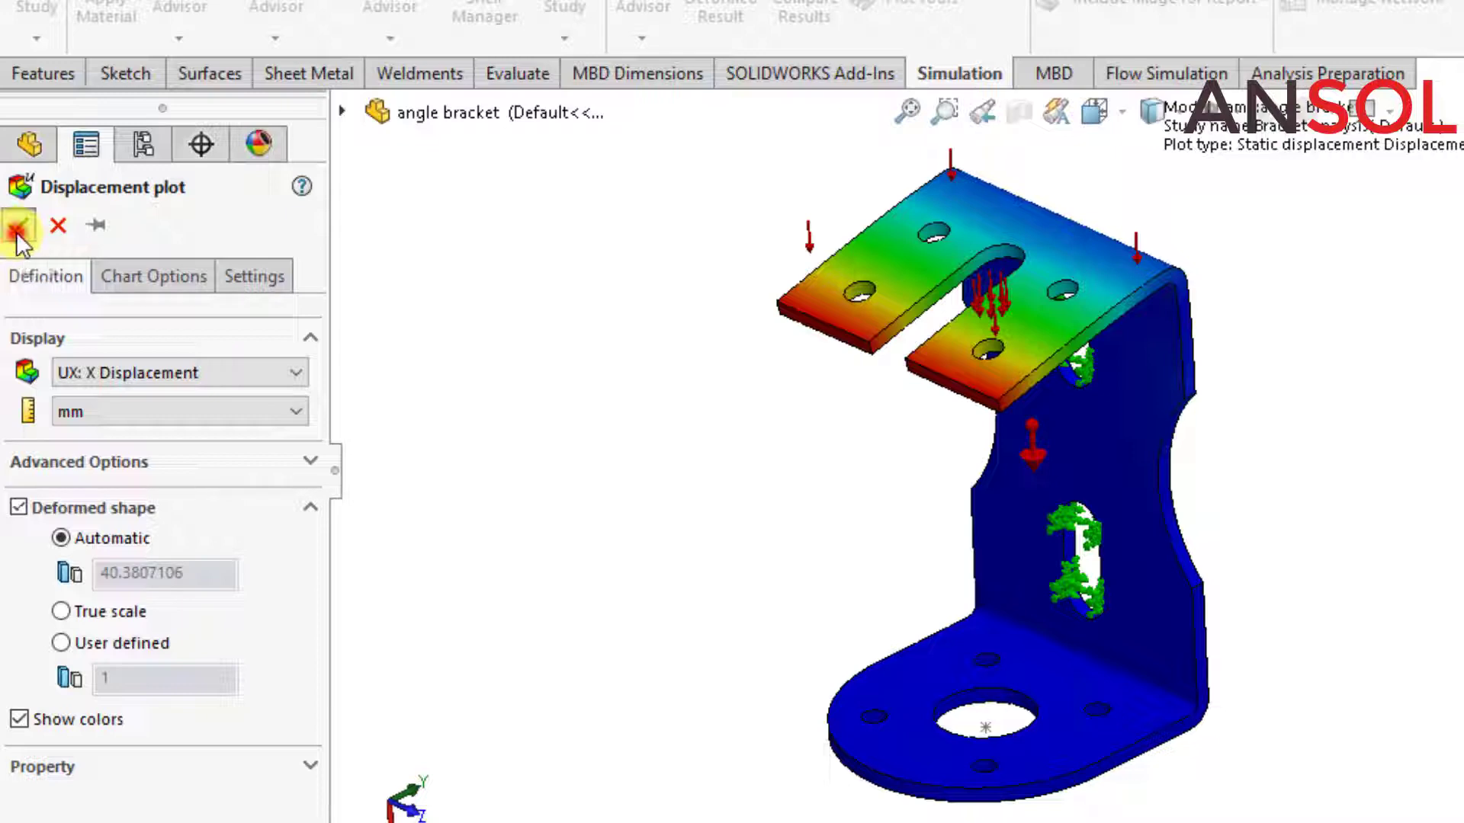
pyautogui.click(17, 230)
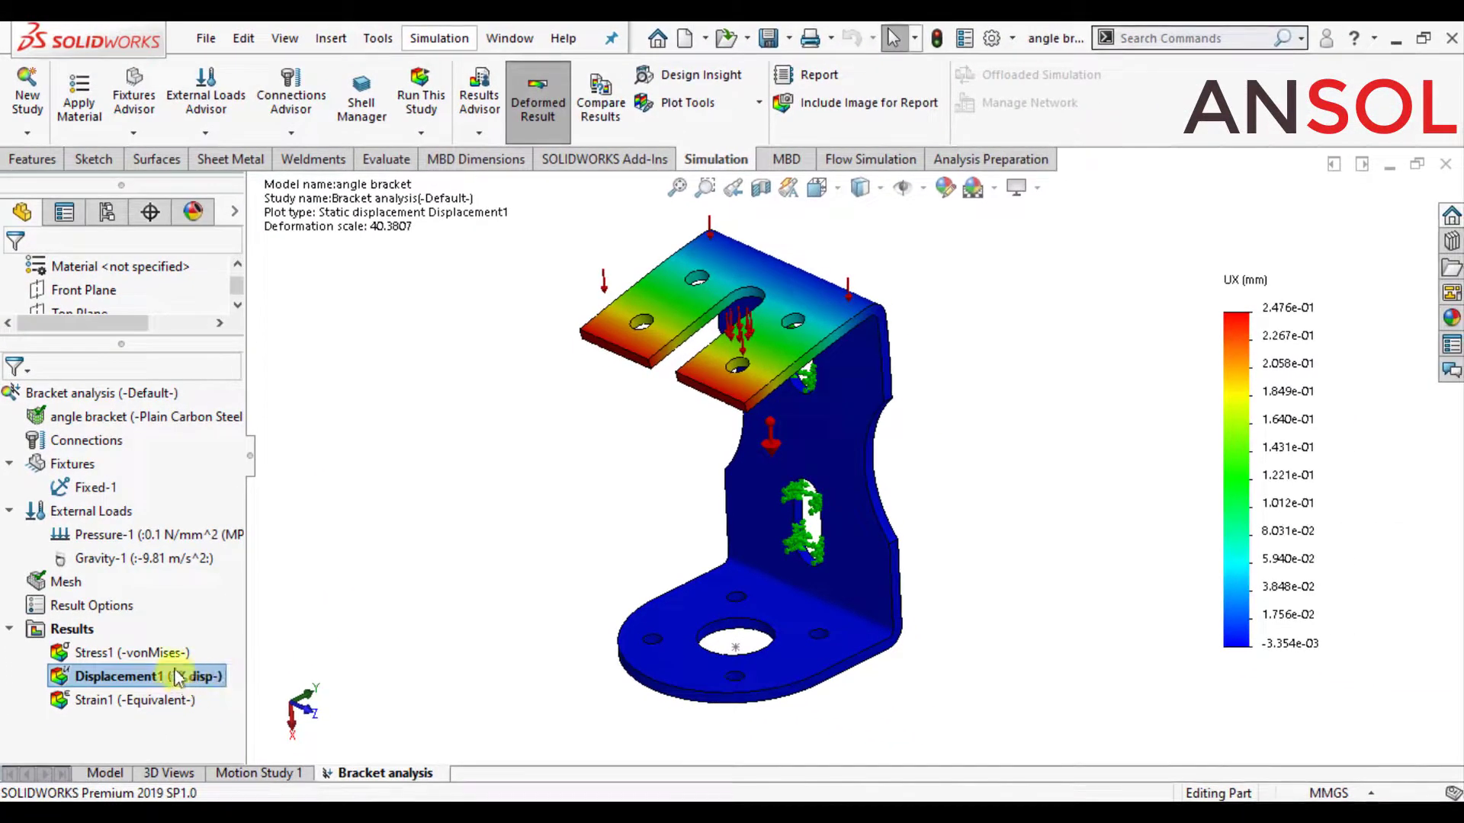
# Probe the X displacement at a point on the top flange's free edge.
pyautogui.rightClick(175, 683)
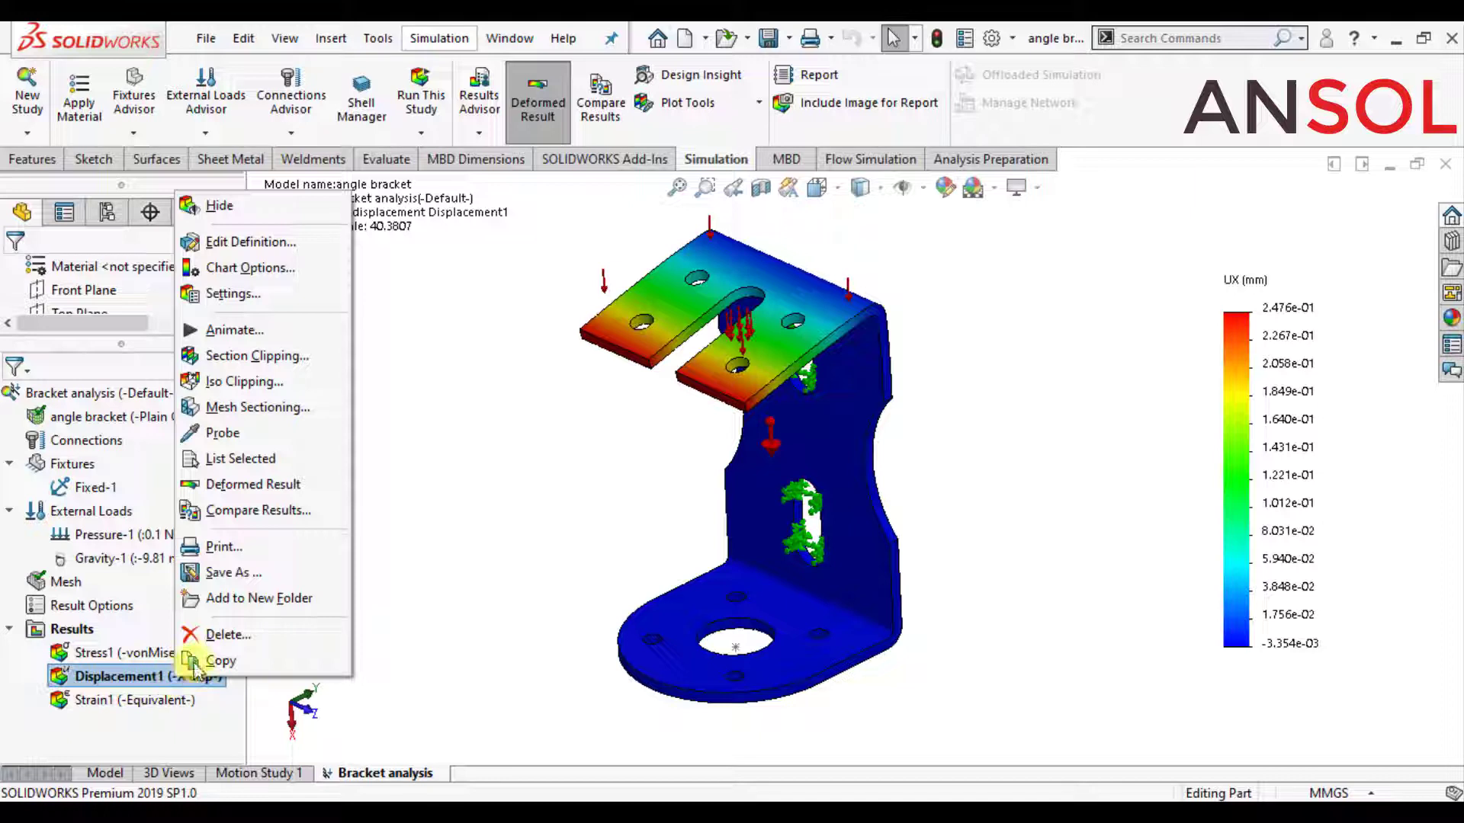
pyautogui.click(232, 431)
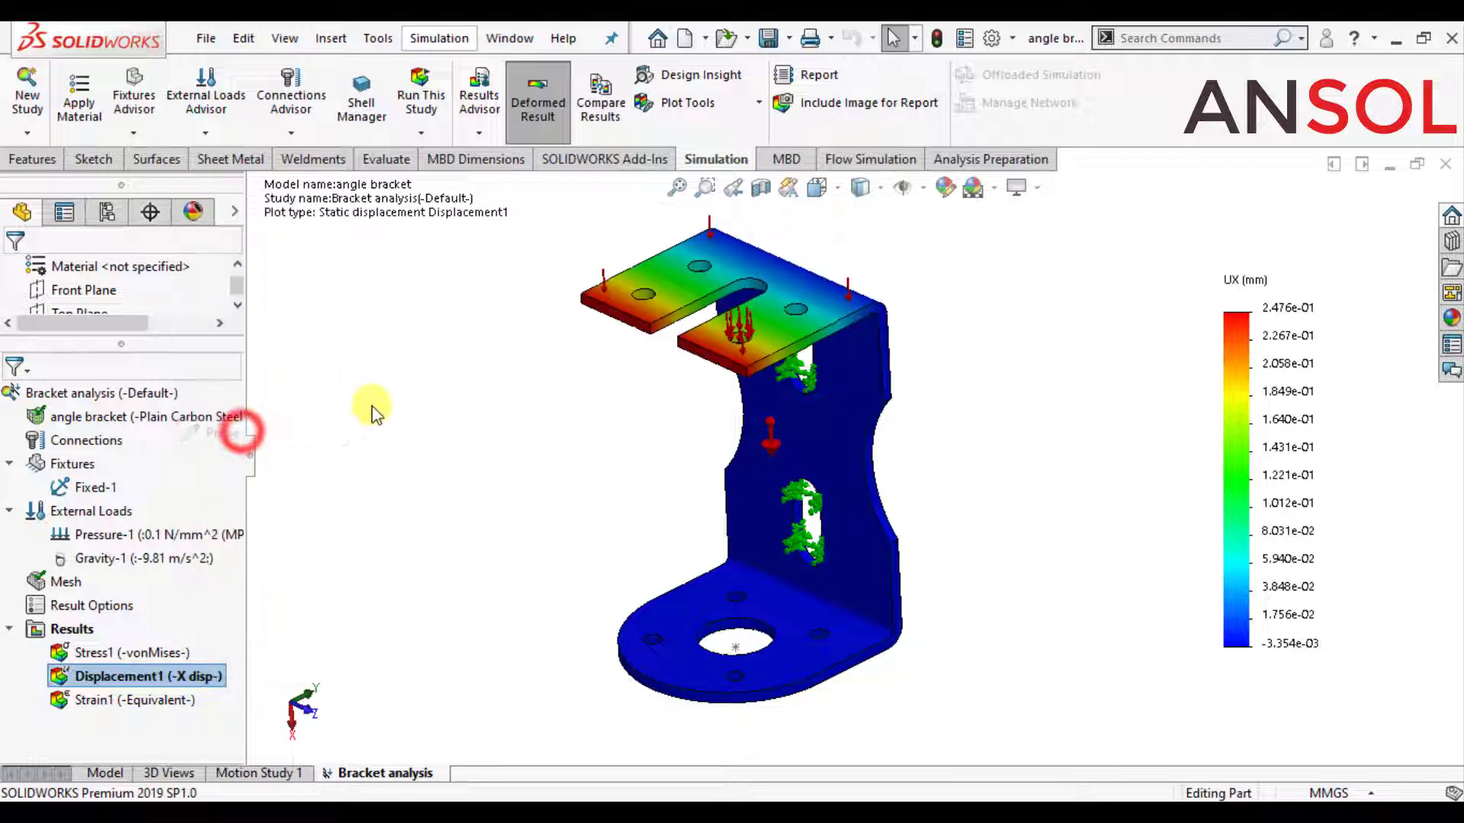
pyautogui.click(626, 314)
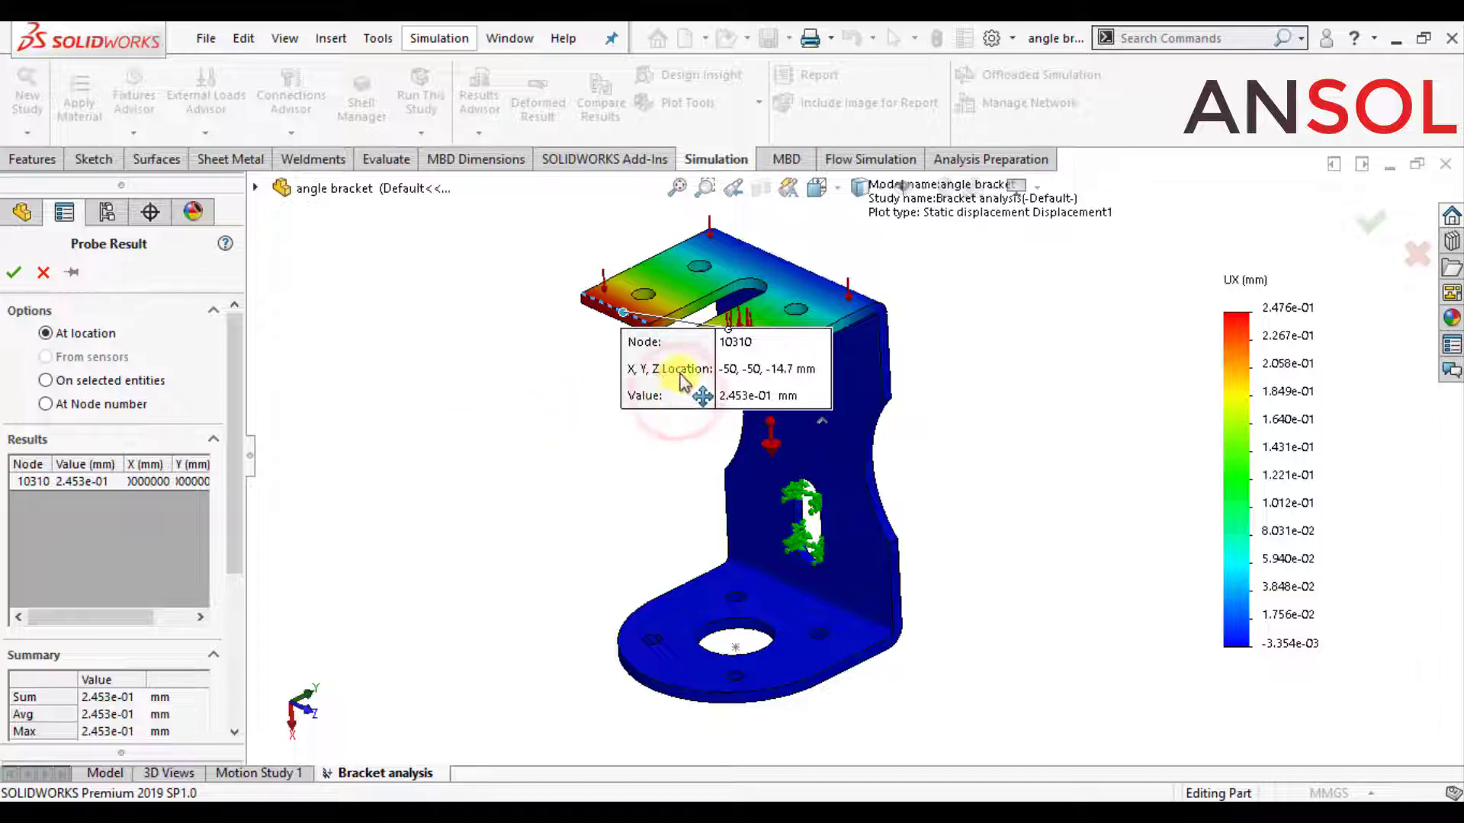
pyautogui.moveTo(680, 381); pyautogui.dragTo(596, 414)
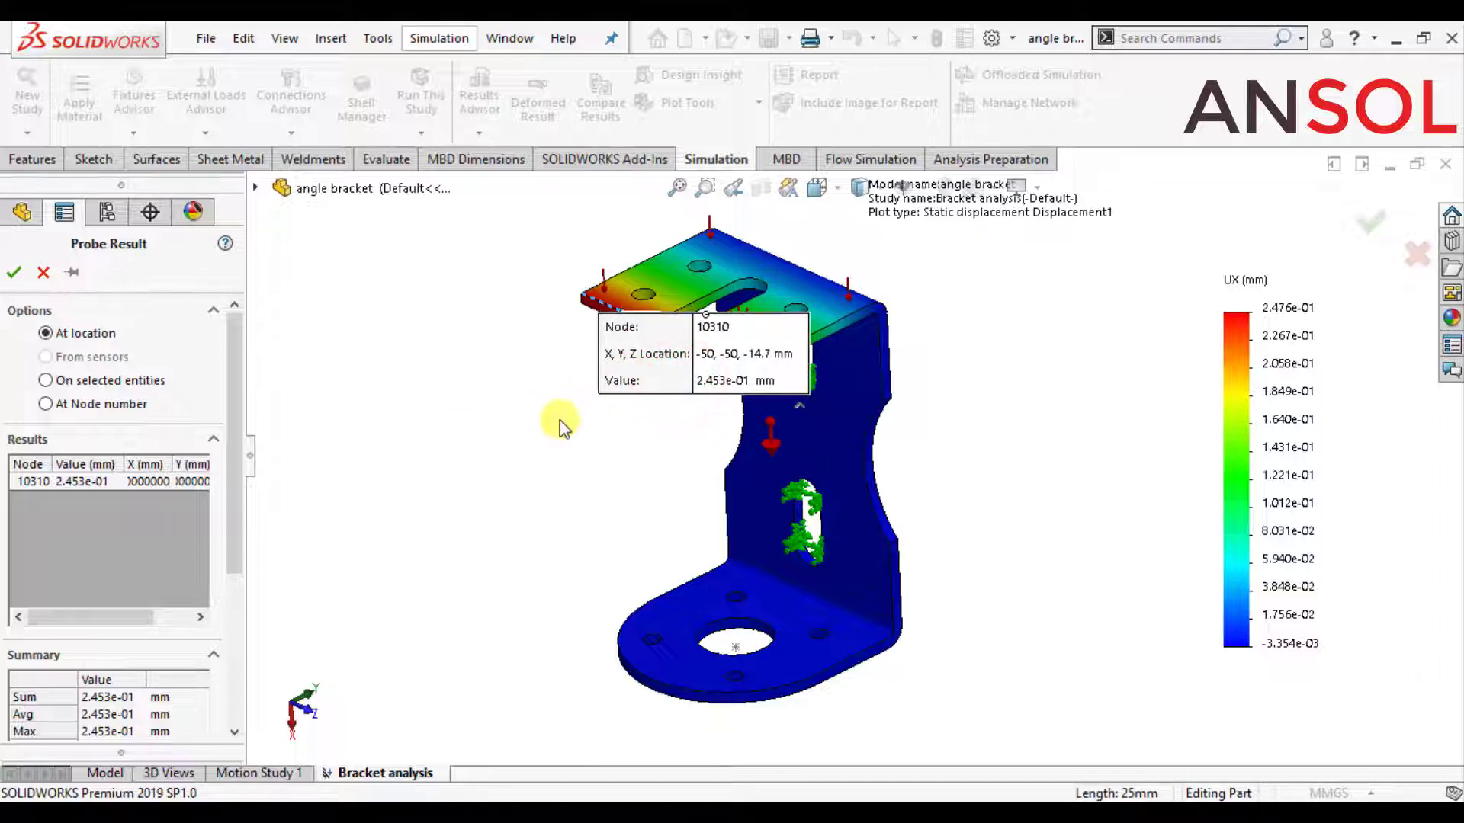
pyautogui.click(15, 273)
pyautogui.click(416, 376)
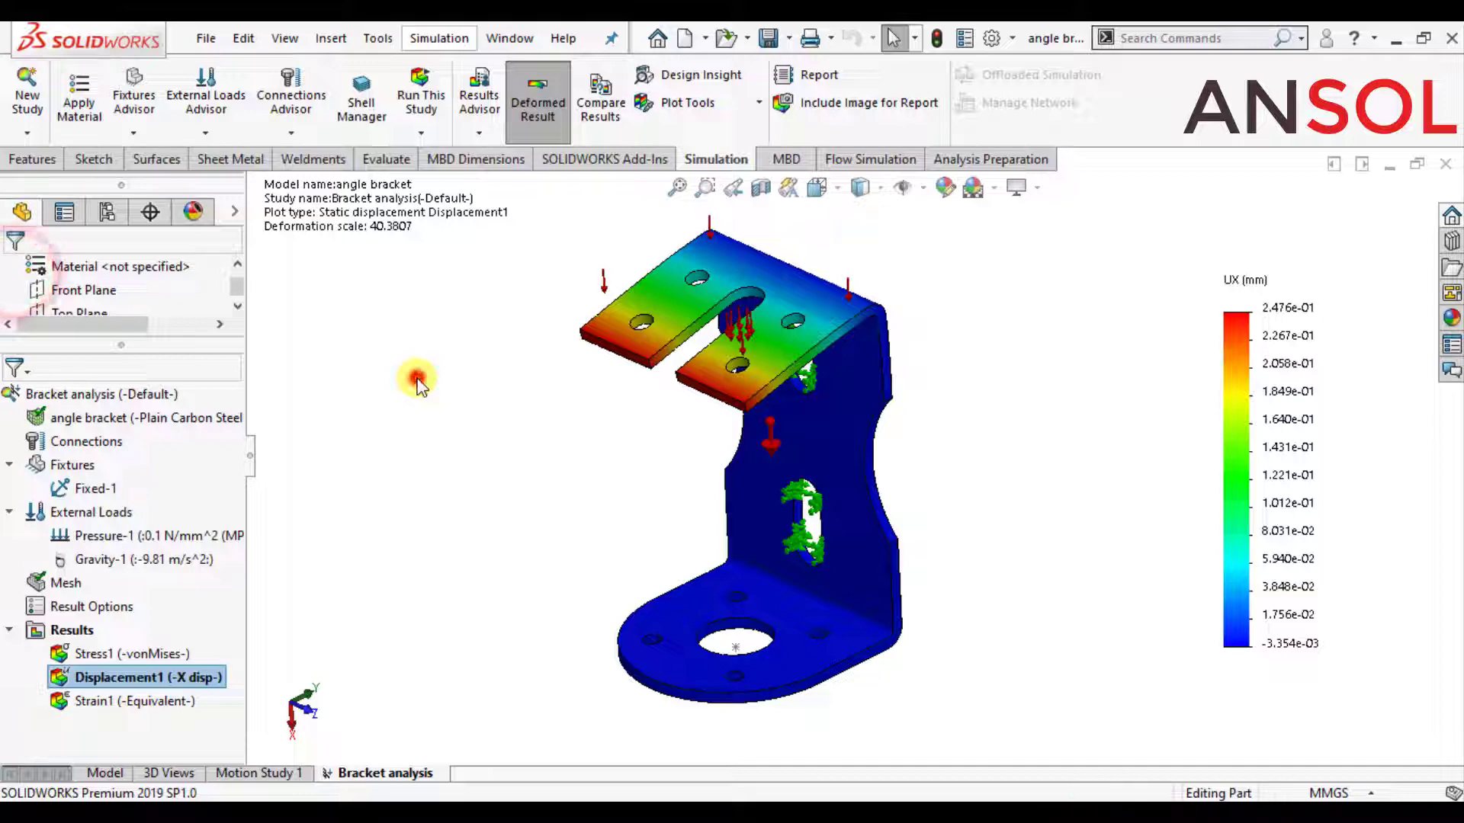
# Change the displacement plot's displayed component to UY: Y Displacement.
pyautogui.rightClick(120, 679)
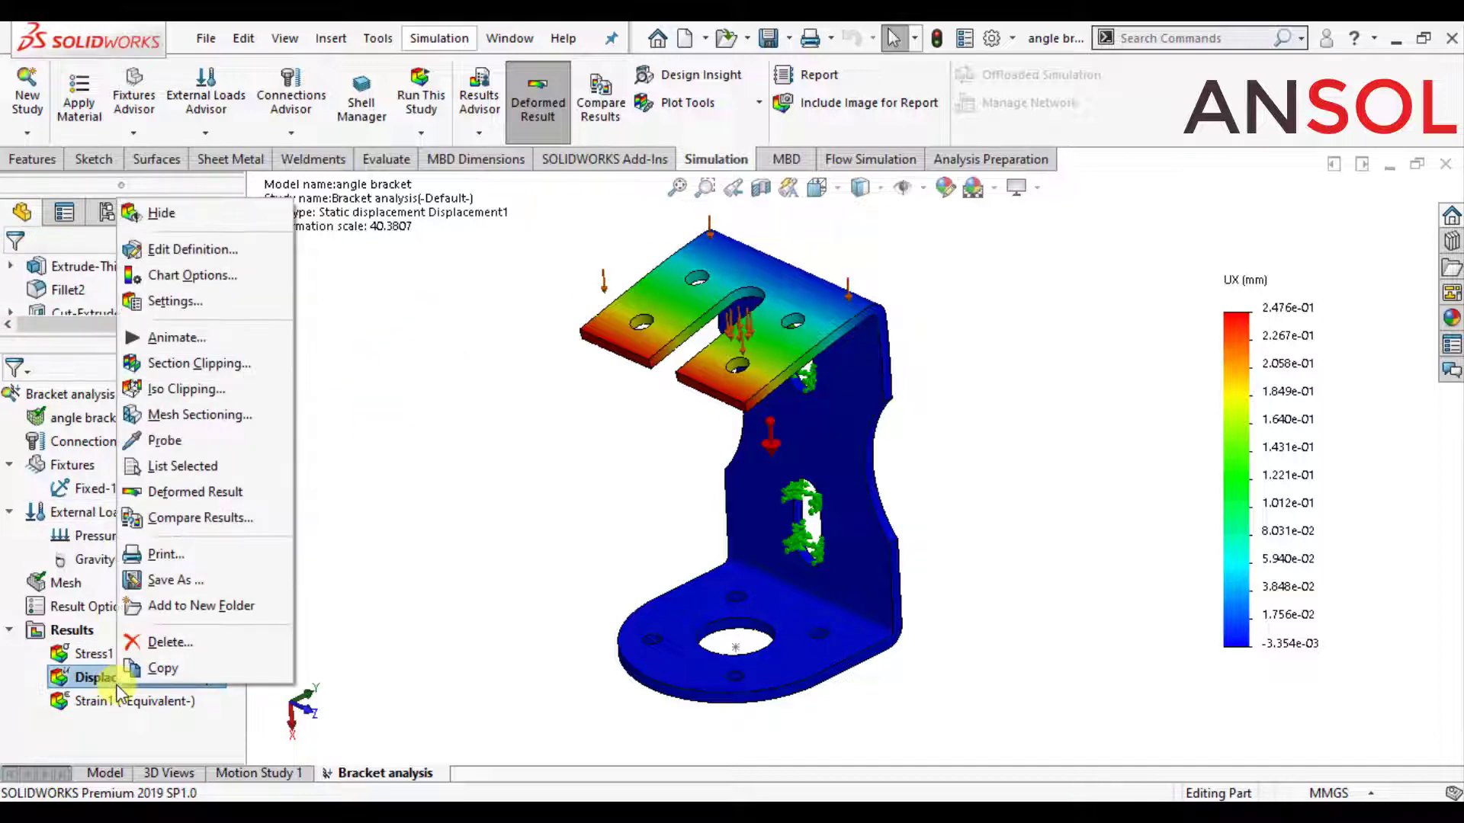
pyautogui.click(211, 251)
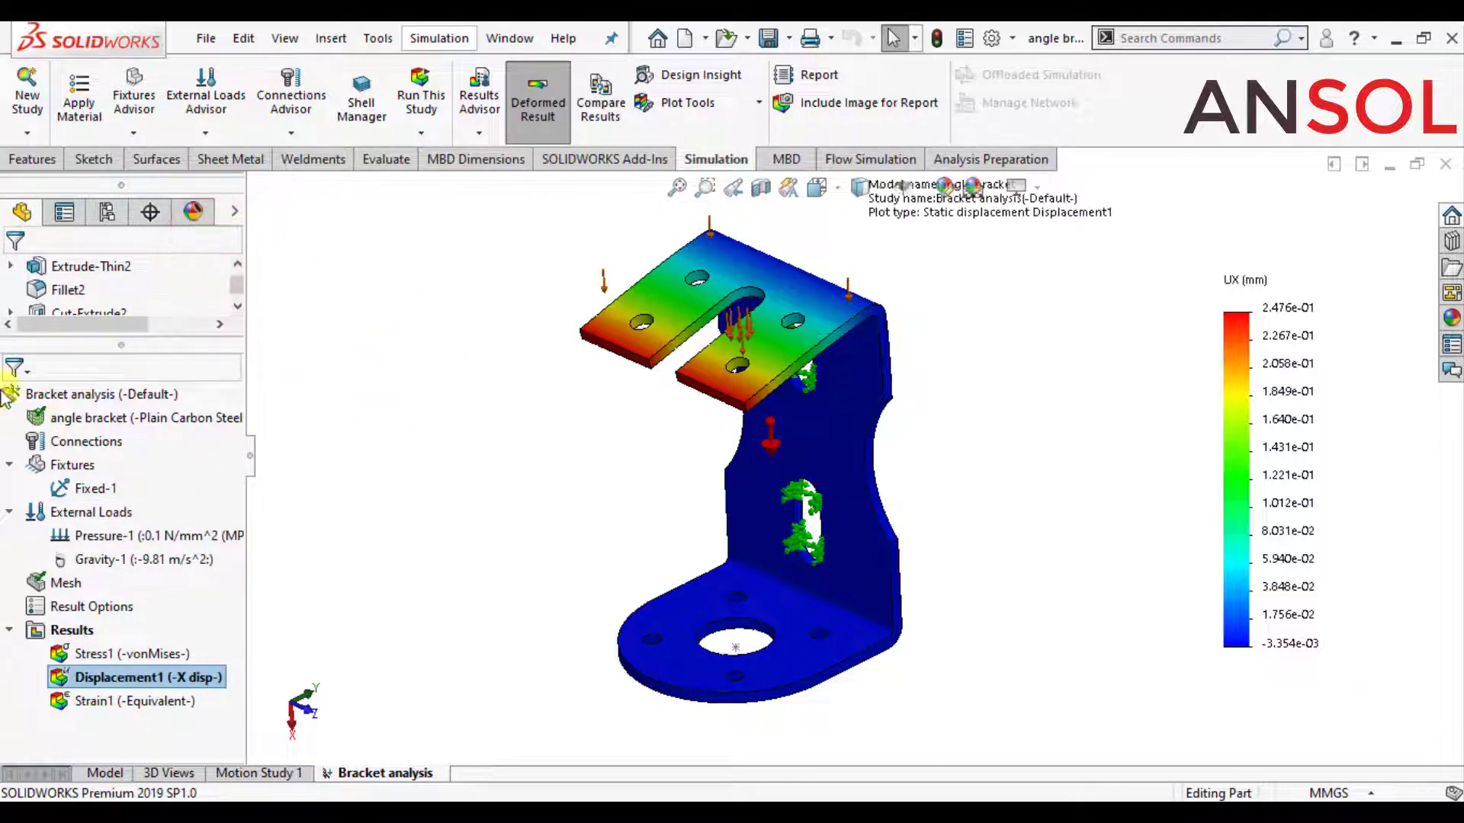
pyautogui.click(116, 385)
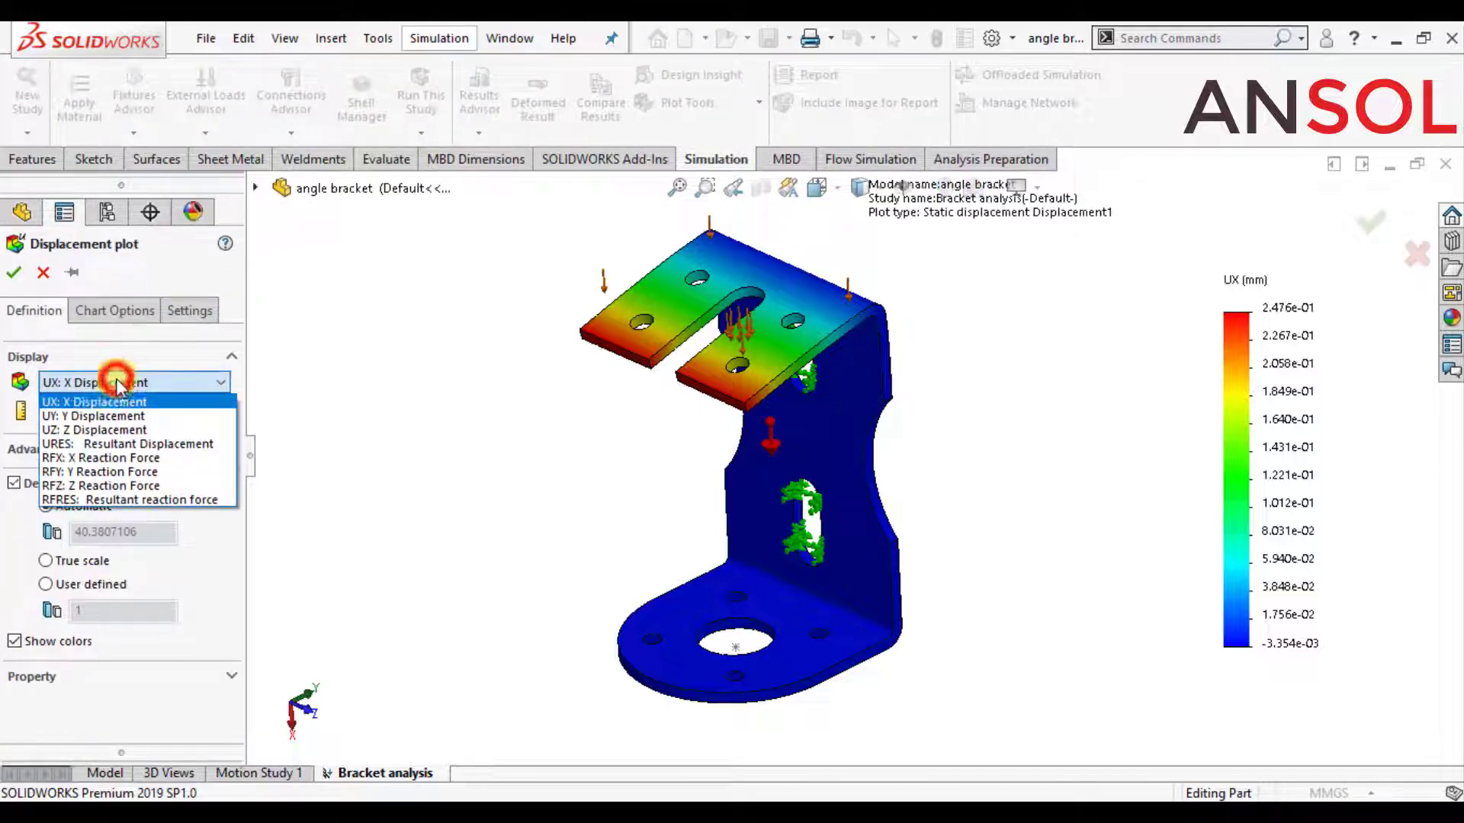
pyautogui.click(80, 414)
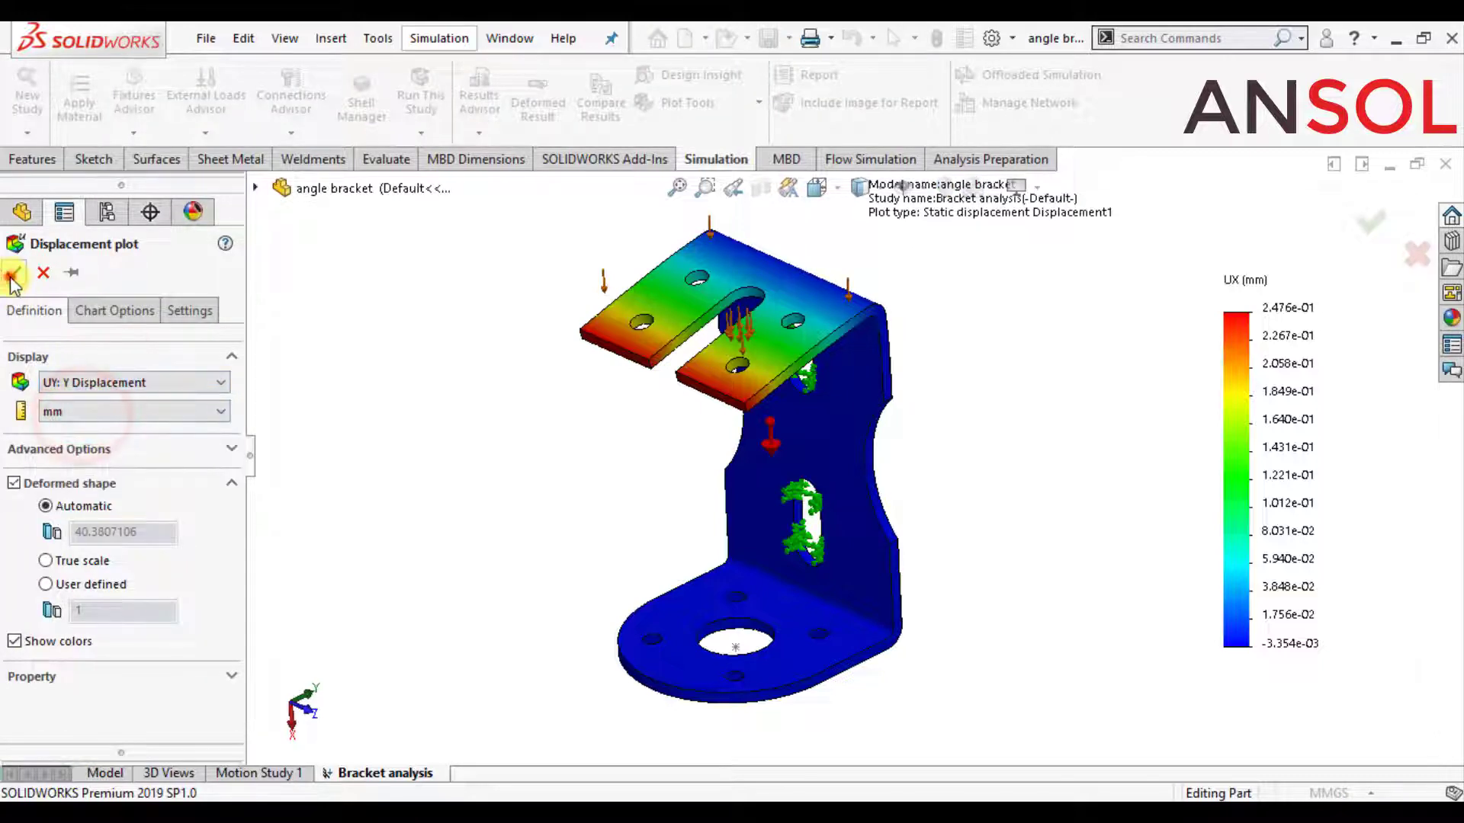
pyautogui.click(14, 272)
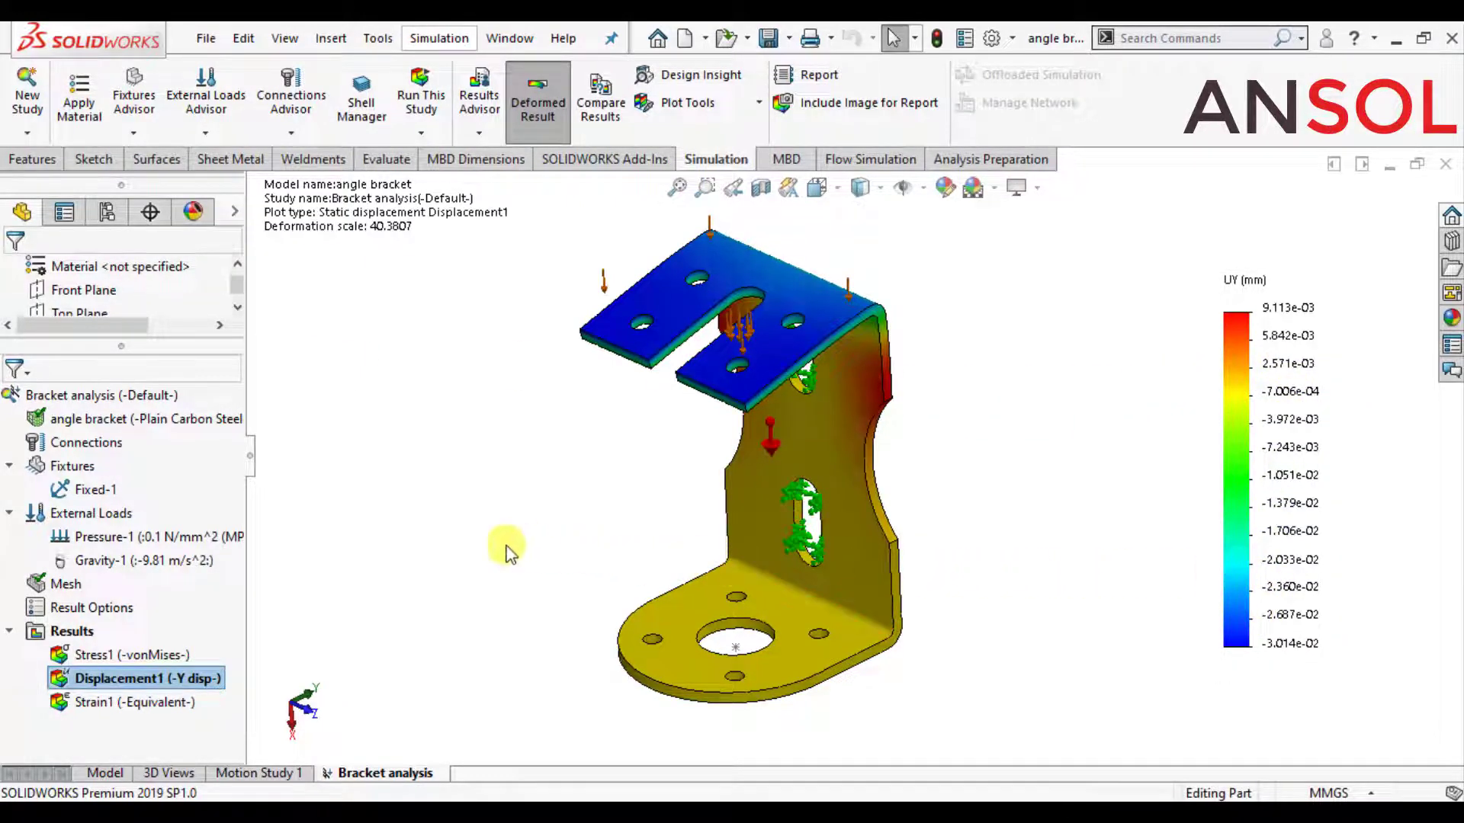
# Change the displacement plot's displayed component to UZ: Z Displacement.
pyautogui.rightClick(159, 680)
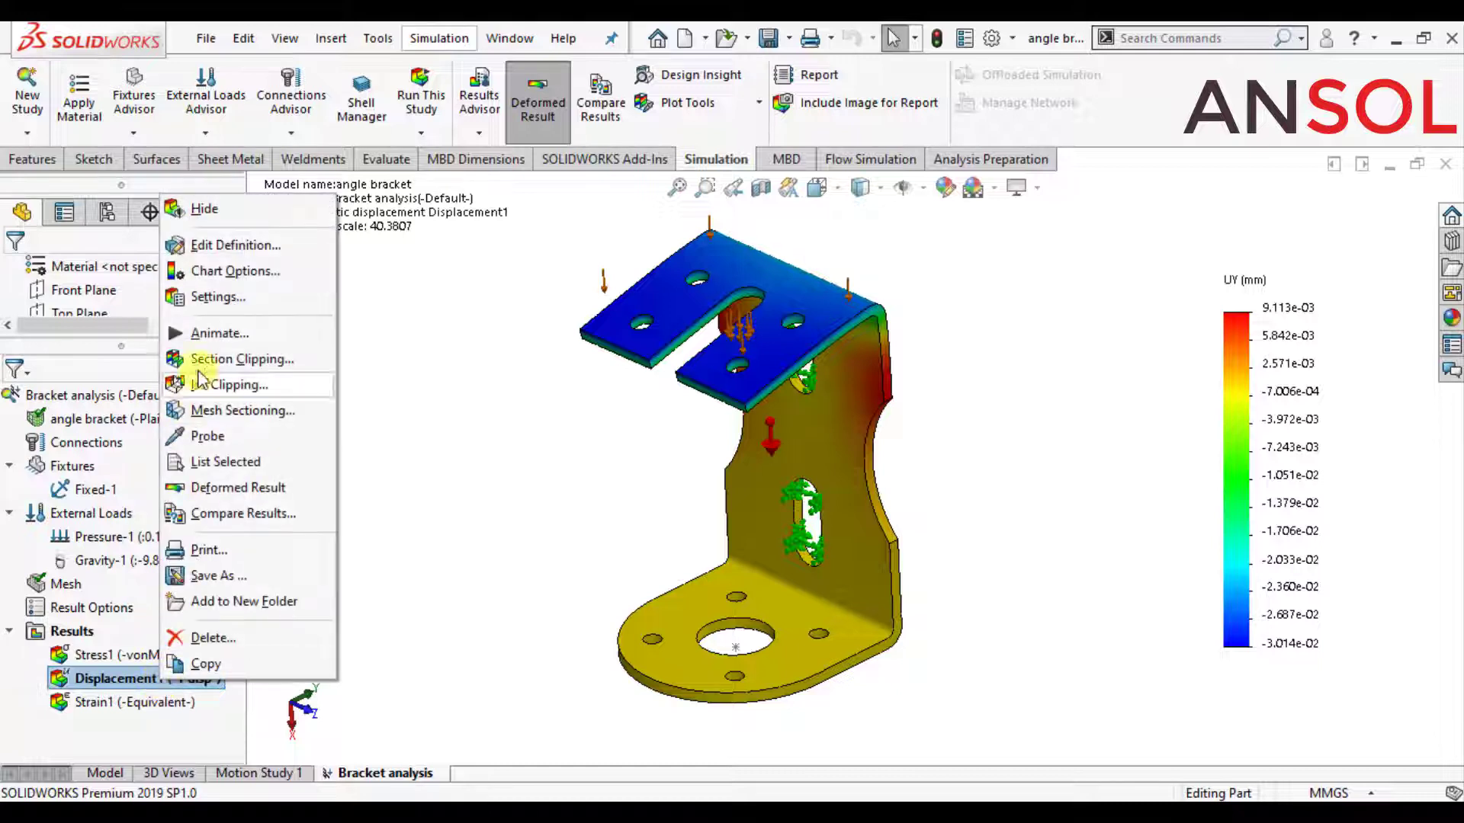
pyautogui.click(244, 245)
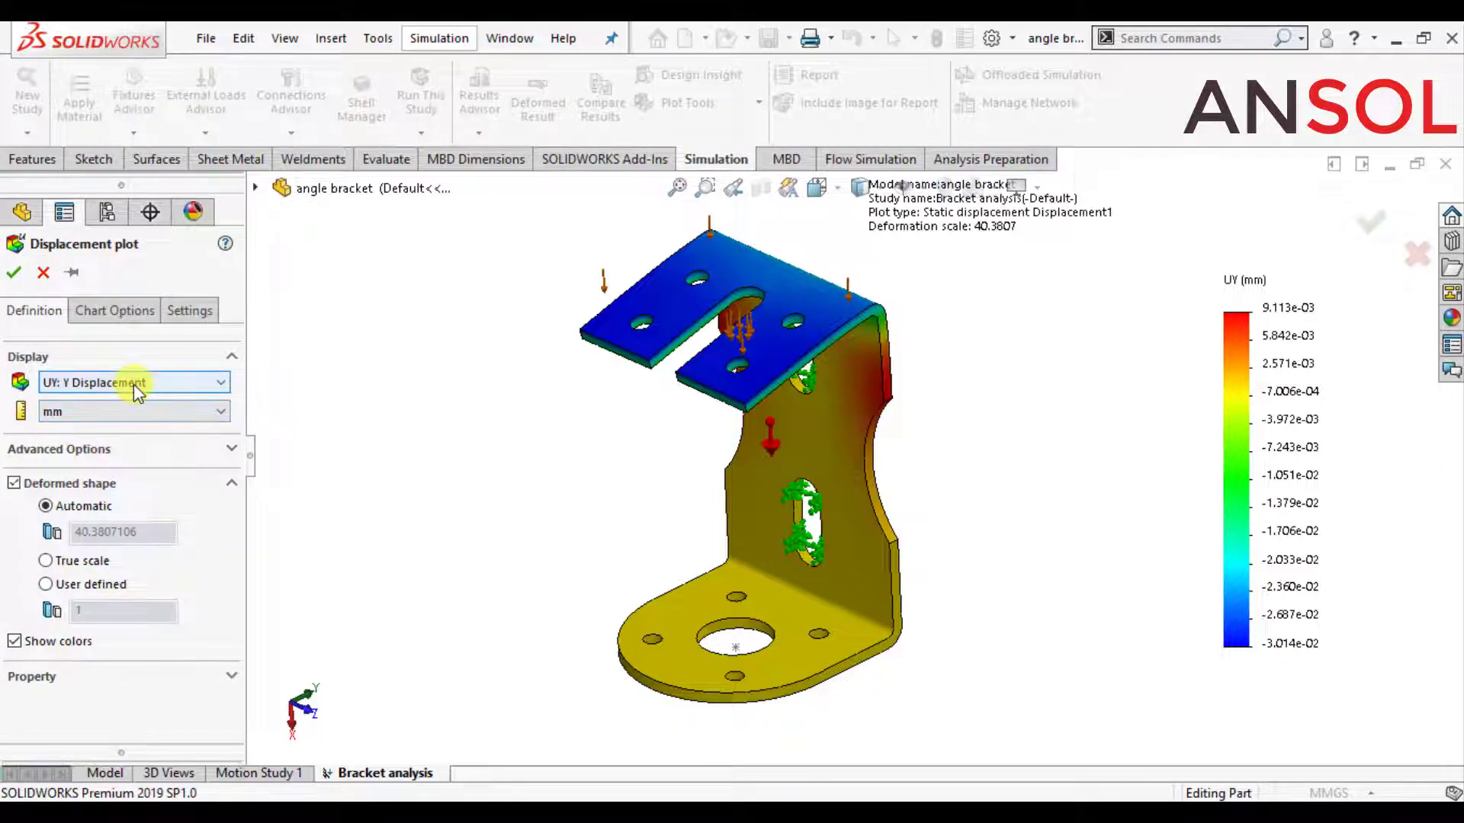
pyautogui.click(134, 383)
pyautogui.click(126, 430)
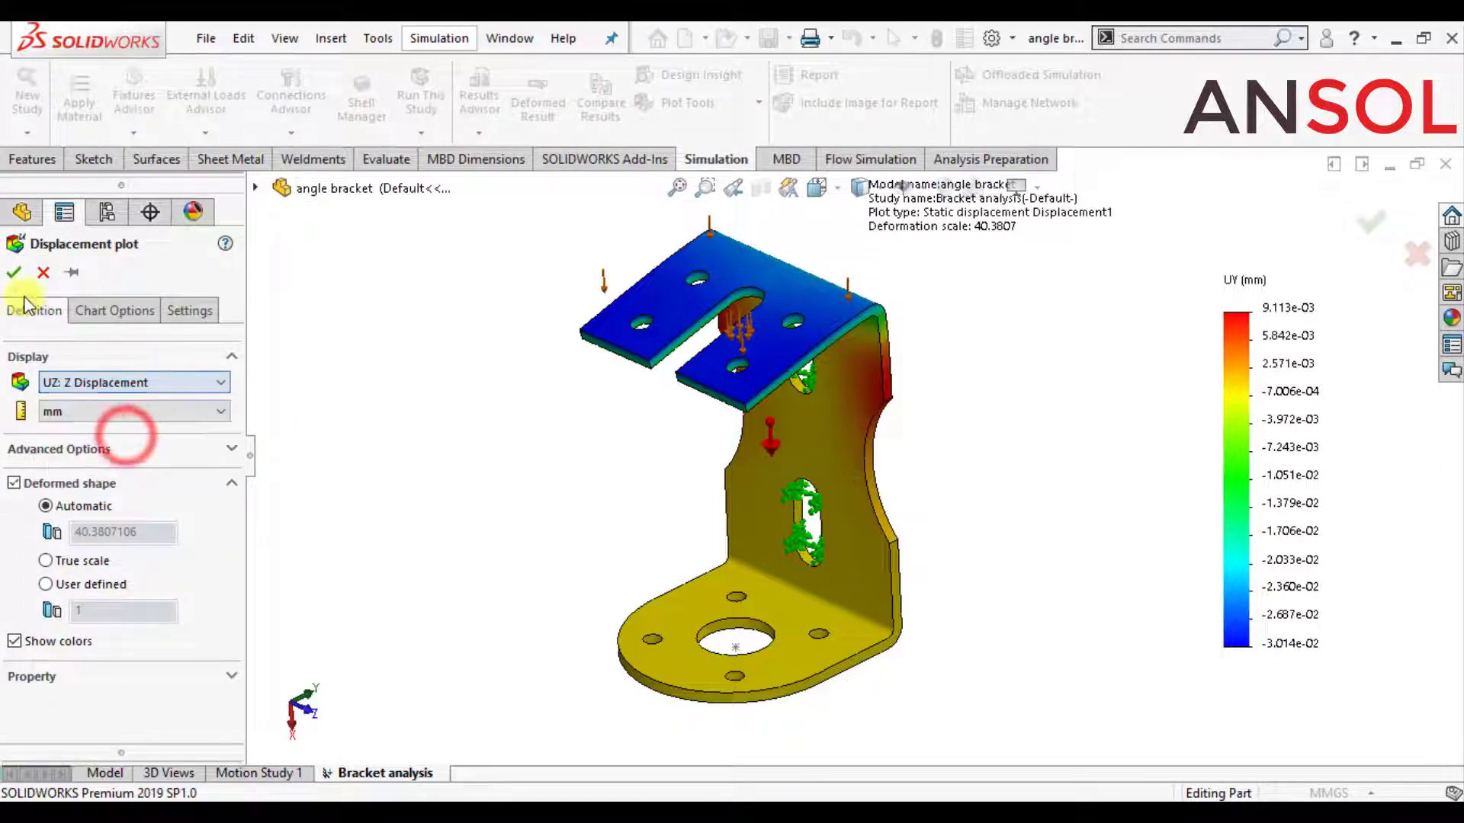
pyautogui.click(14, 272)
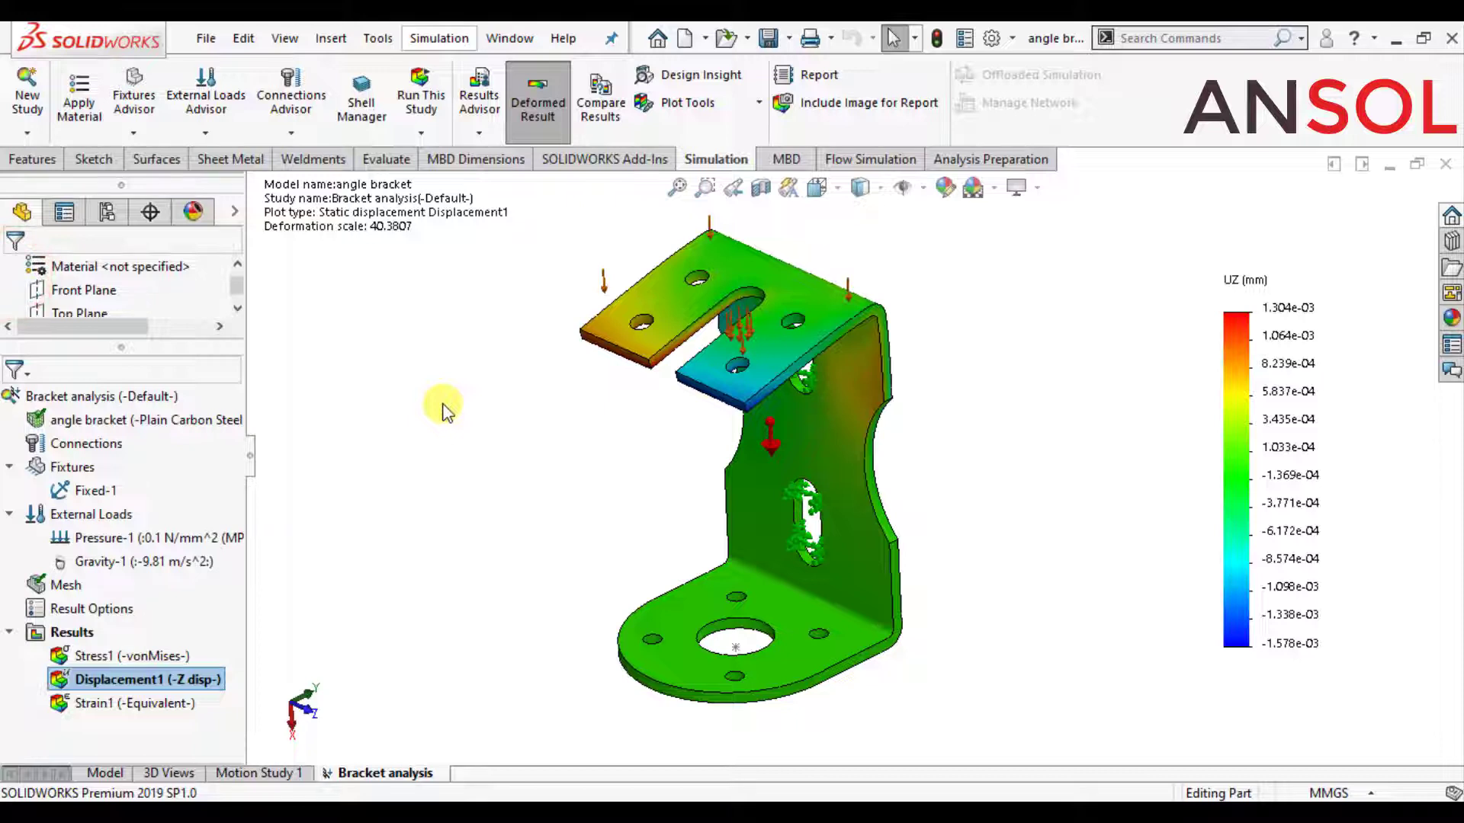
# Switch the displacement plot's component back to UX: X Displacement.
pyautogui.rightClick(190, 680)
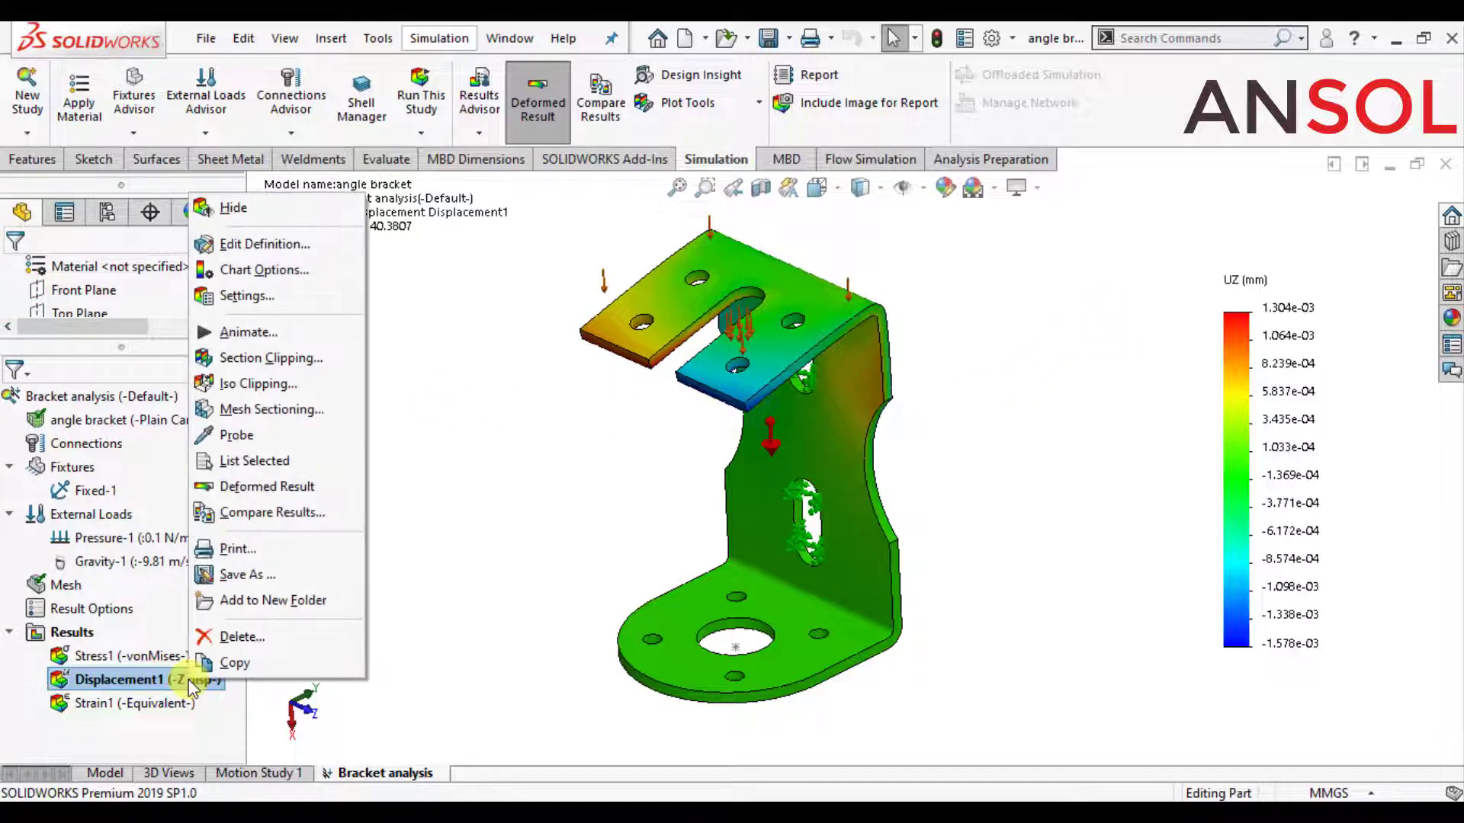
pyautogui.click(258, 246)
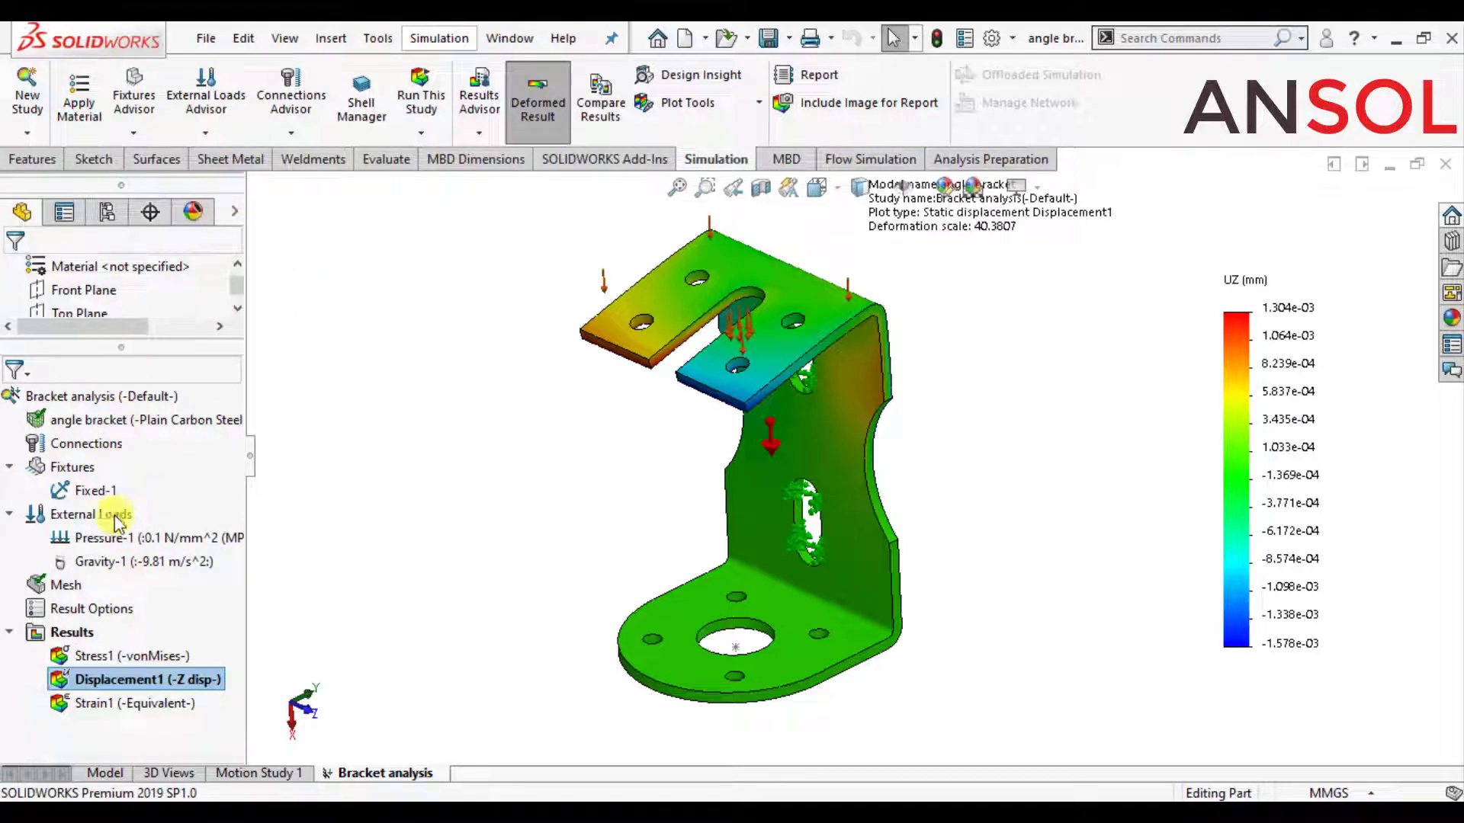
pyautogui.click(110, 382)
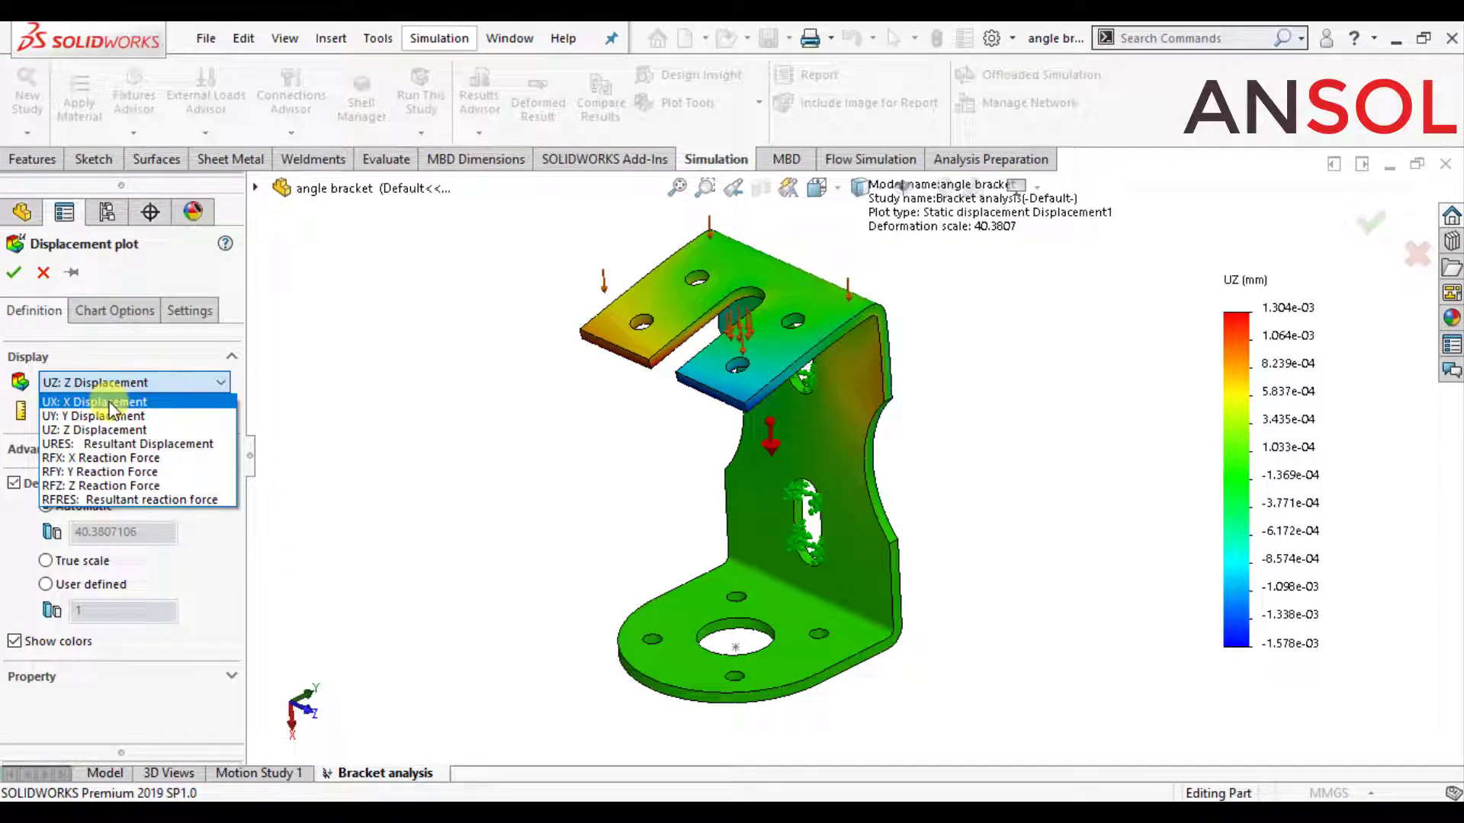
pyautogui.click(111, 402)
pyautogui.click(13, 272)
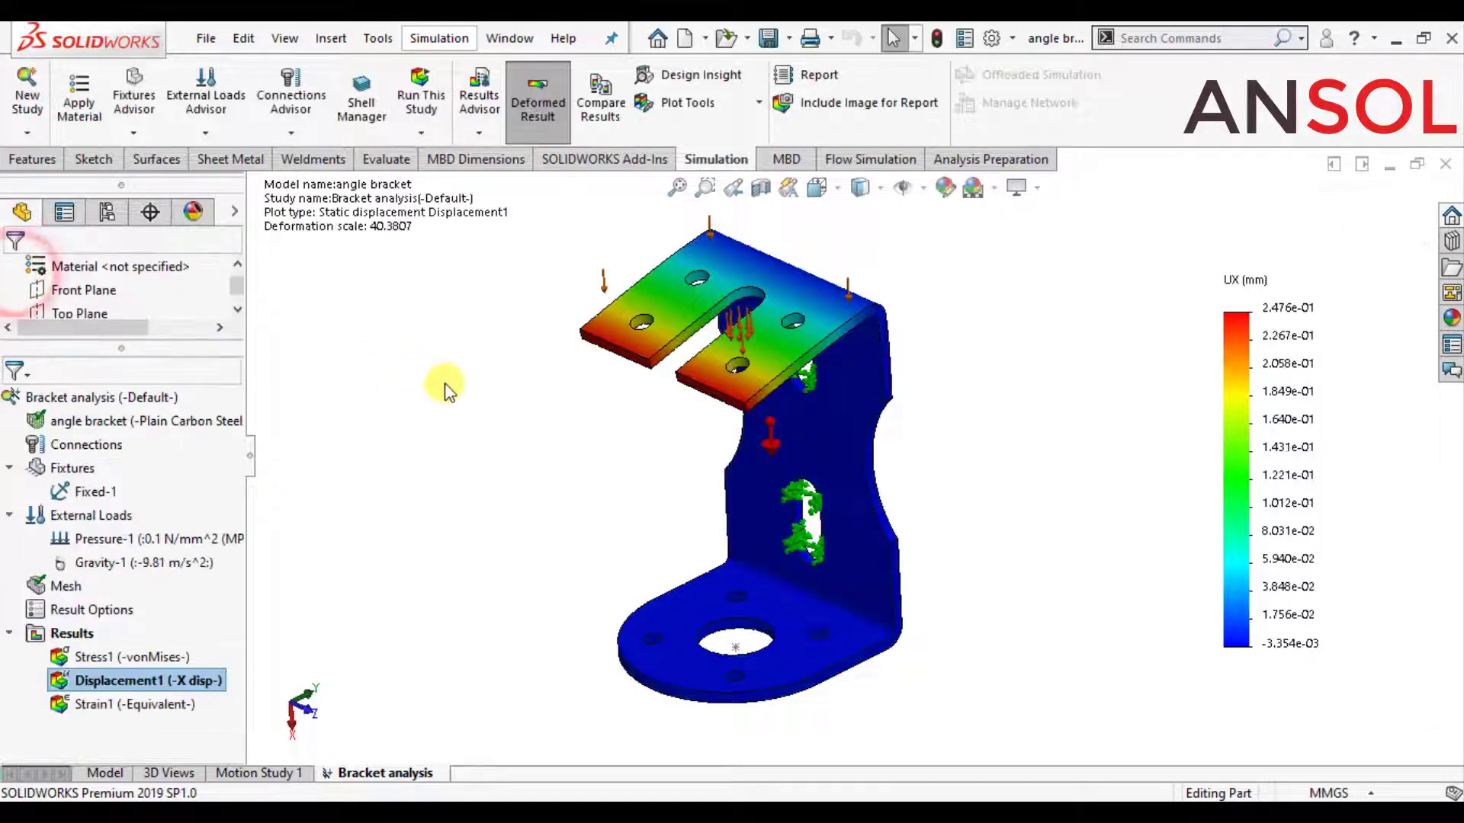
# Display the von Mises stress plot of the bracket.
pyautogui.click(128, 656)
pyautogui.click(454, 528)
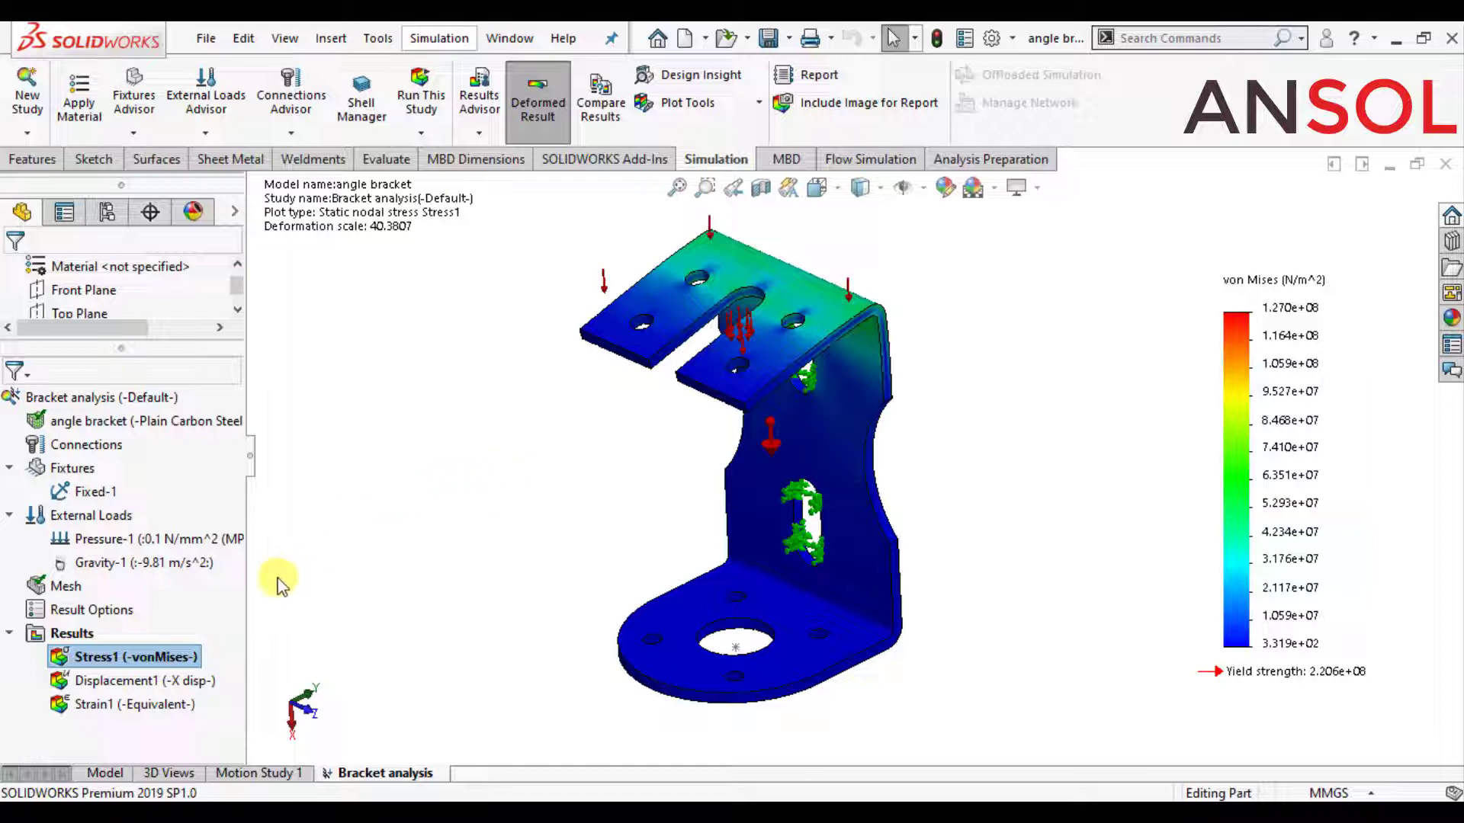
# Set the von Mises stress plot's unit to N/mm^2 (MPa).
pyautogui.rightClick(161, 660)
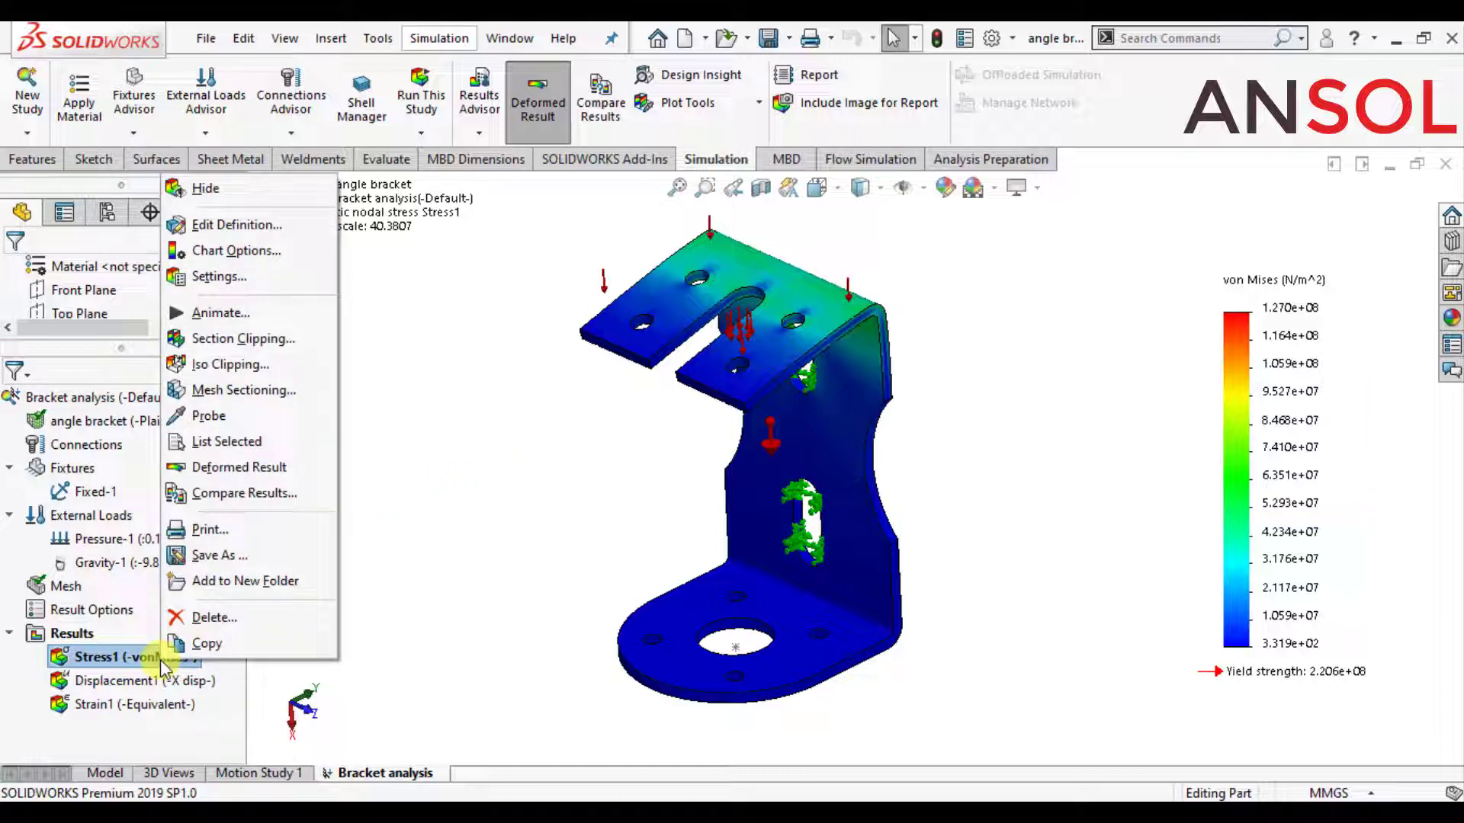
pyautogui.click(250, 228)
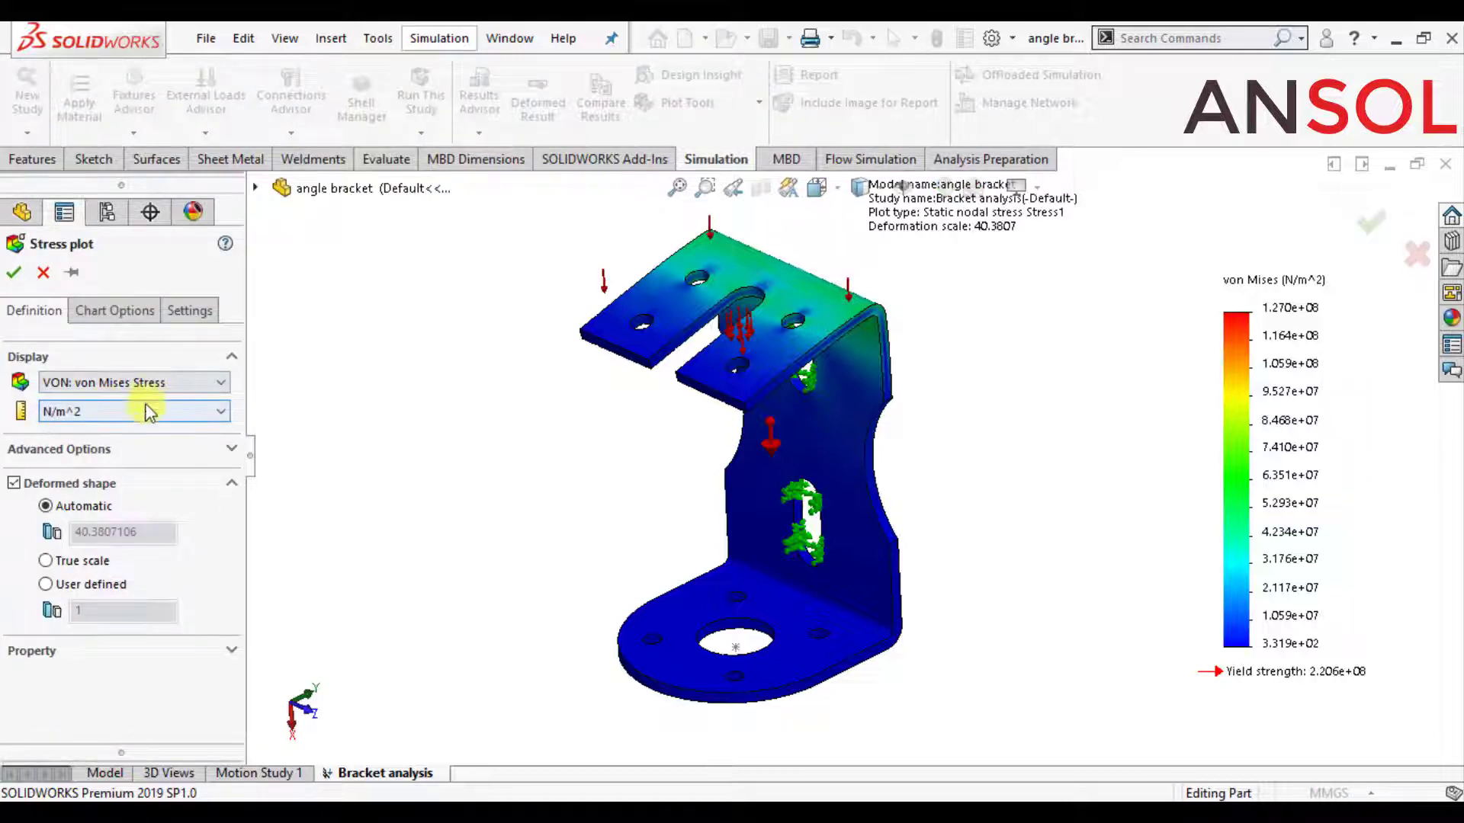
pyautogui.click(147, 412)
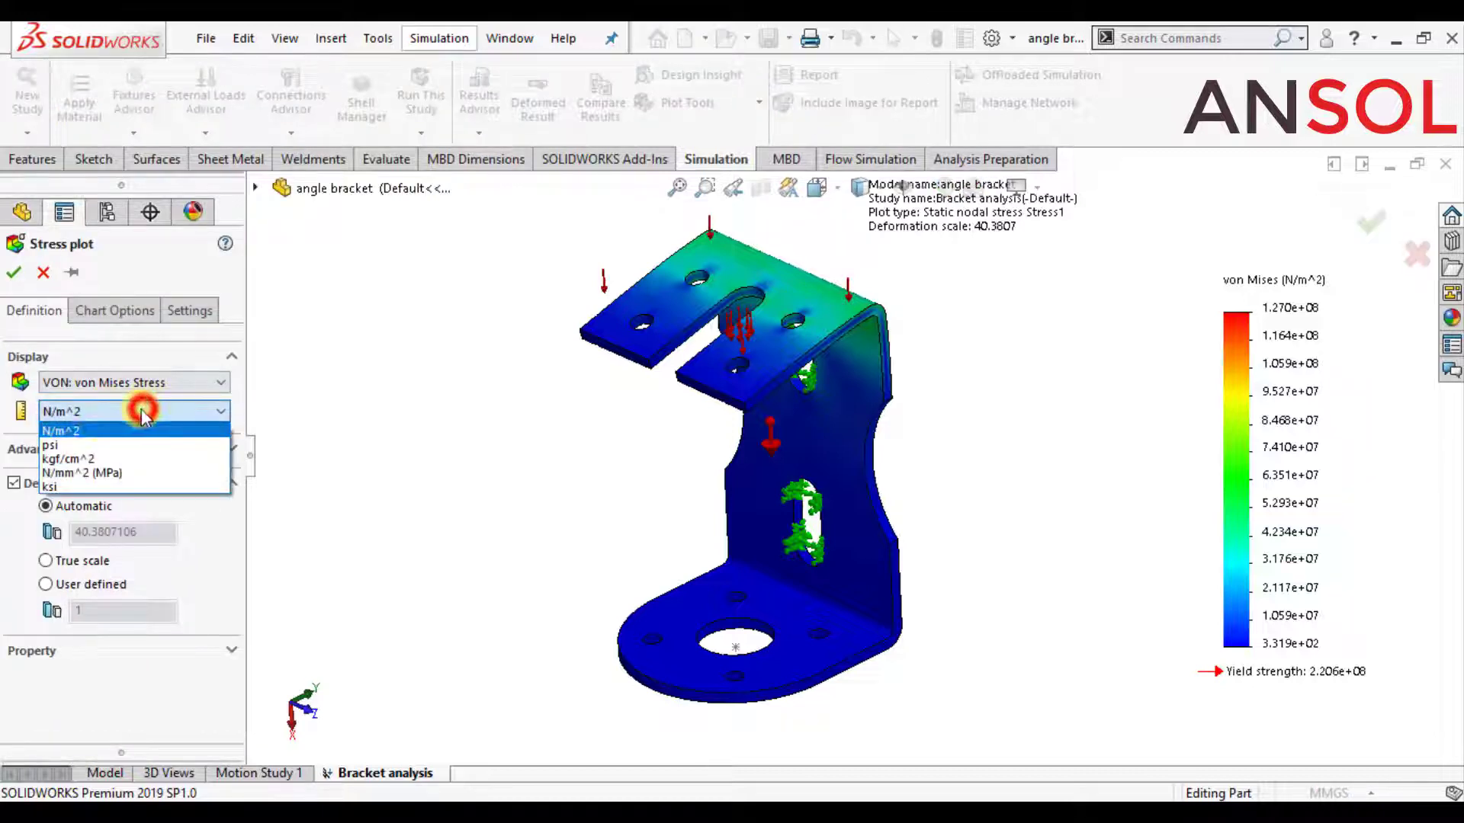
pyautogui.click(80, 474)
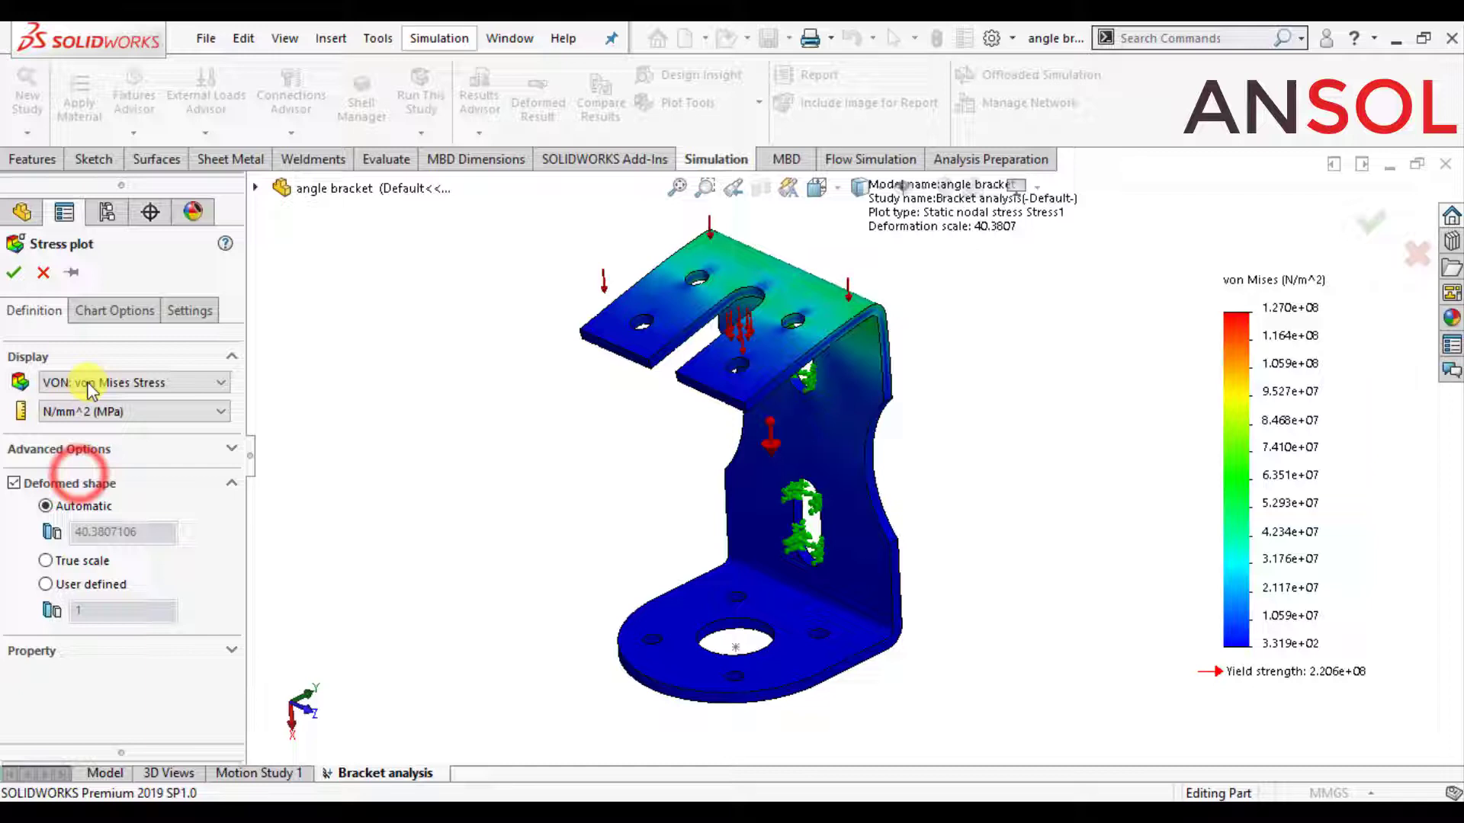
# Set the stress plot legend's number format to floating and apply the plot changes.
pyautogui.click(105, 316)
pyautogui.moveTo(236, 494); pyautogui.dragTo(228, 632)
pyautogui.click(124, 633)
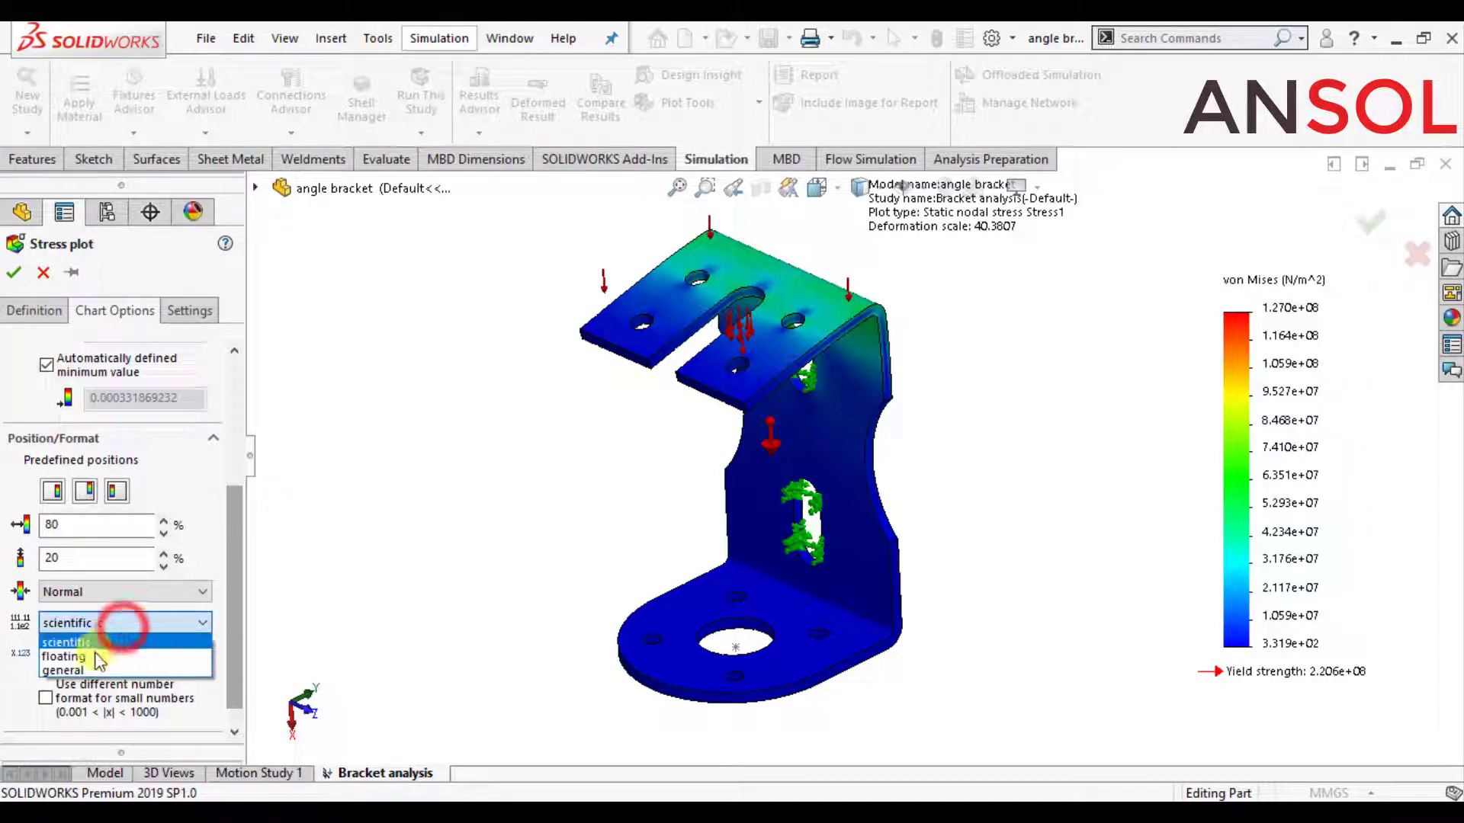
pyautogui.click(92, 654)
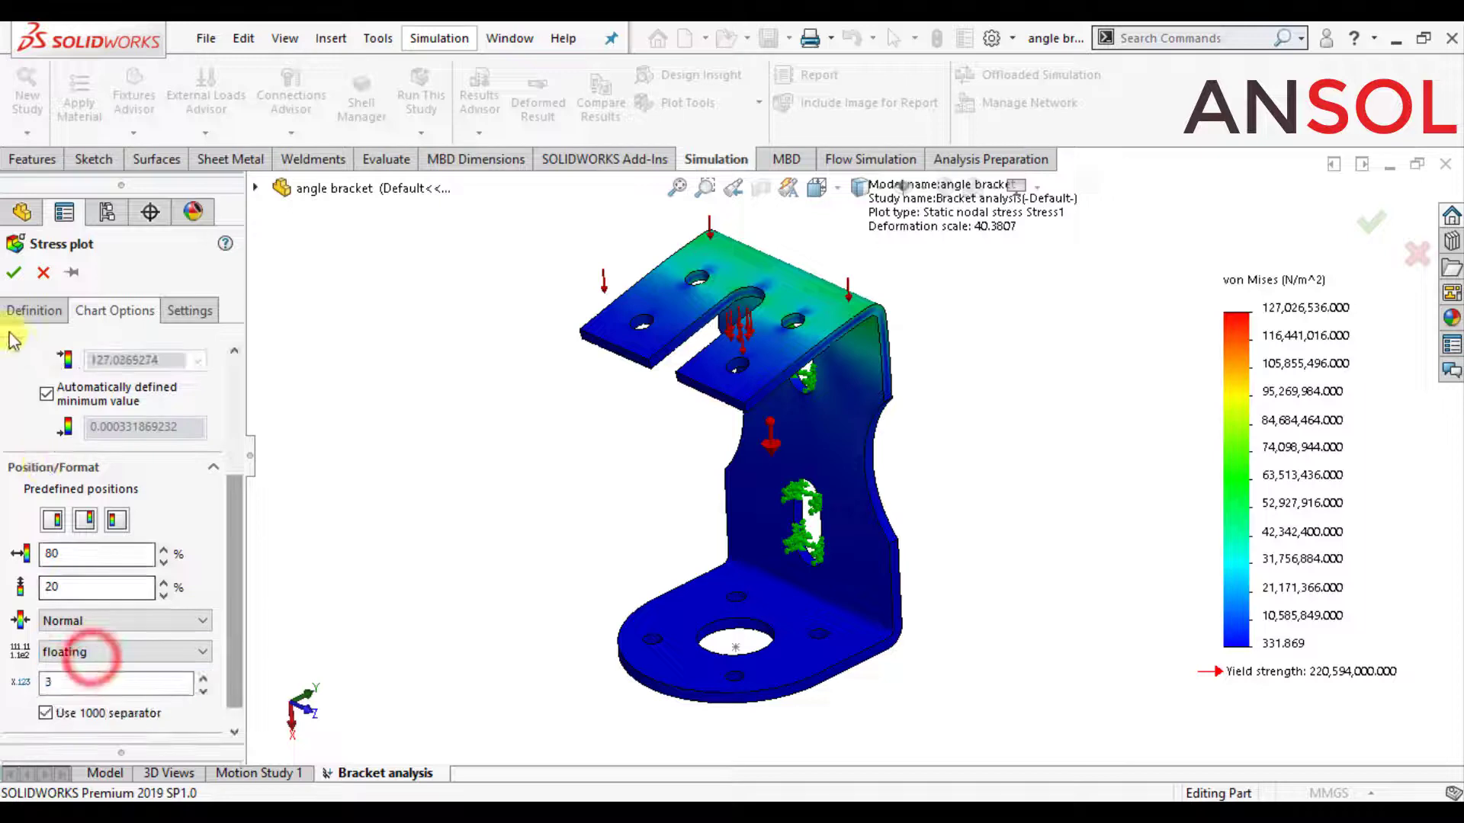
pyautogui.click(15, 273)
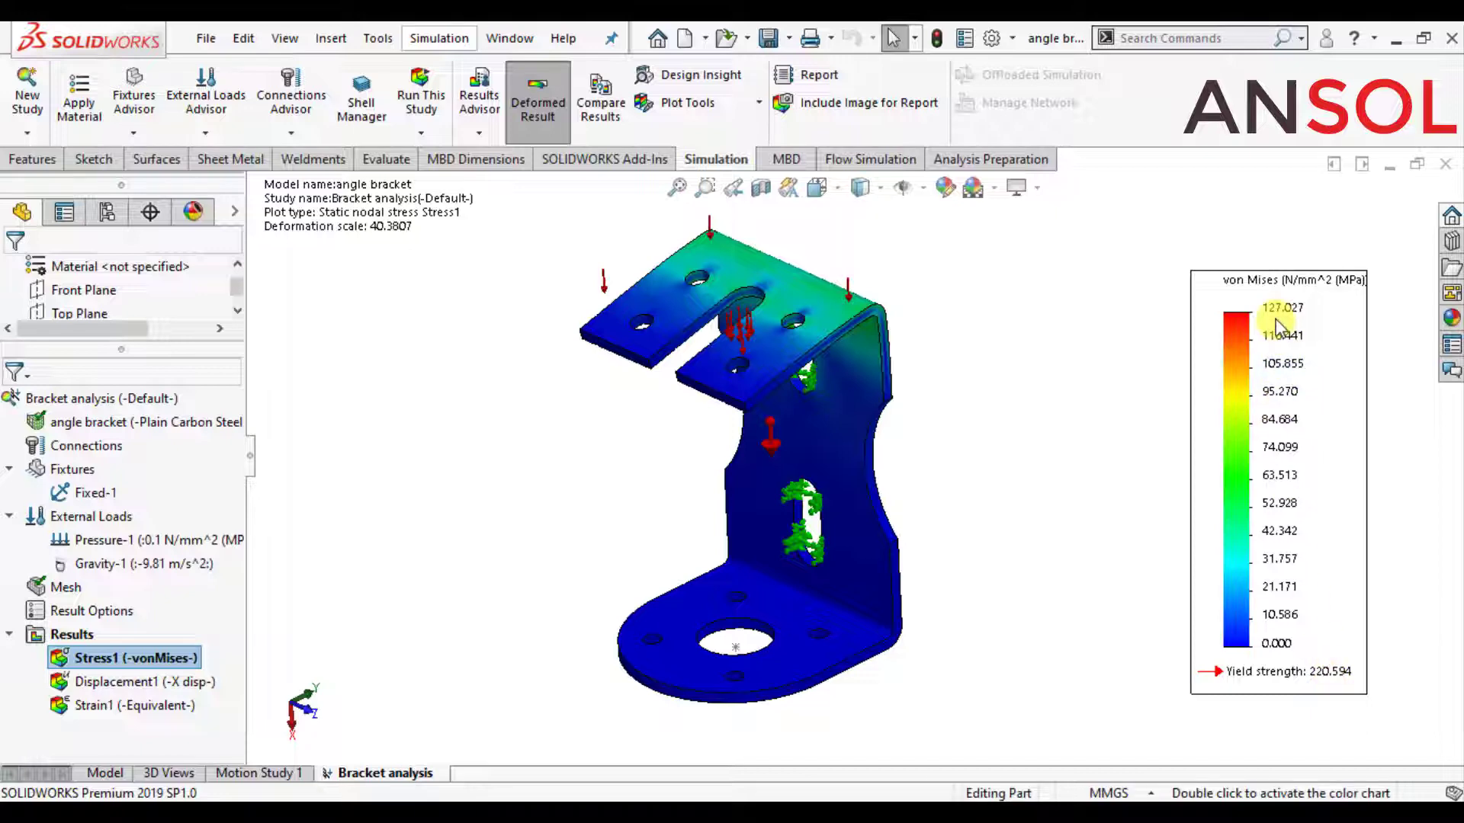
# Show the maximum annotation on the von Mises stress plot and move its label clear of the bracket.
pyautogui.moveTo(976, 340); pyautogui.dragTo(945, 416, button='middle')
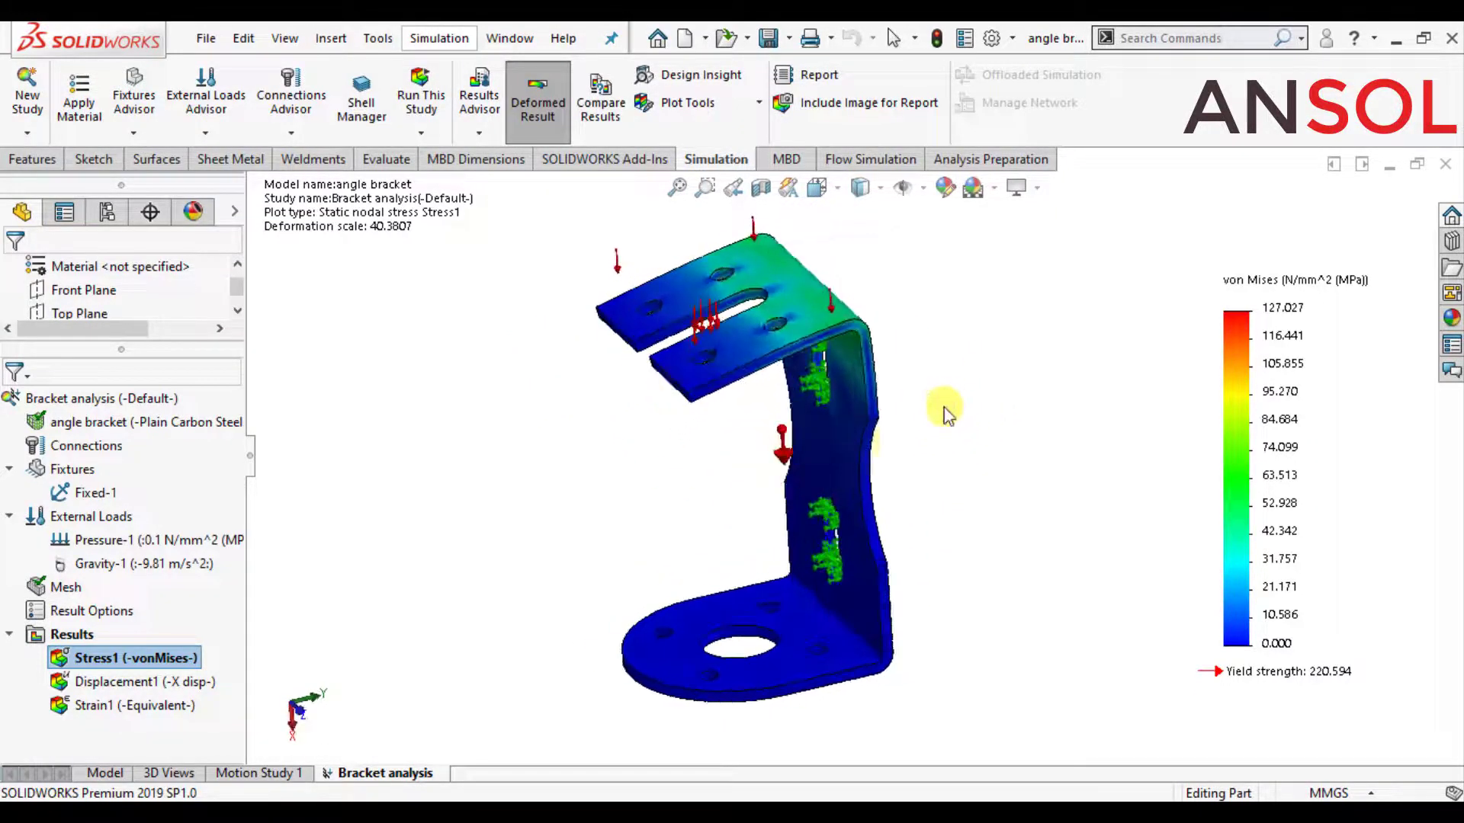
pyautogui.rightClick(147, 671)
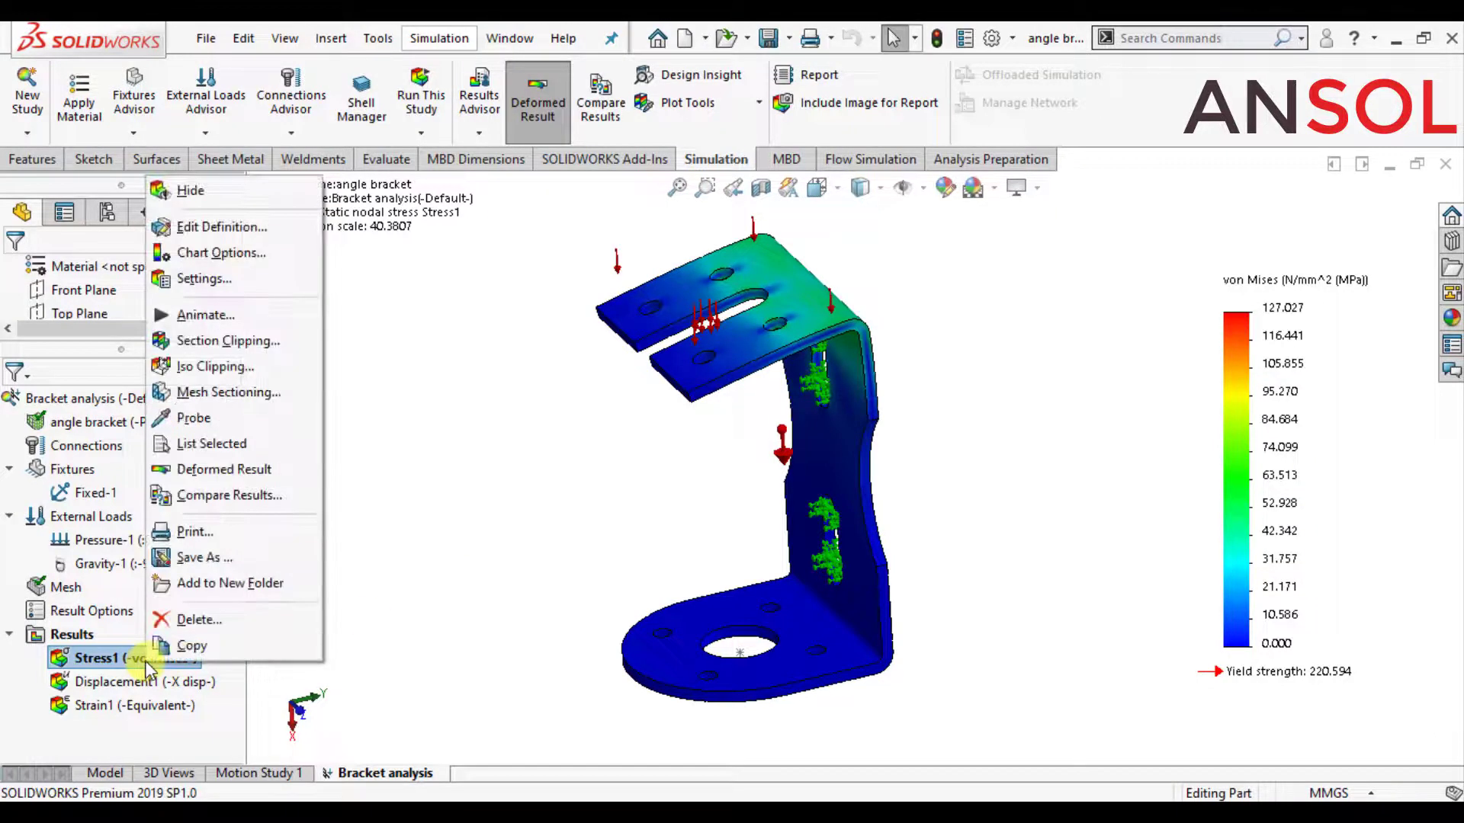
pyautogui.click(221, 225)
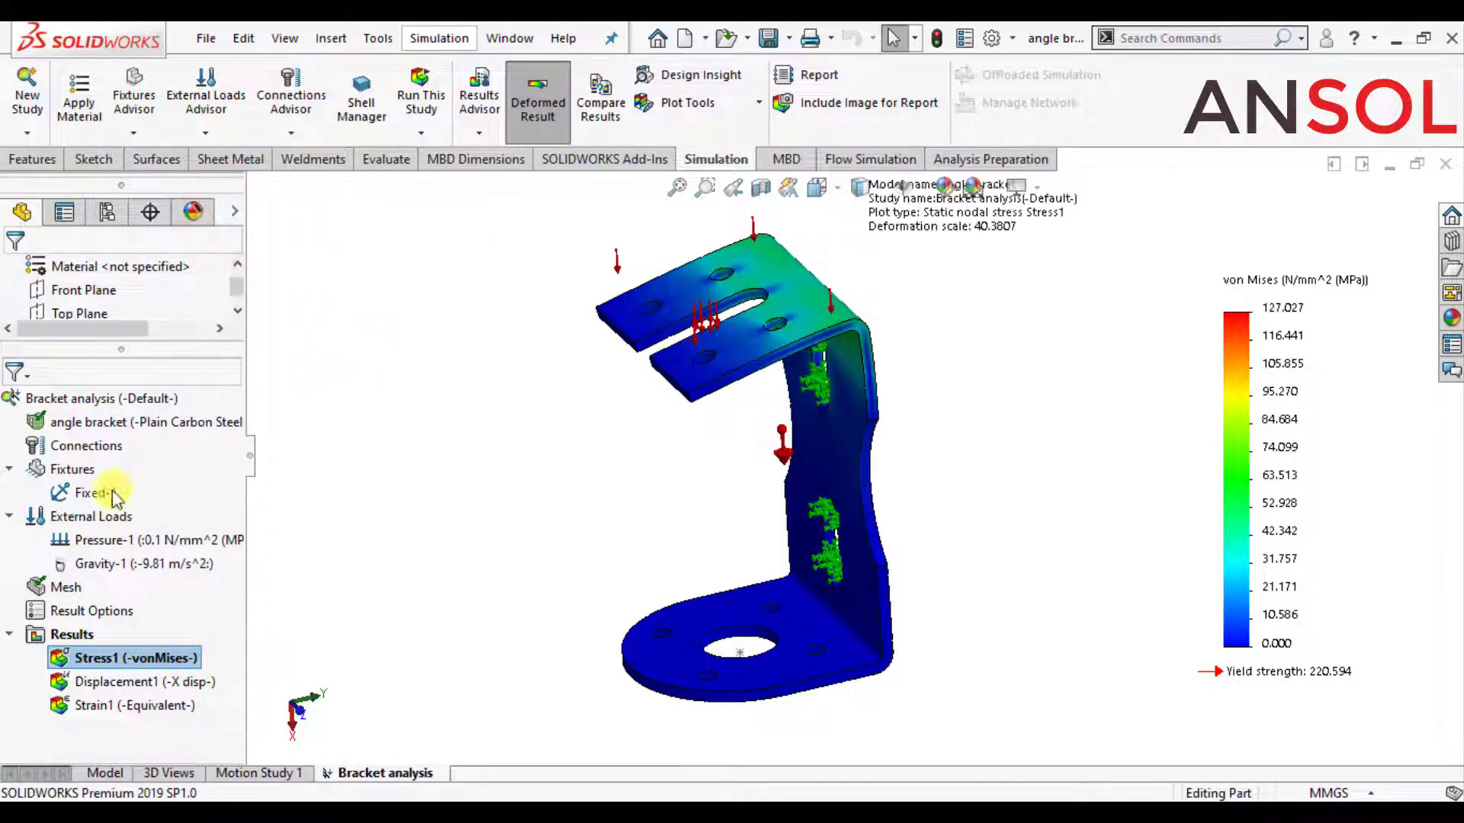
pyautogui.click(110, 320)
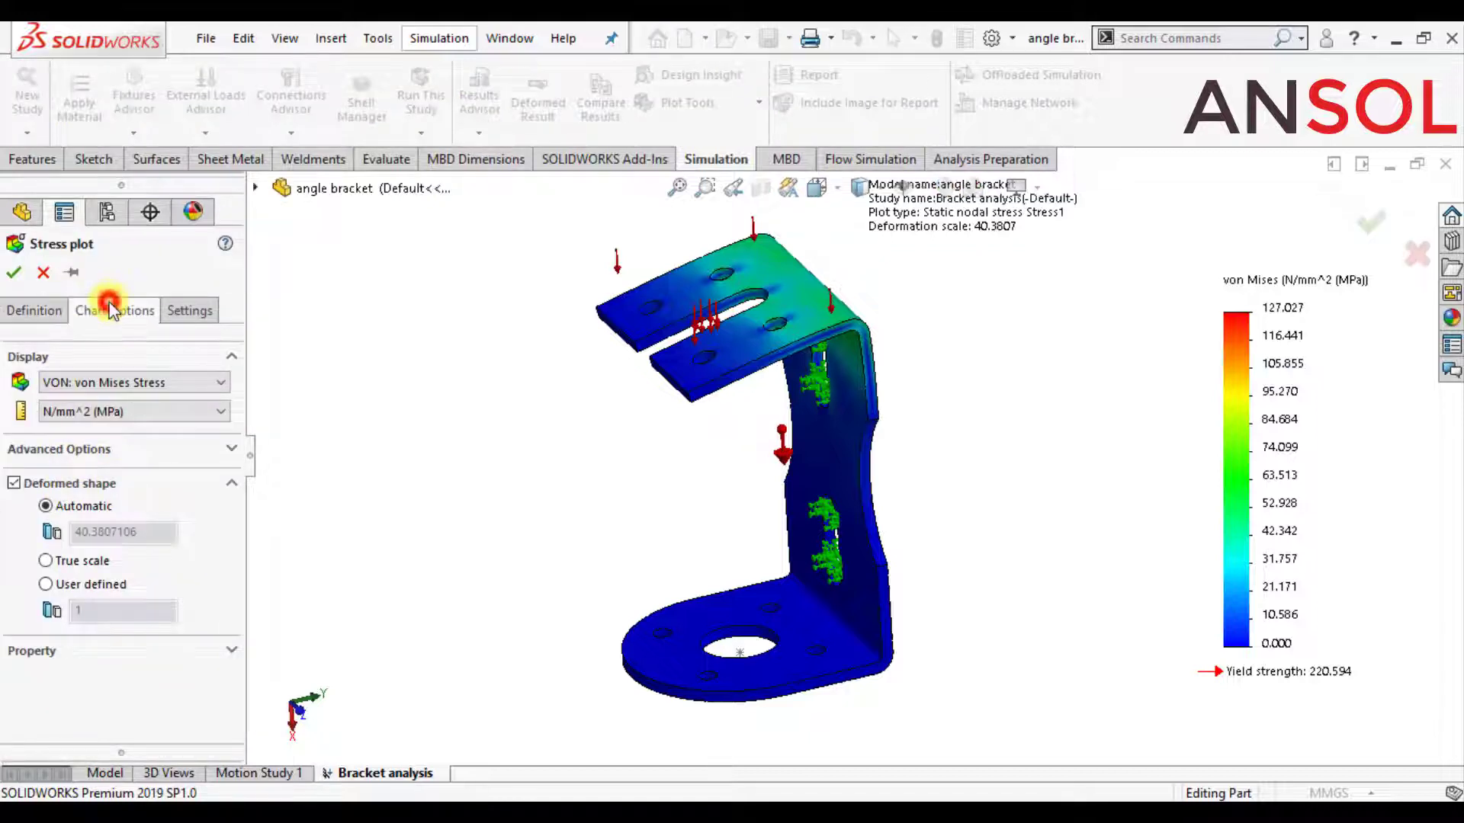
pyautogui.click(47, 406)
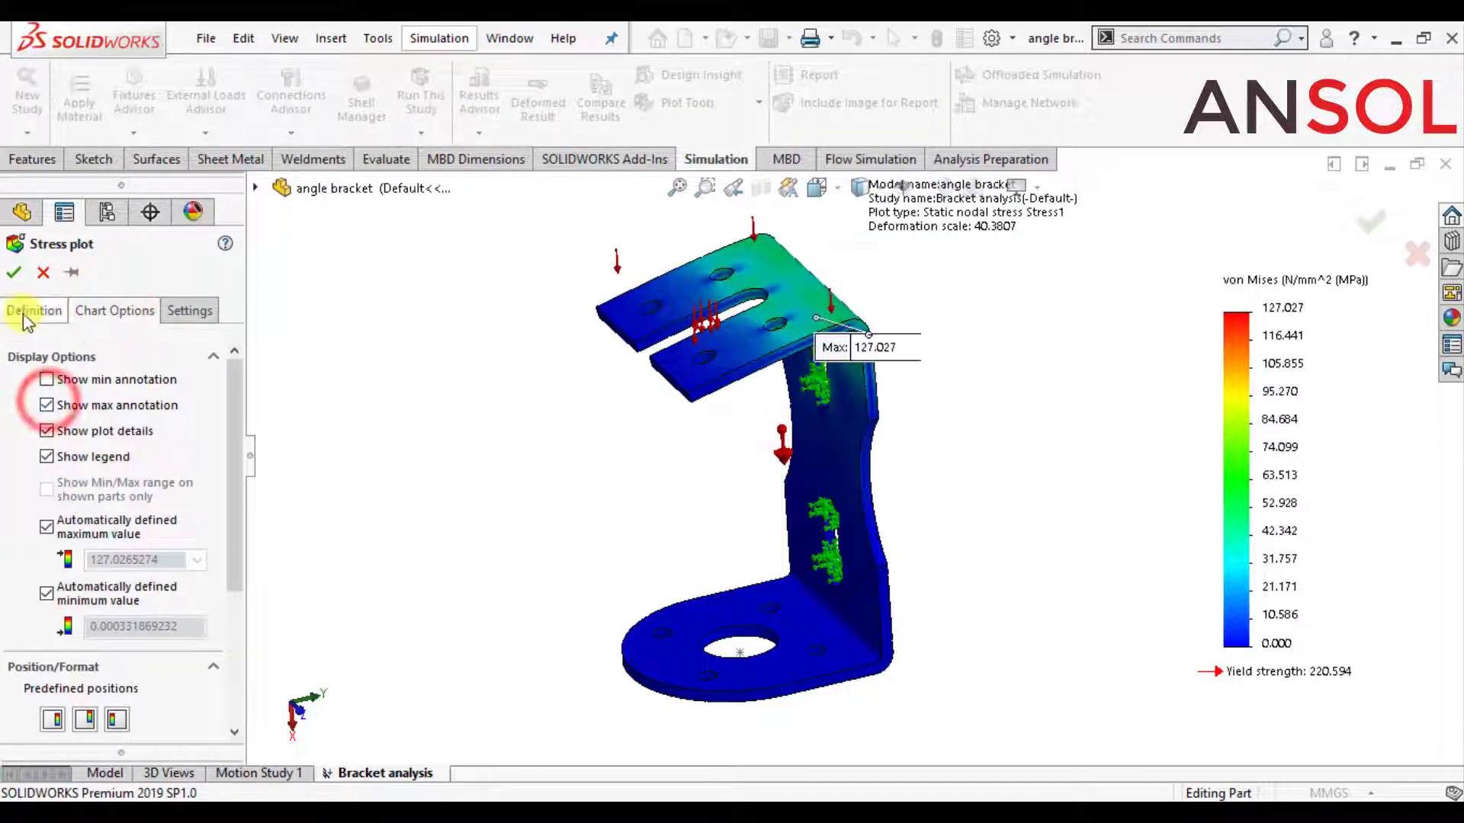
pyautogui.click(14, 273)
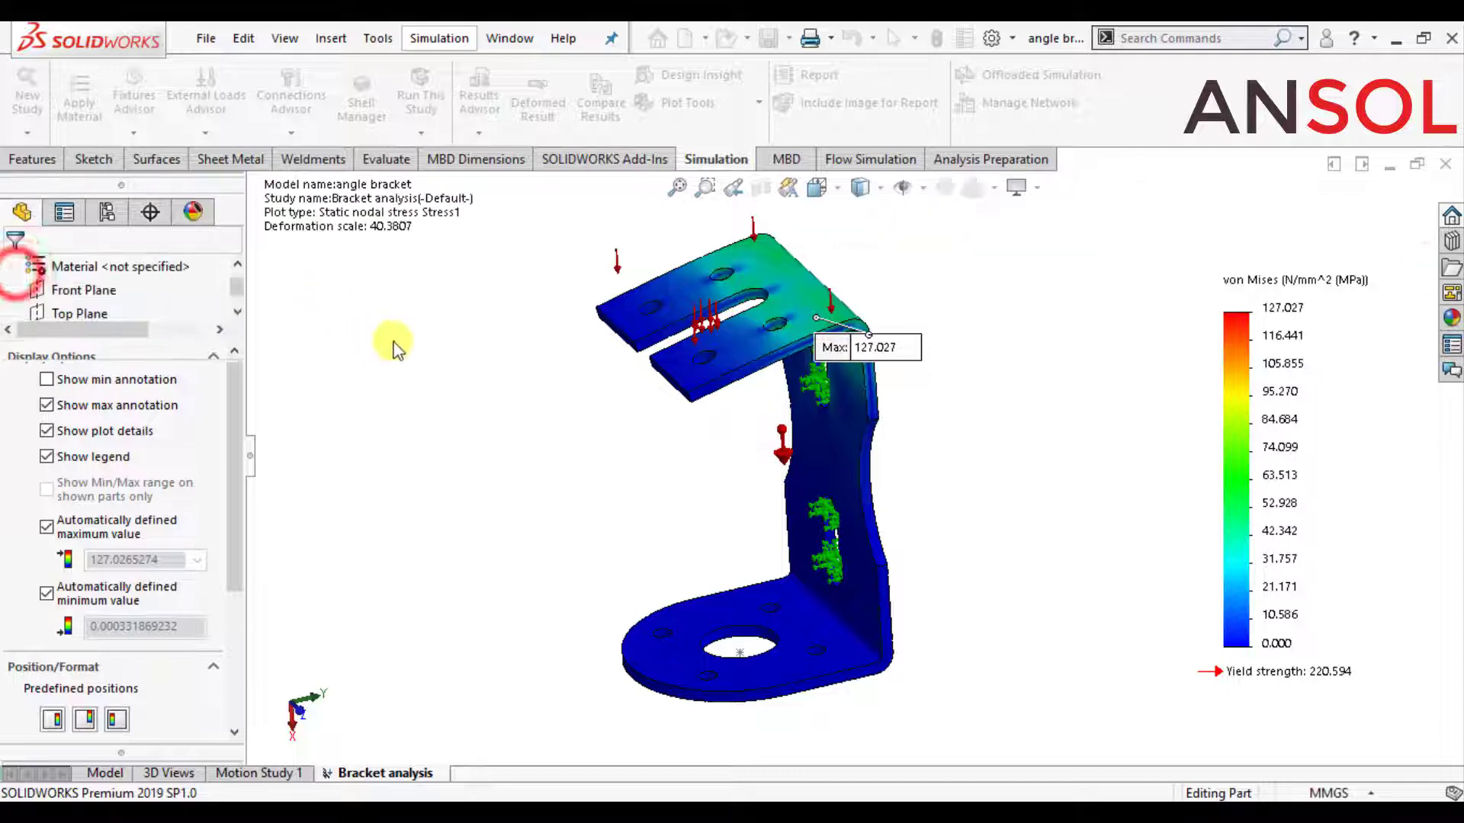
pyautogui.moveTo(888, 349); pyautogui.dragTo(945, 265)
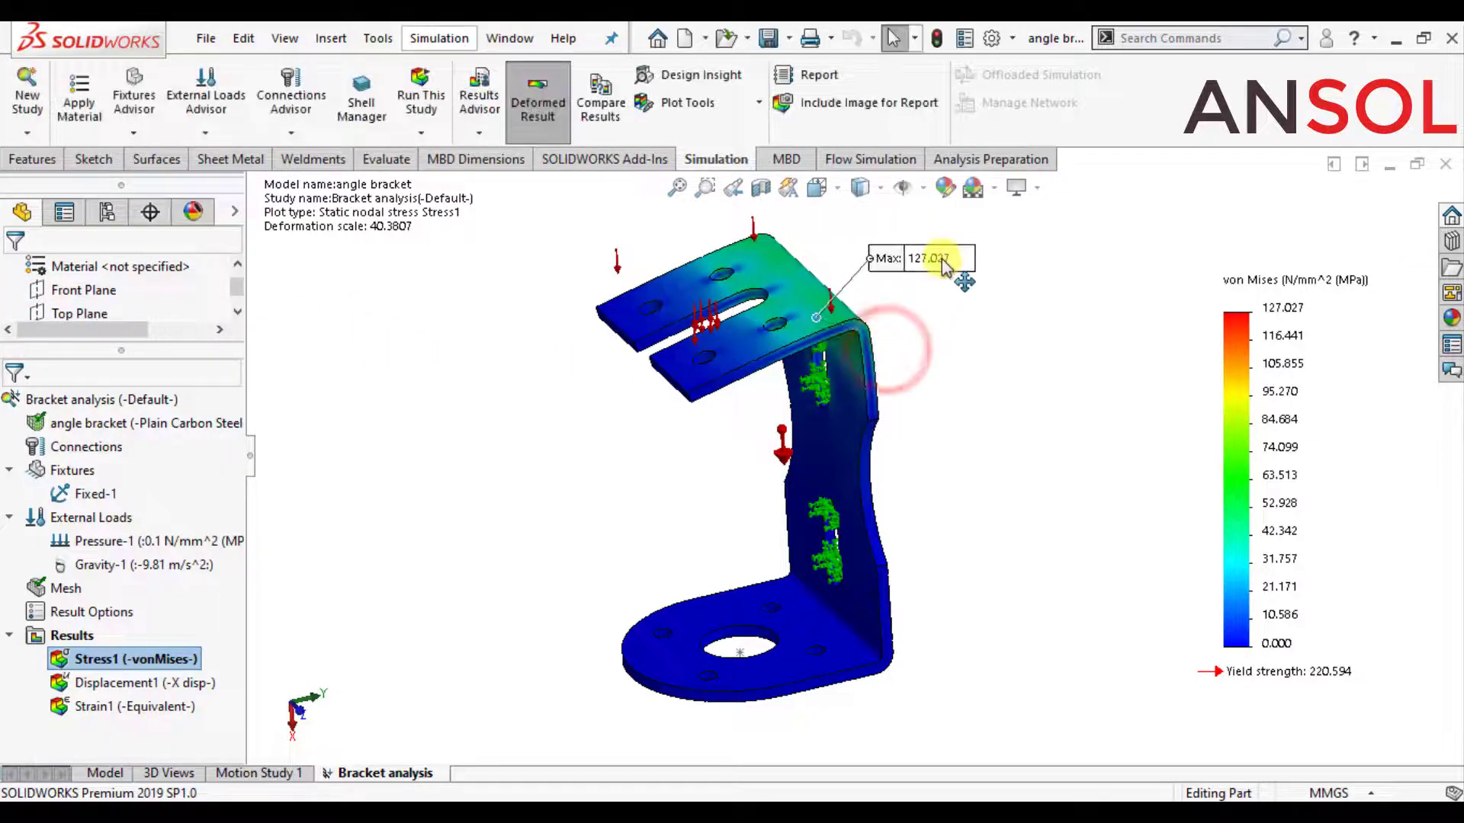
# Create a factor of safety plot for all bodies using the Max von Mises Stress criterion.
pyautogui.moveTo(977, 411); pyautogui.dragTo(1013, 460, button='middle')
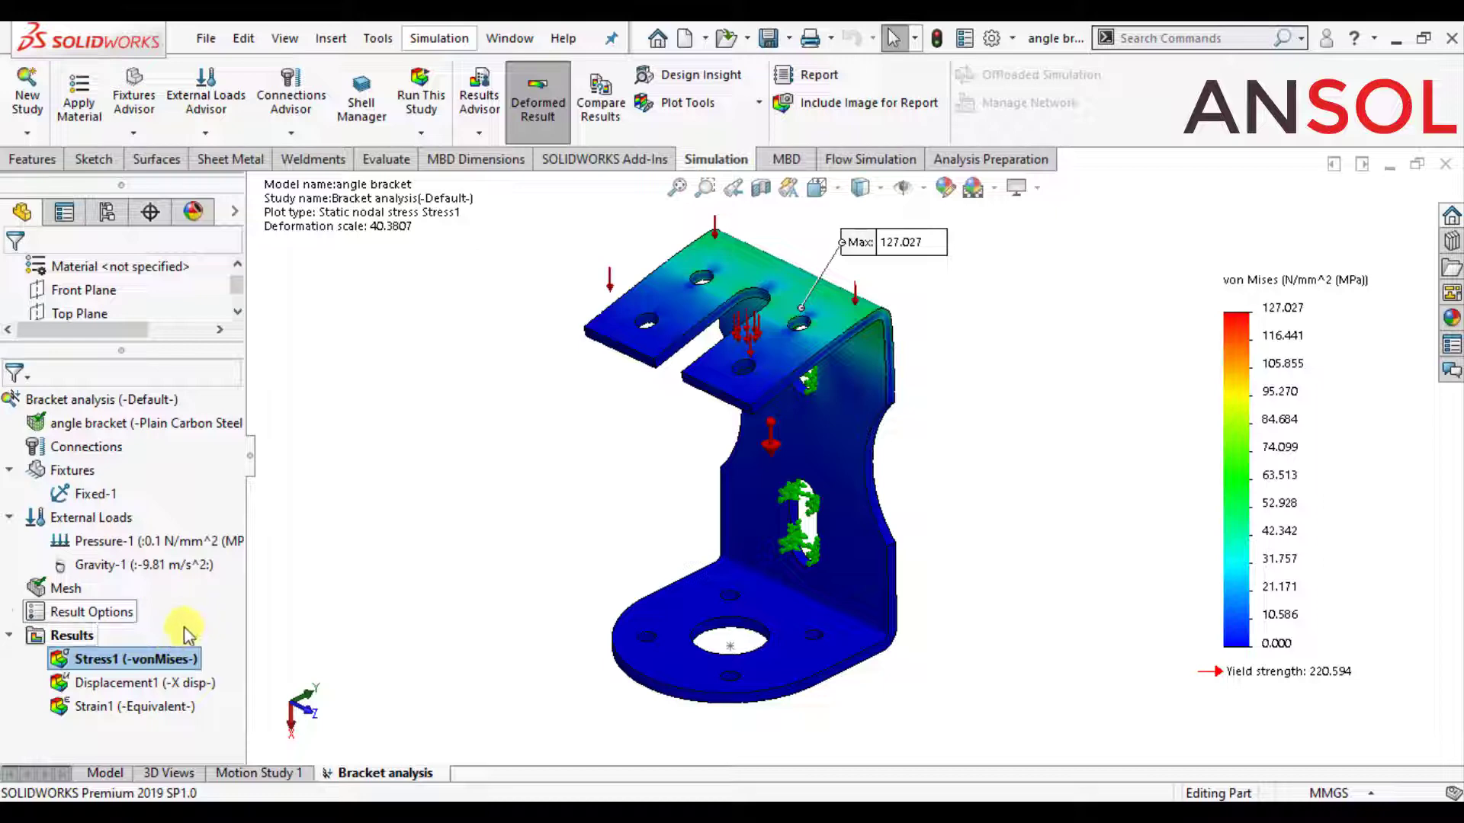
pyautogui.rightClick(74, 637)
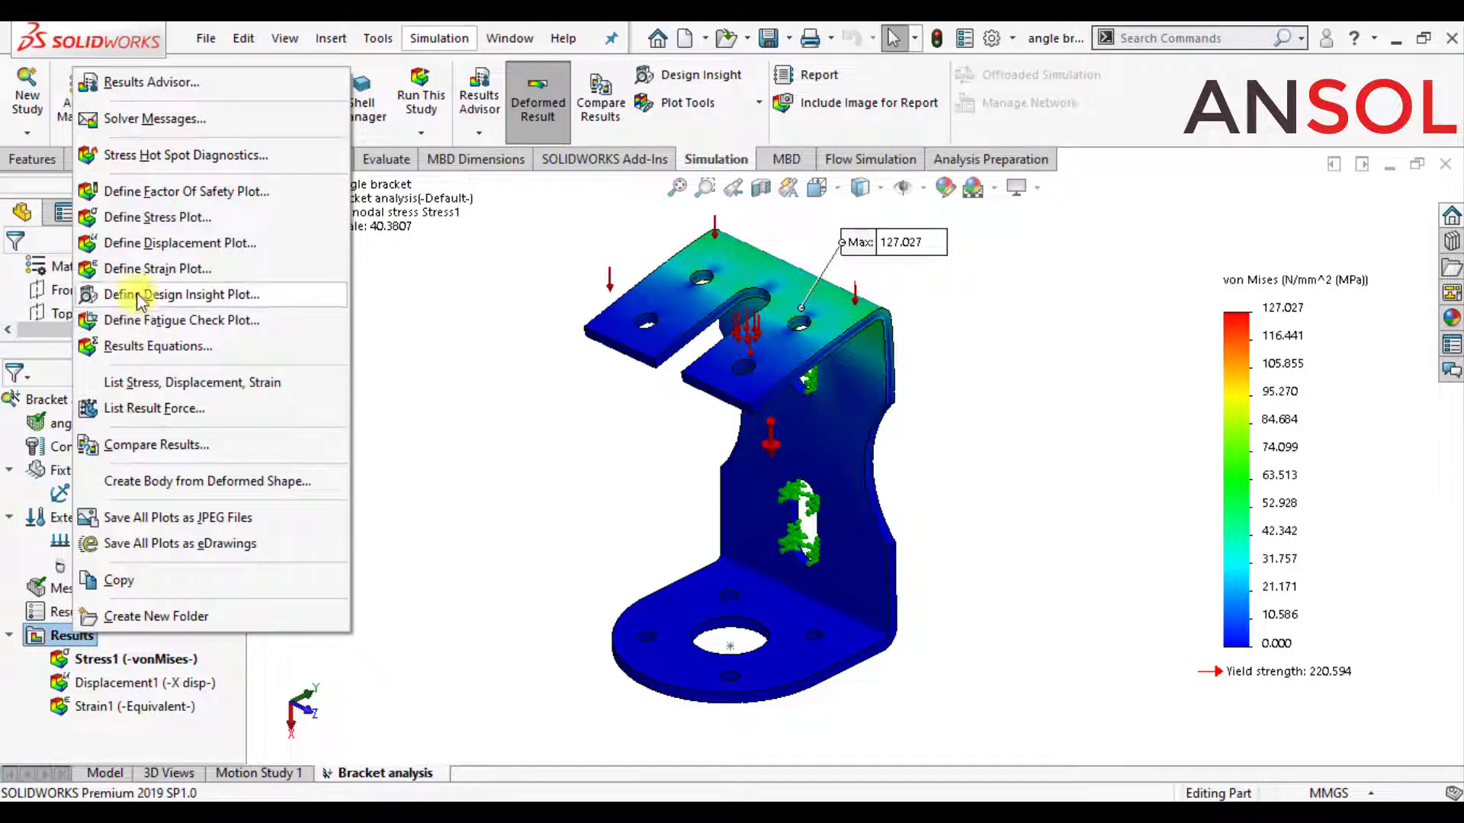
pyautogui.click(170, 191)
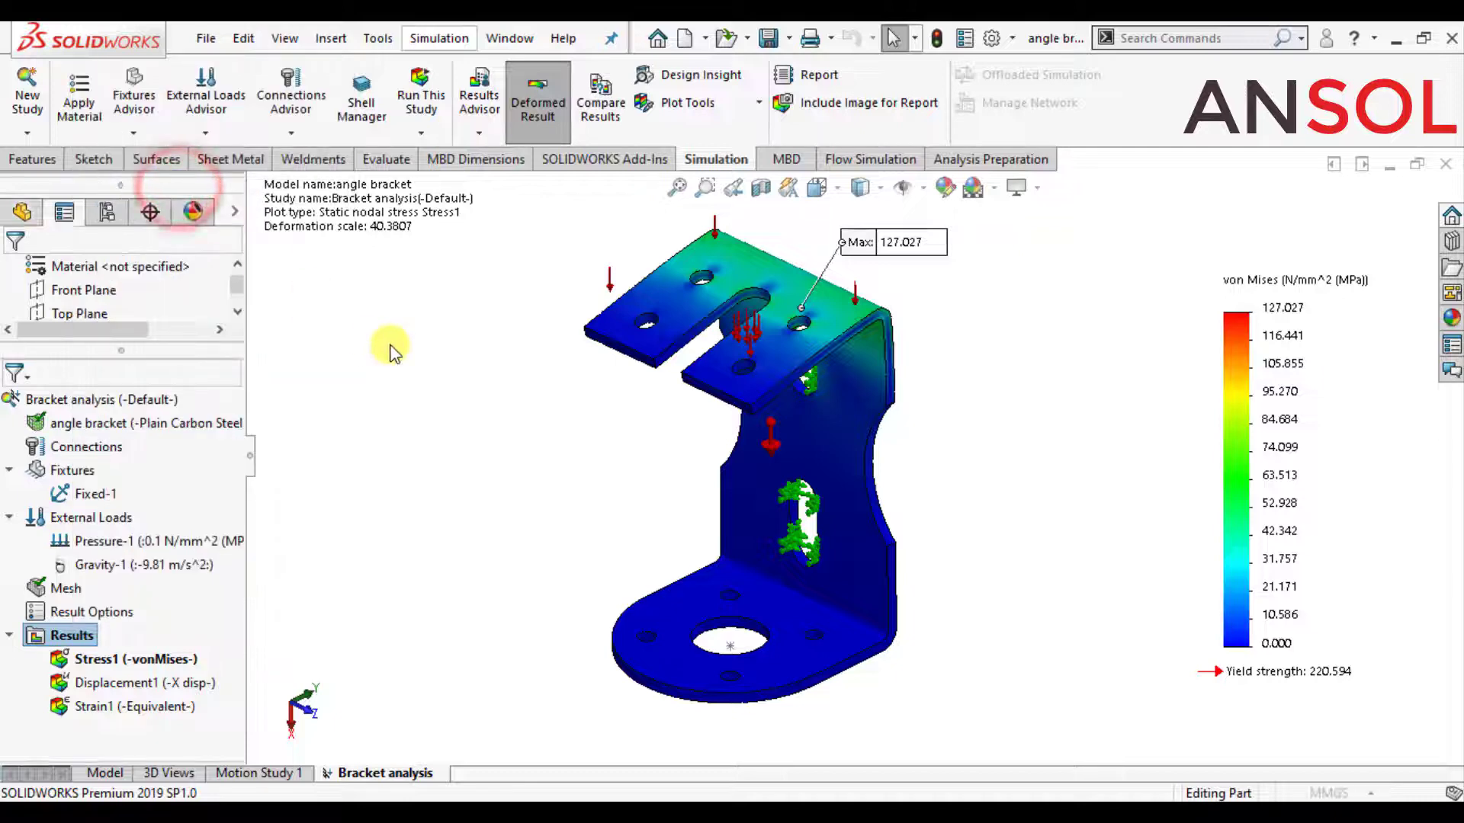
pyautogui.click(121, 465)
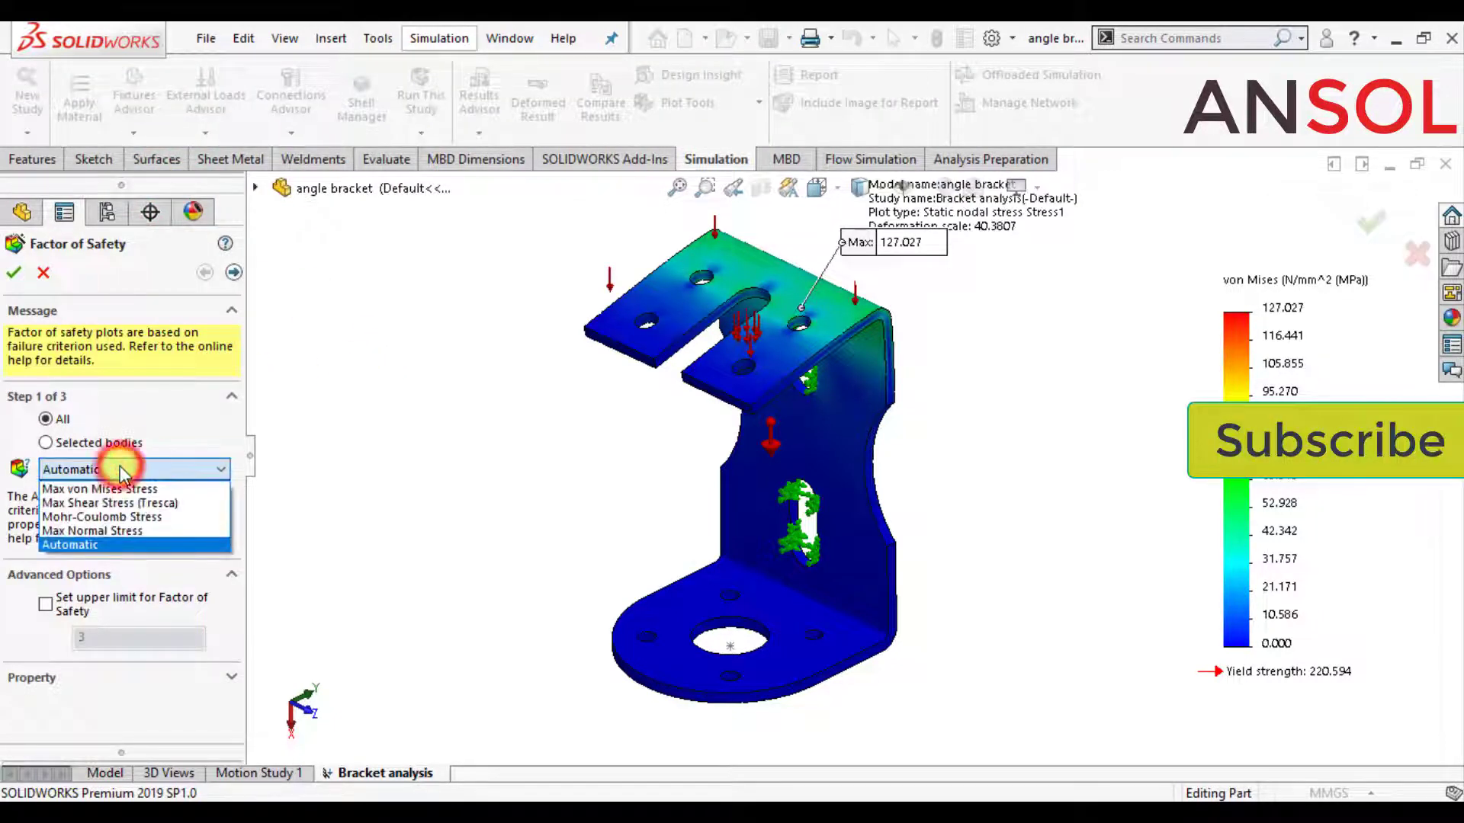
pyautogui.click(120, 488)
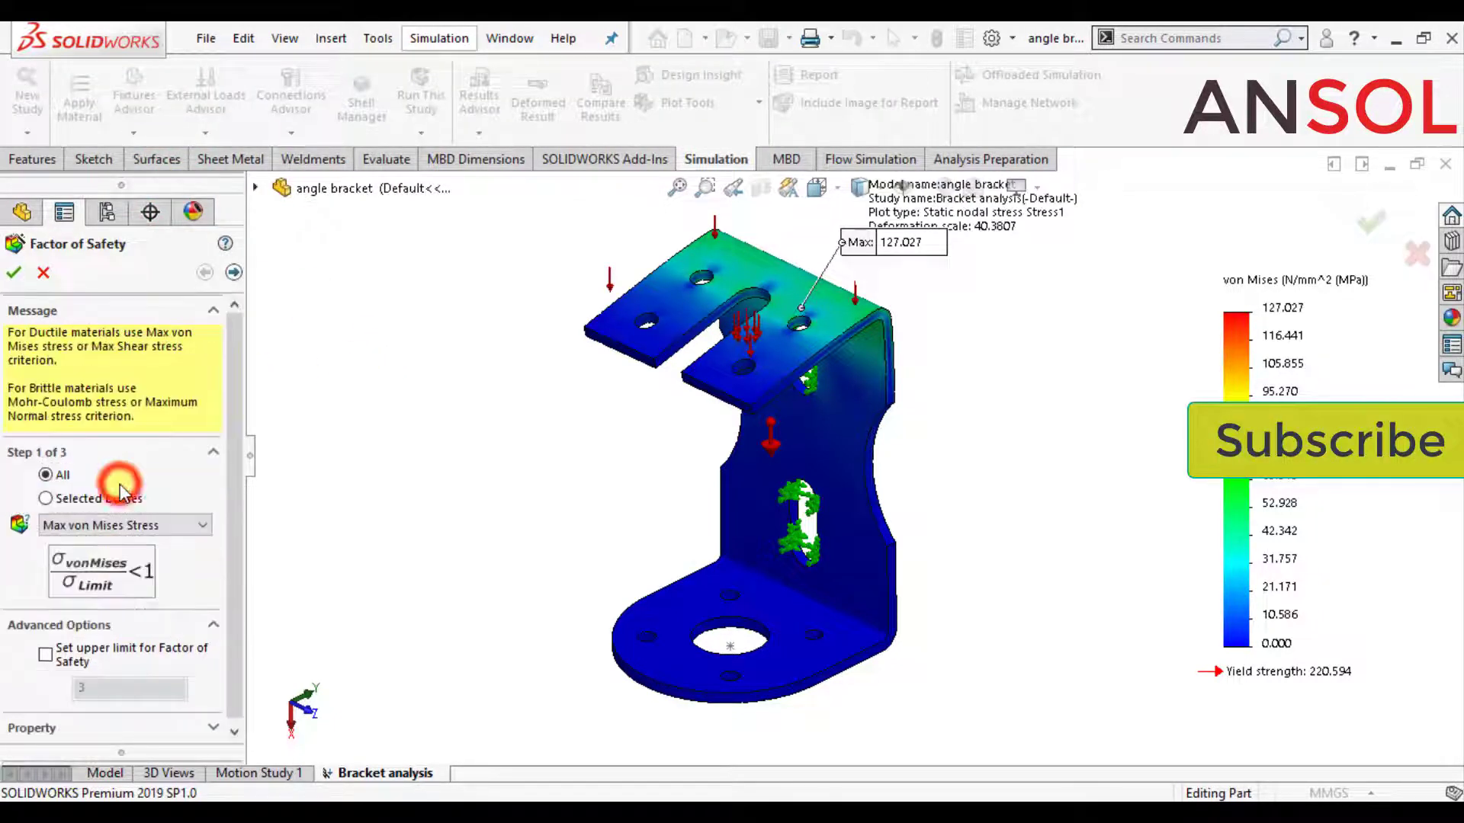
pyautogui.click(13, 274)
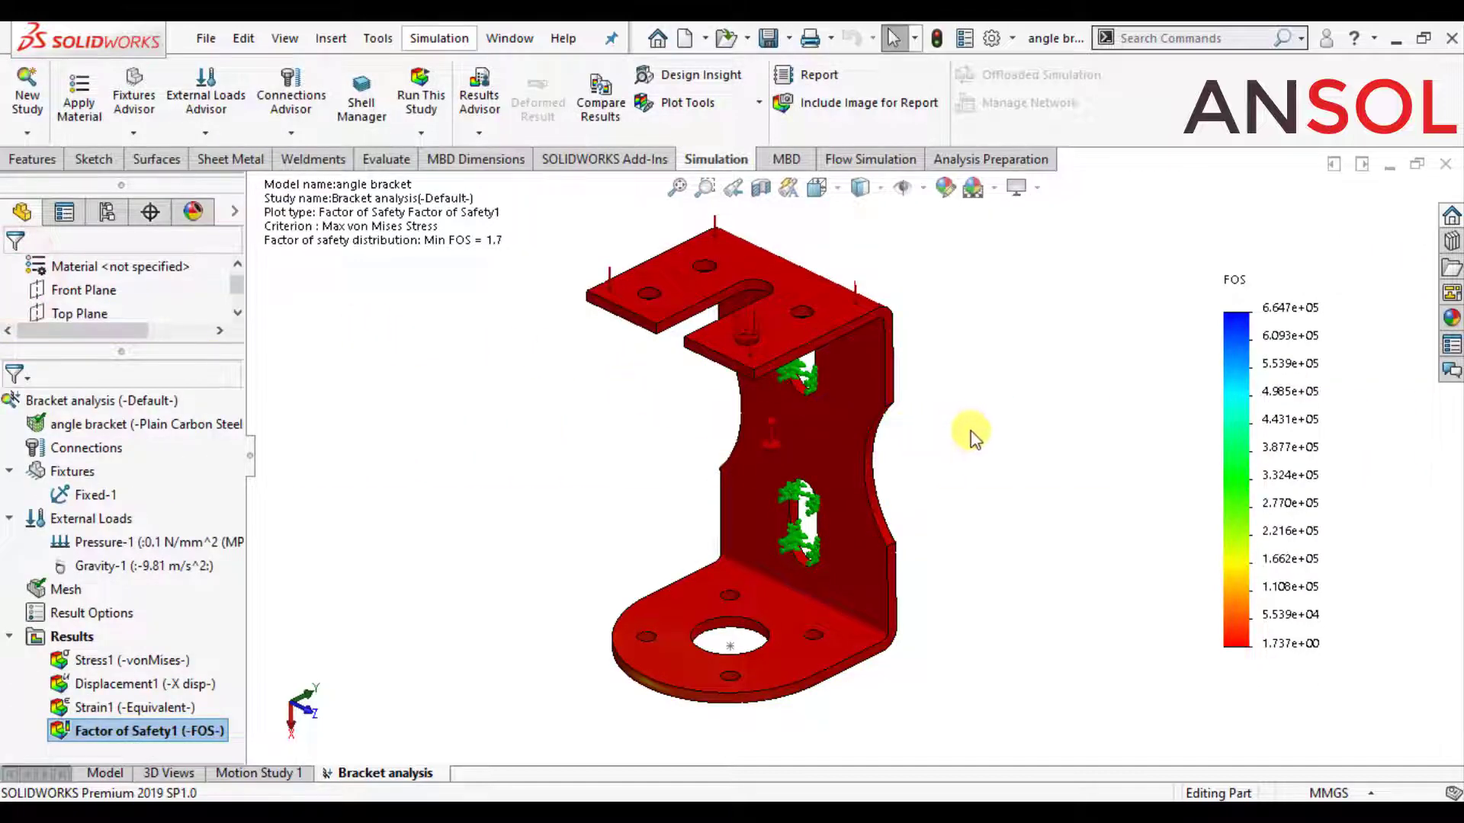
# Change the bracket's study material to the favorite 1060 Alloy and rerun the analysis.
pyautogui.moveTo(935, 443); pyautogui.dragTo(973, 460, button='middle')
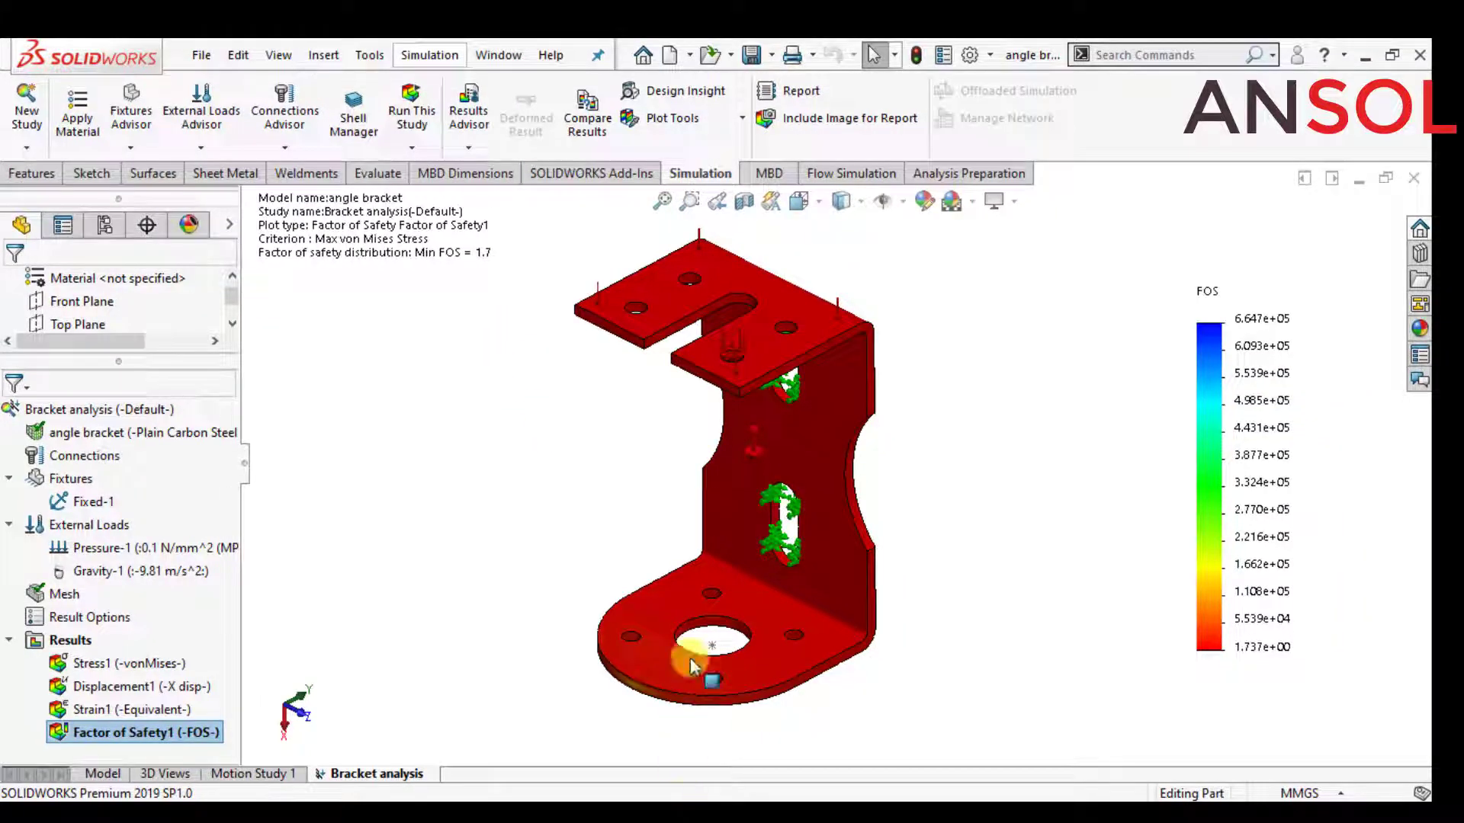
pyautogui.moveTo(979, 456); pyautogui.dragTo(945, 467, button='middle')
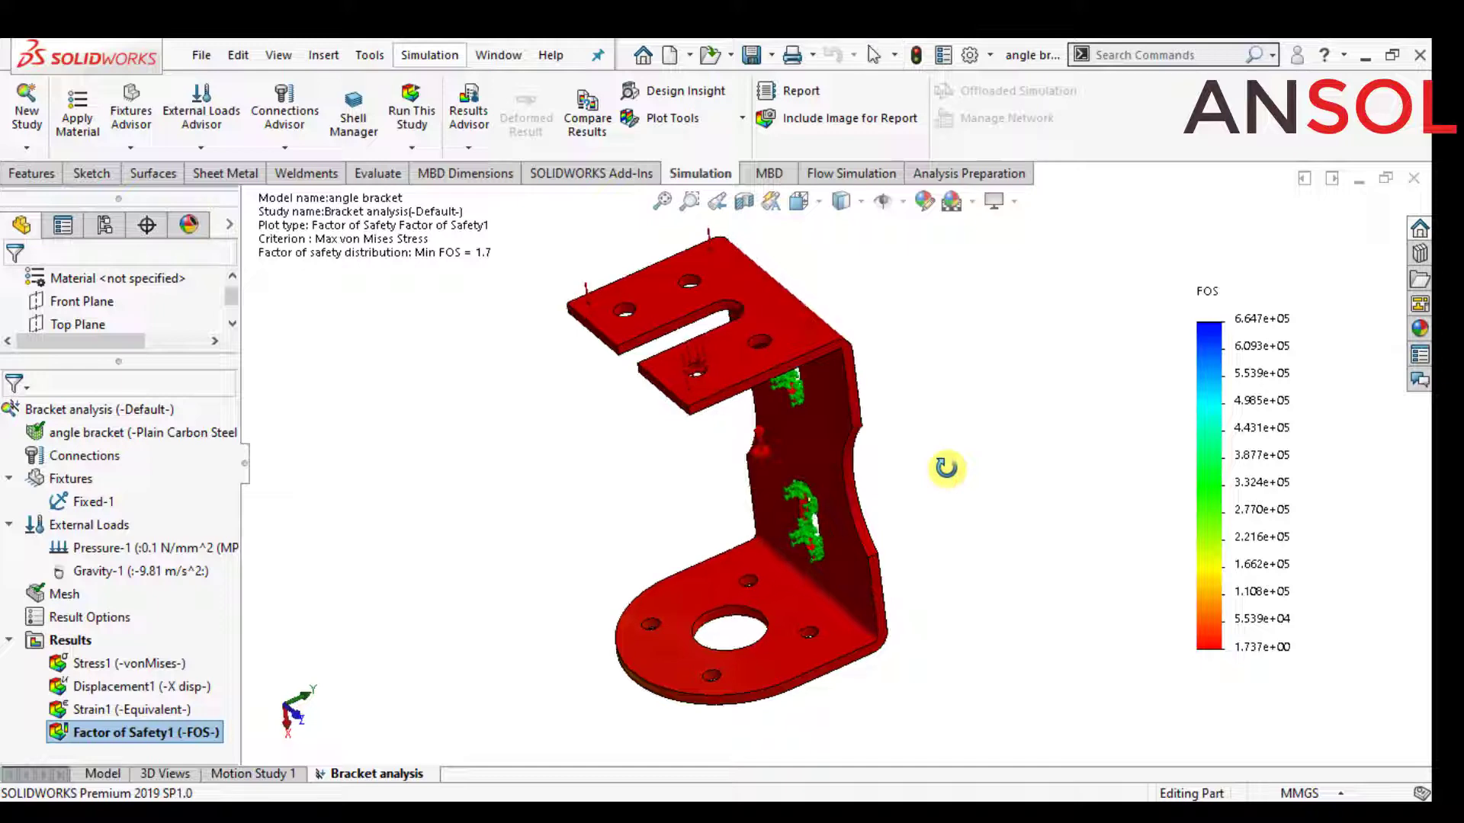
pyautogui.rightClick(153, 435)
pyautogui.moveTo(290, 412)
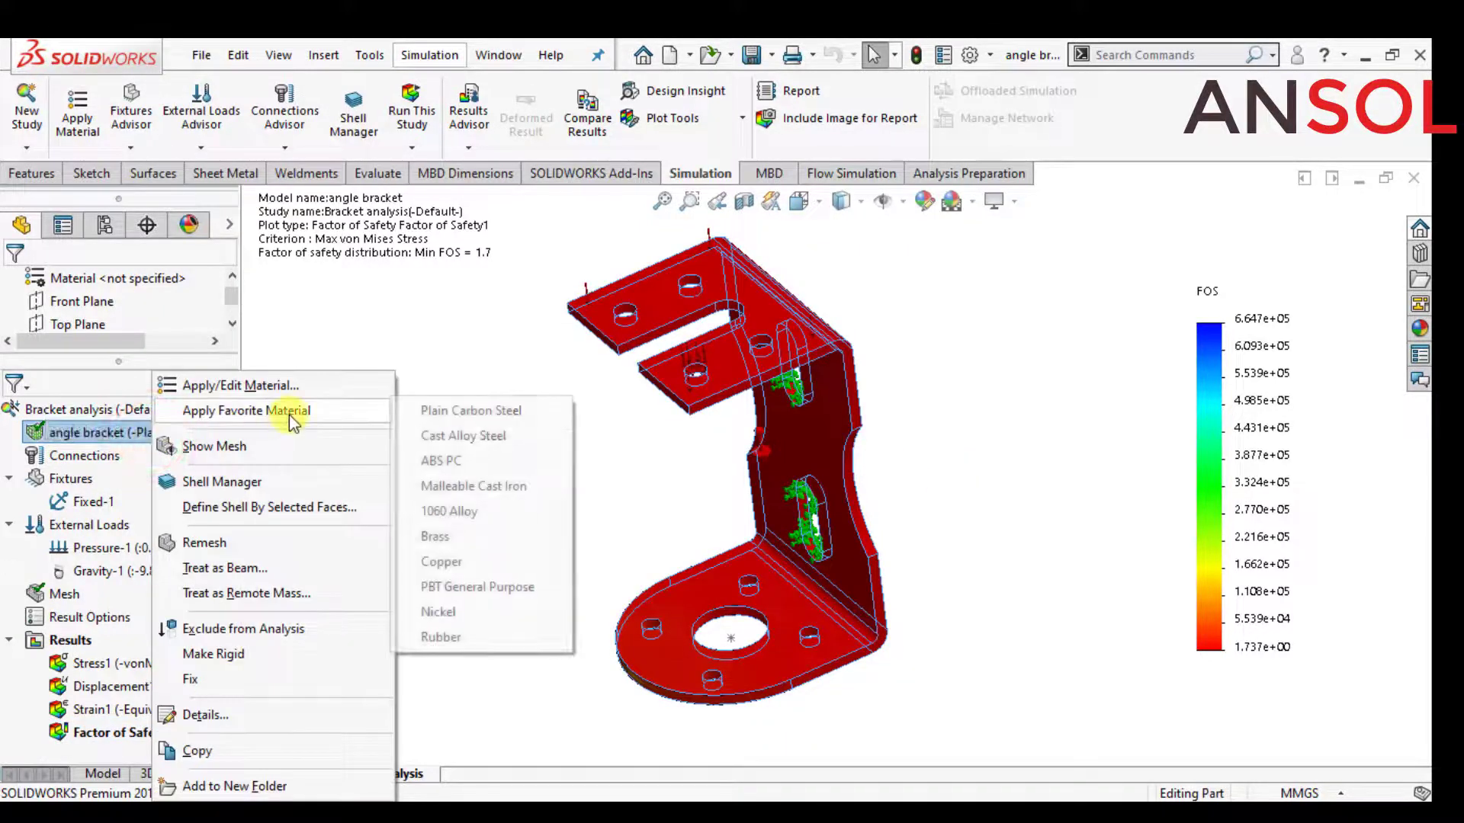
pyautogui.click(450, 511)
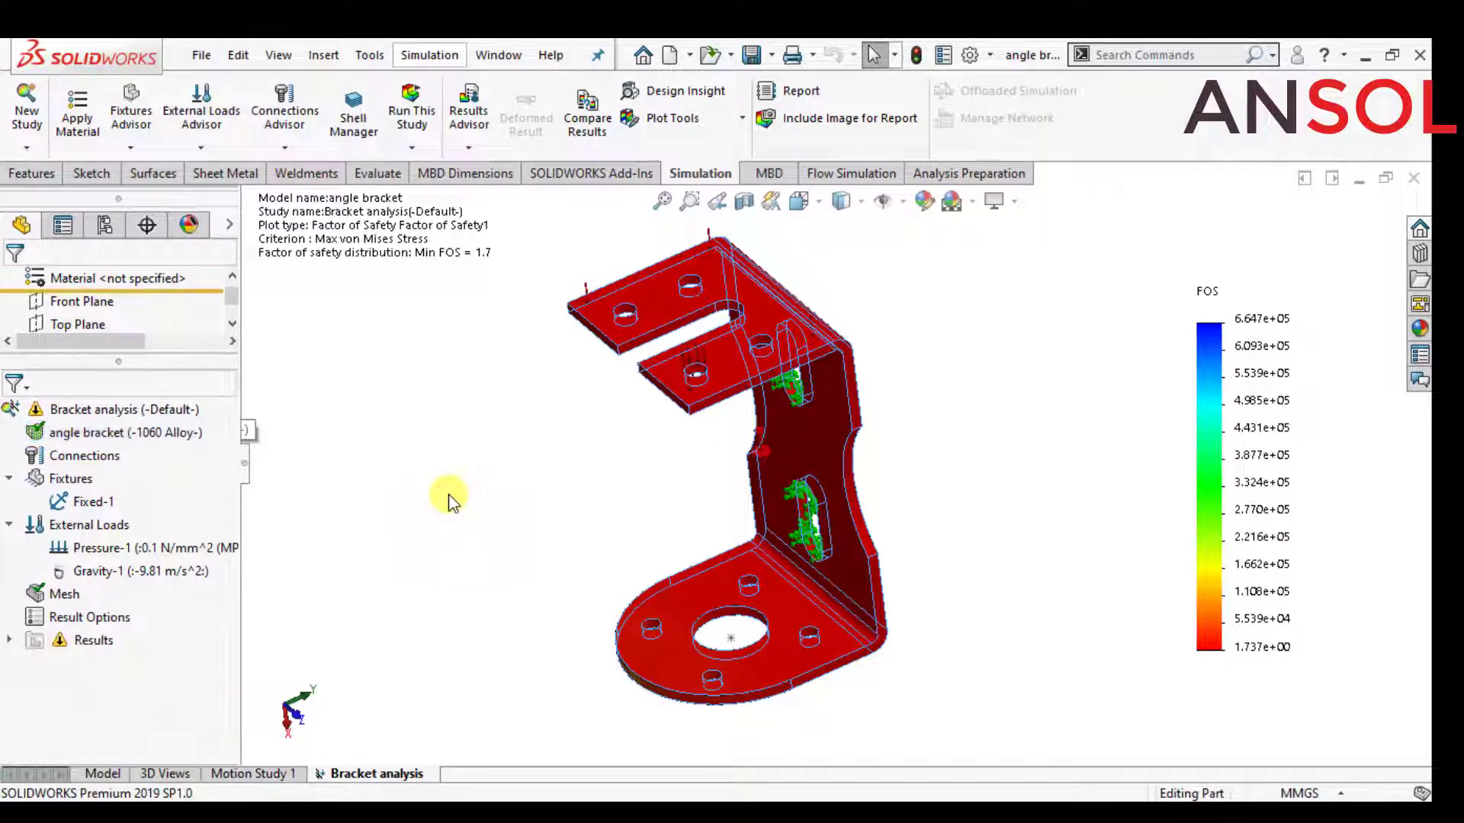
pyautogui.click(450, 494)
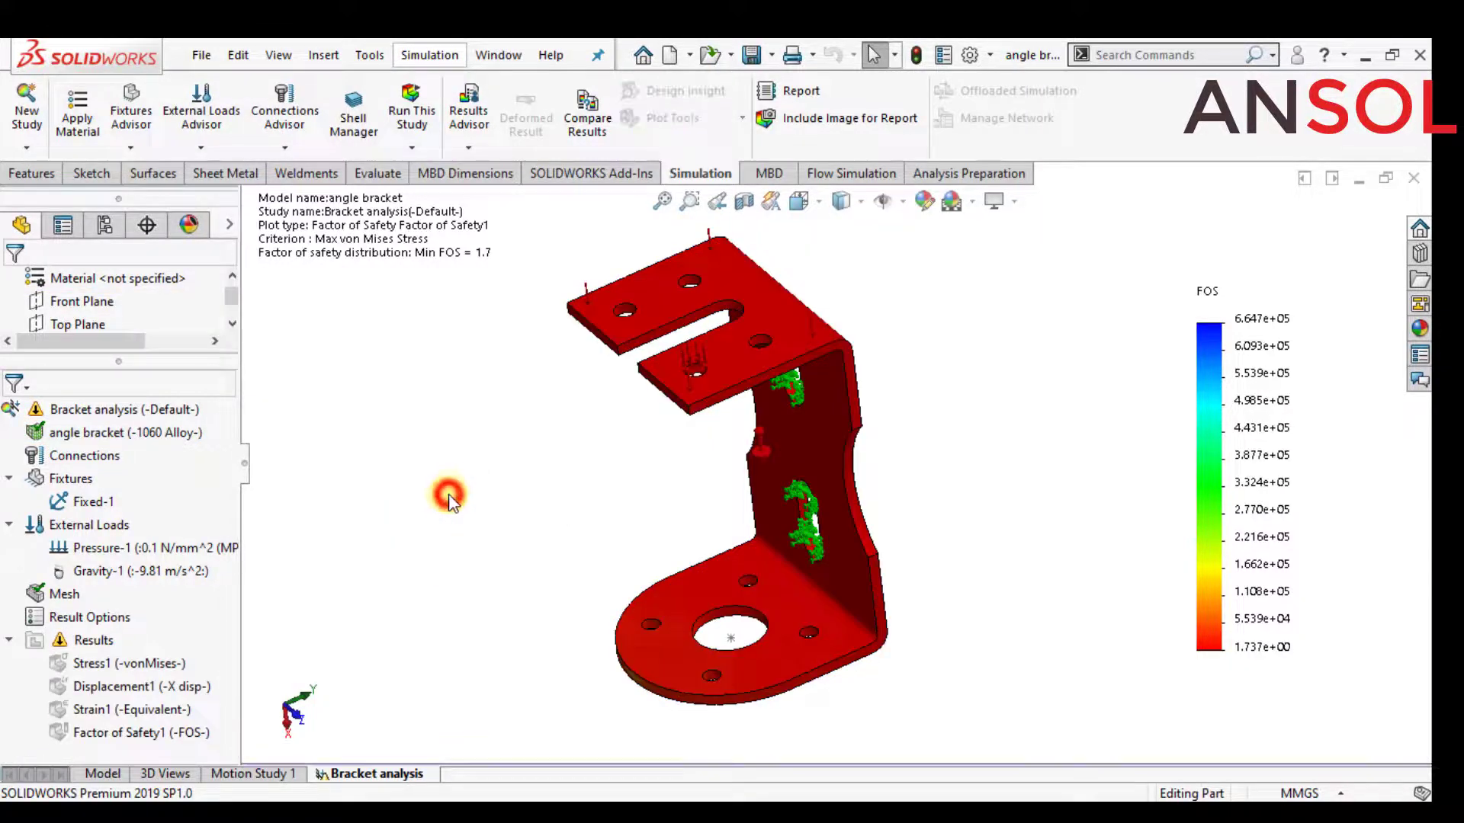
pyautogui.click(412, 107)
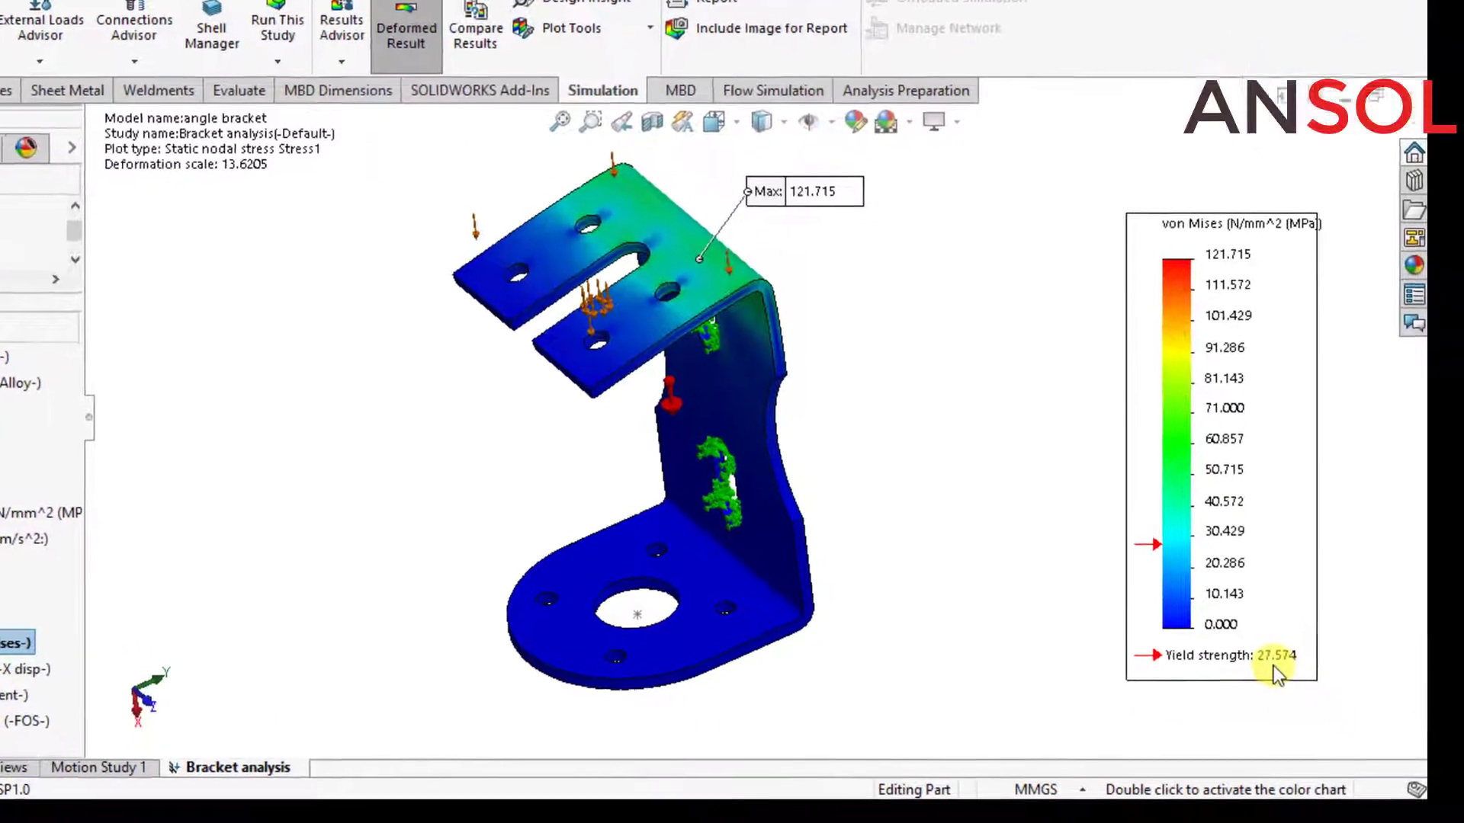
# Display the X displacement plot and examine the 1060 Alloy bracket's deformation.
pyautogui.moveTo(912, 478); pyautogui.dragTo(896, 503, button='middle')
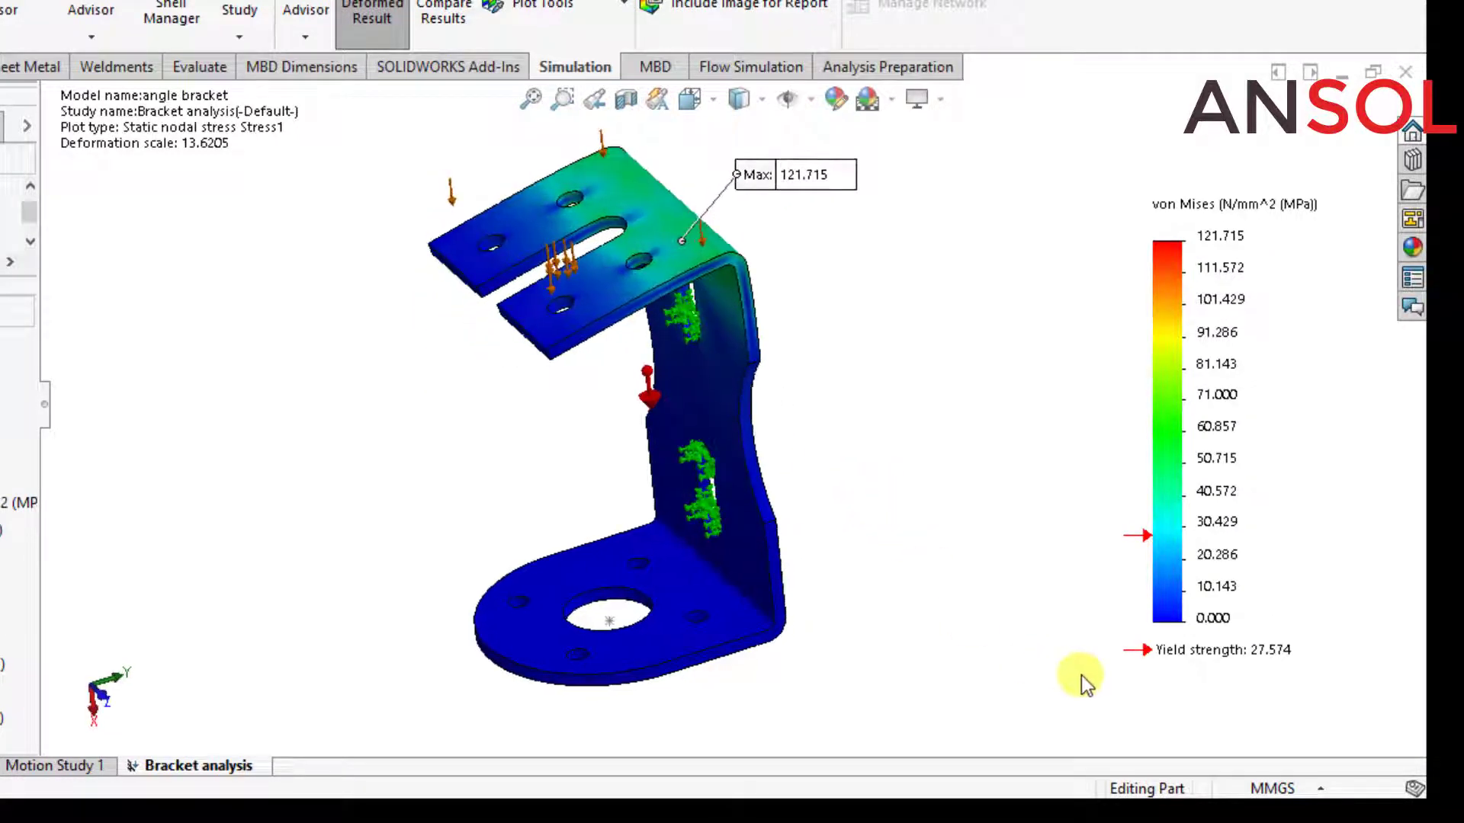
pyautogui.doubleClick(95, 684)
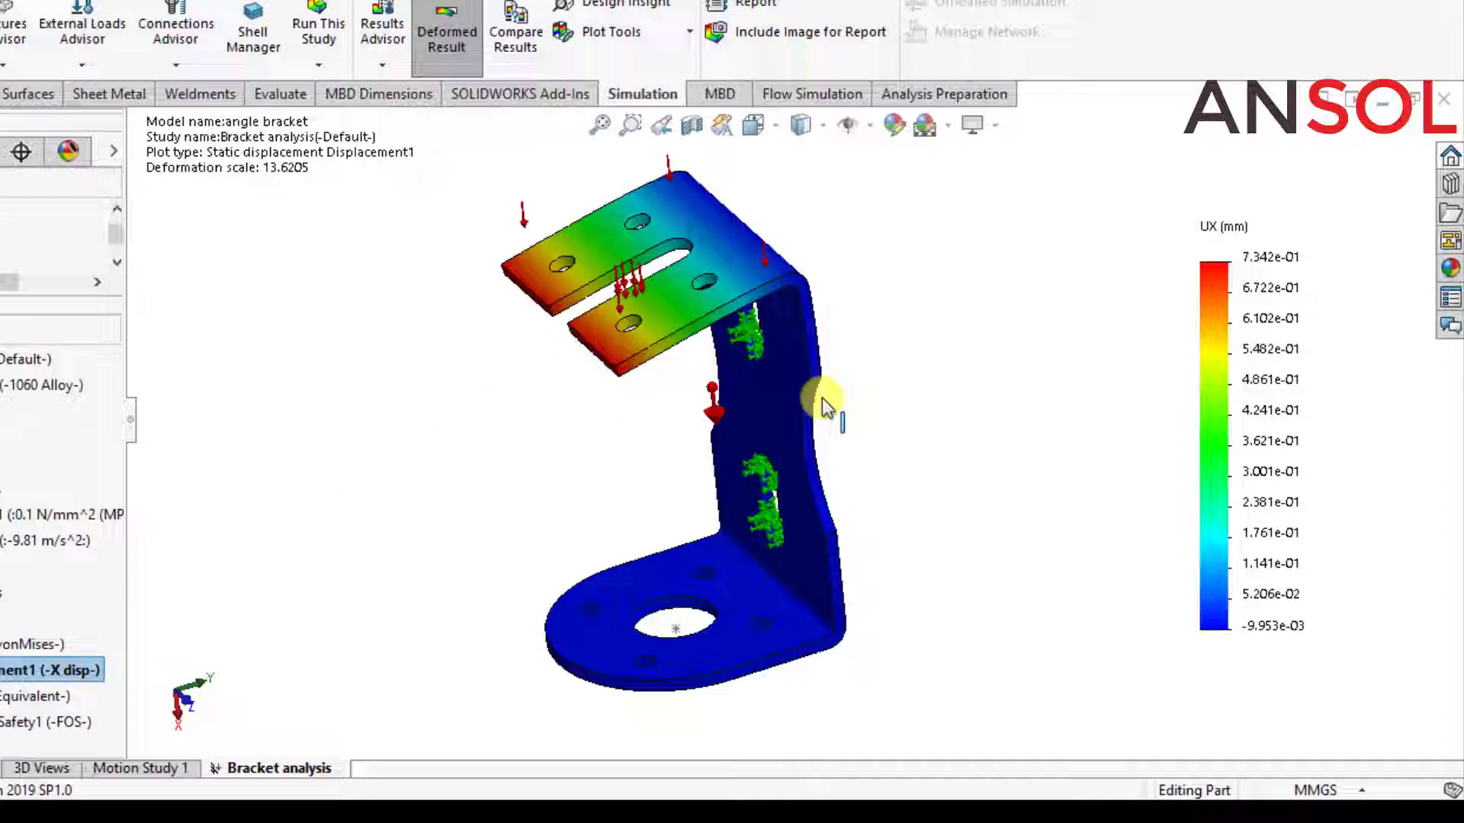
pyautogui.moveTo(888, 448); pyautogui.dragTo(968, 409, button='middle')
pyautogui.moveTo(785, 257); pyautogui.dragTo(719, 419, button='middle')
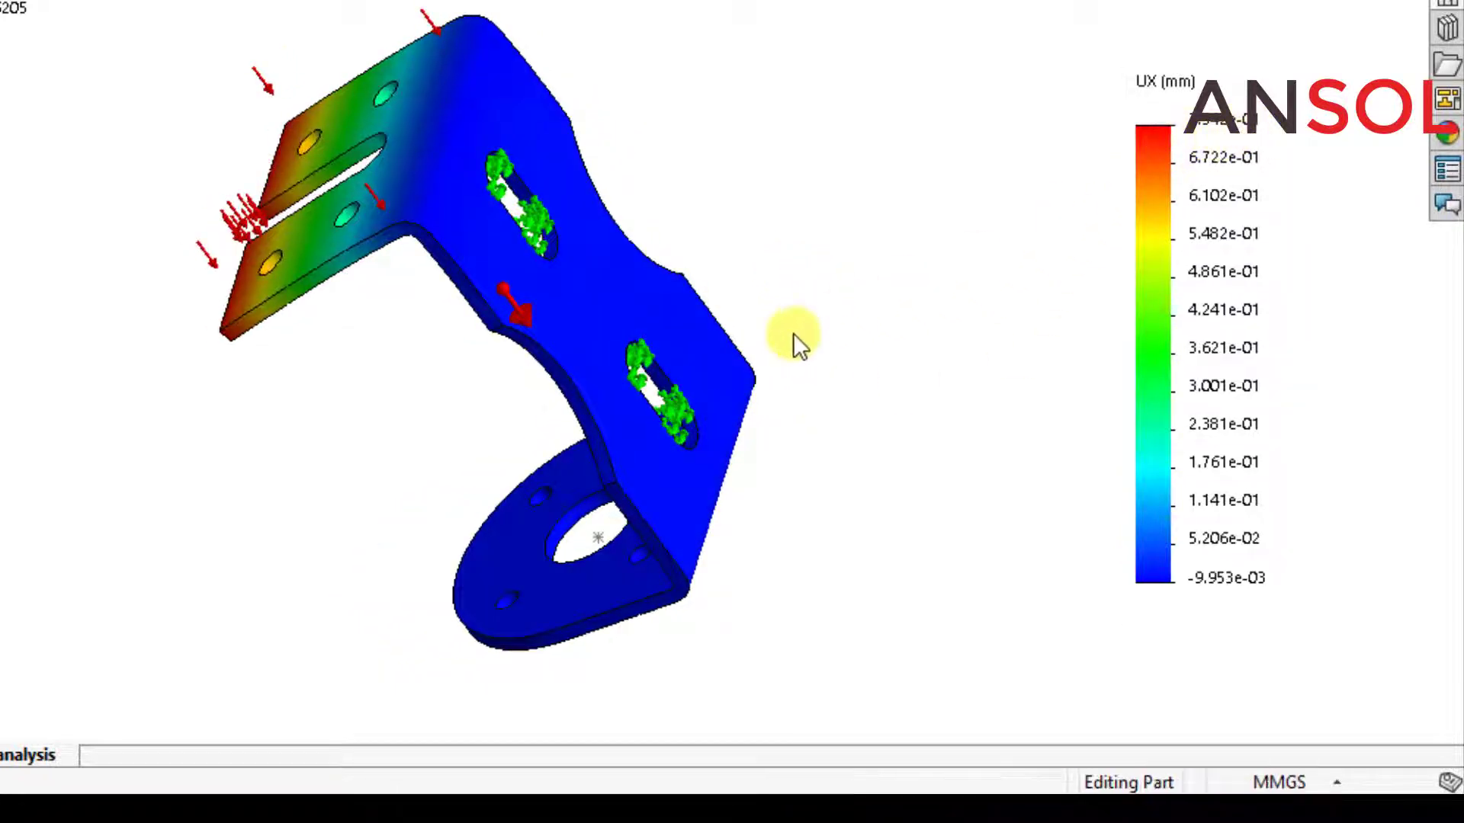
pyautogui.moveTo(793, 333); pyautogui.dragTo(879, 193, button='middle')
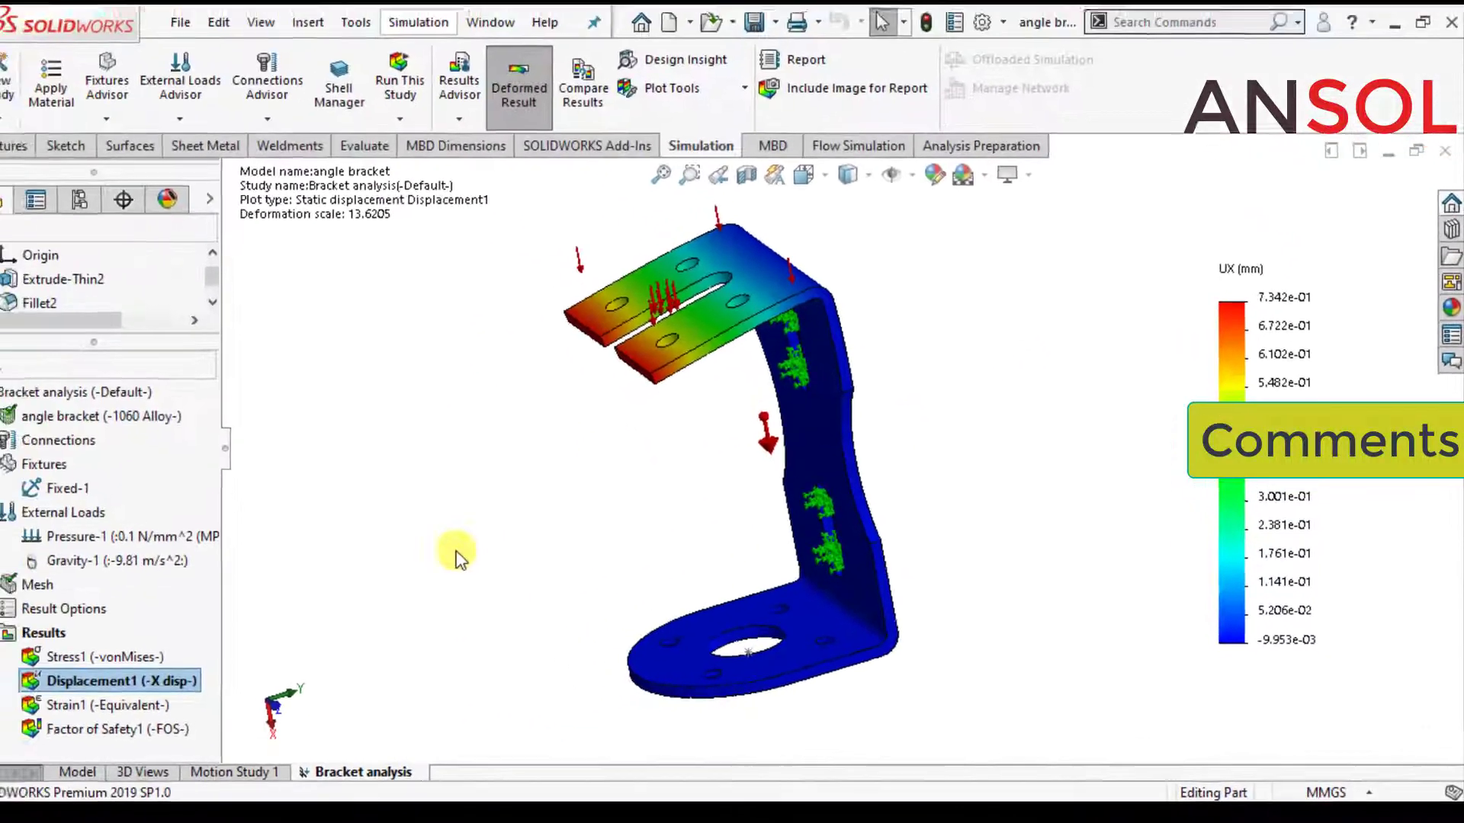
# Display the factor of safety plot and check the minimum value for the 1060 Alloy bracket.
pyautogui.doubleClick(104, 728)
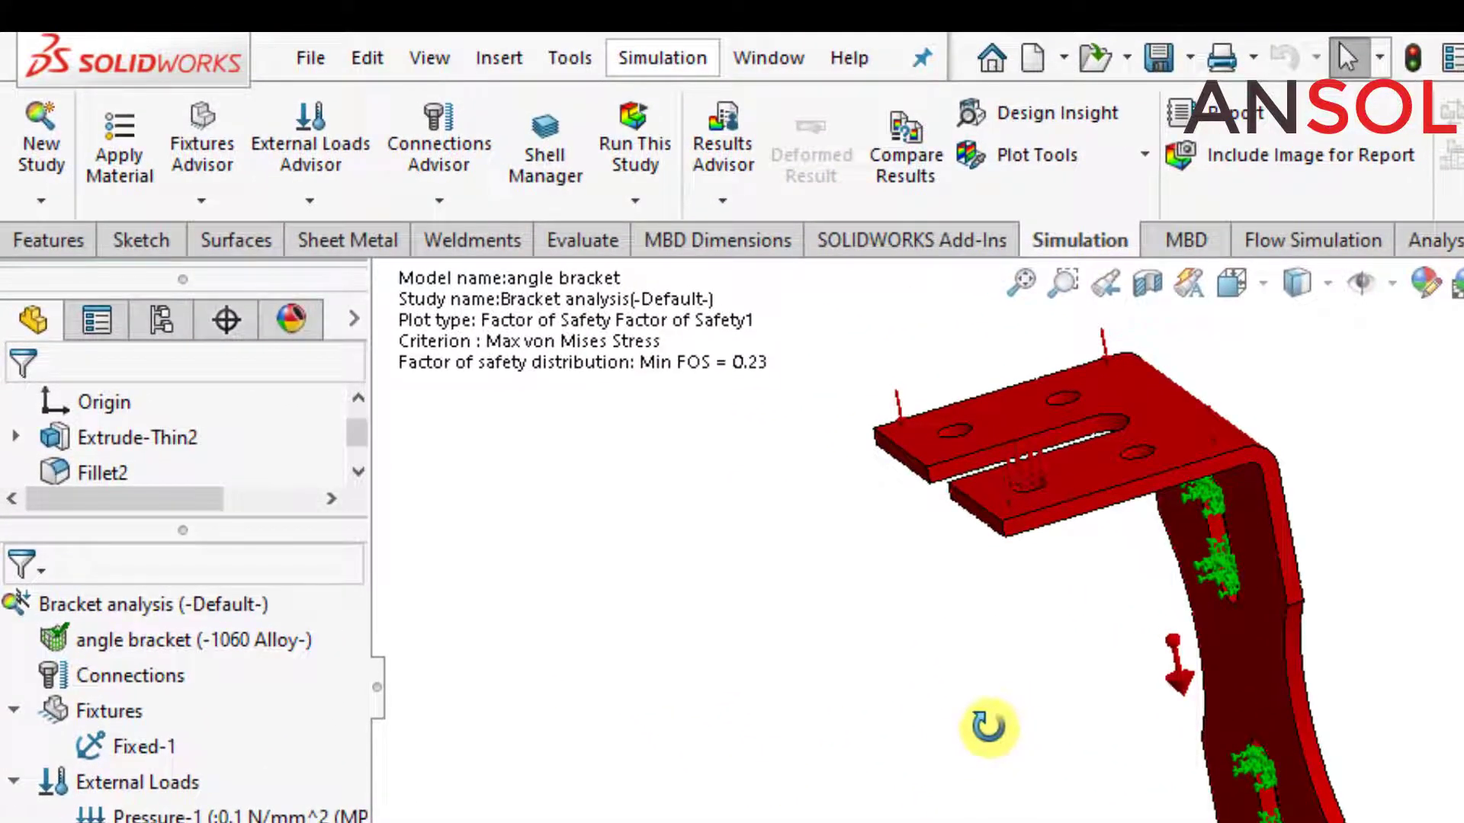
pyautogui.moveTo(988, 725); pyautogui.dragTo(1088, 785, button='middle')
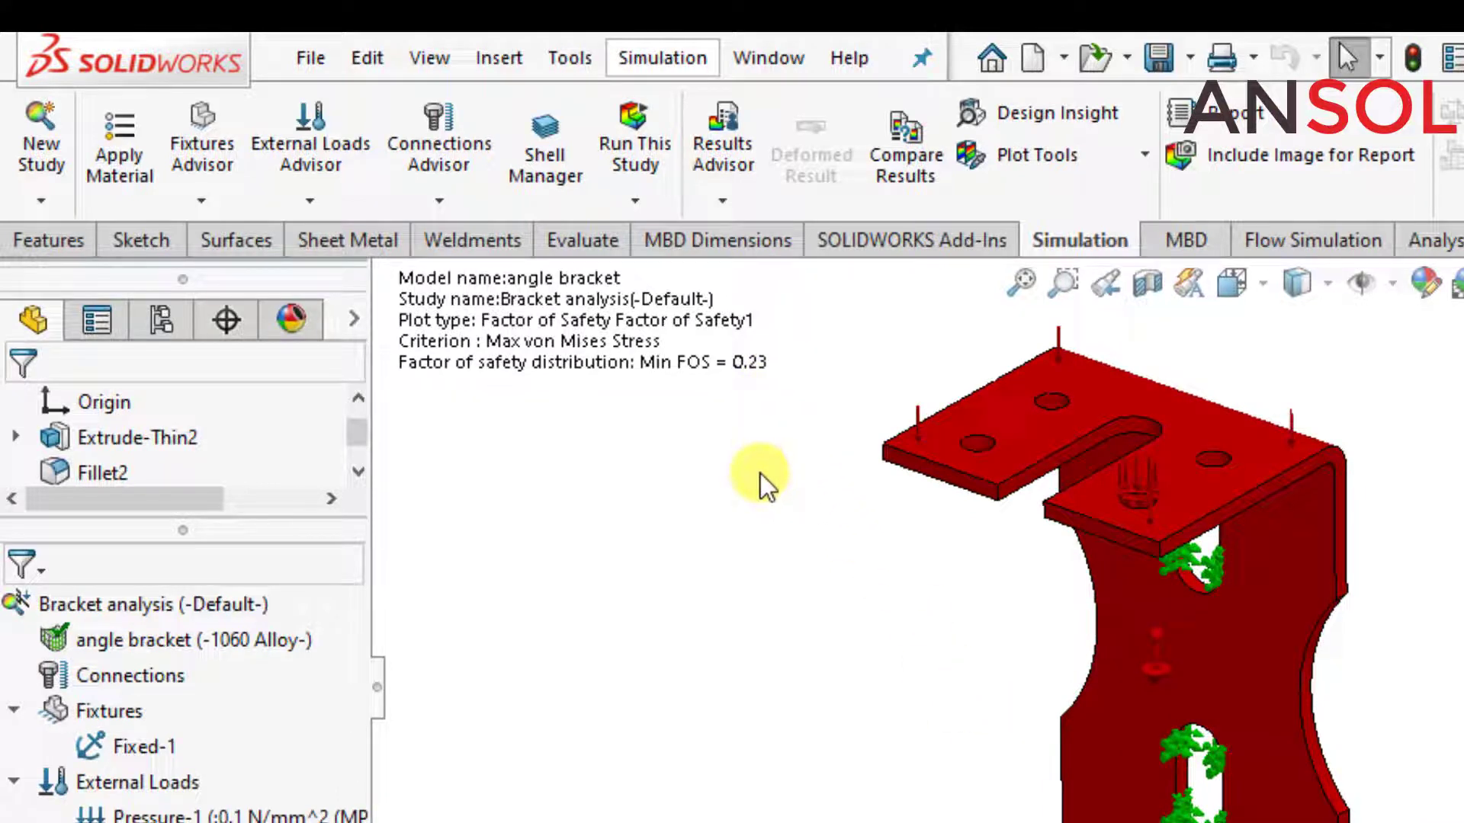
pyautogui.moveTo(801, 679); pyautogui.dragTo(680, 678, button='middle')
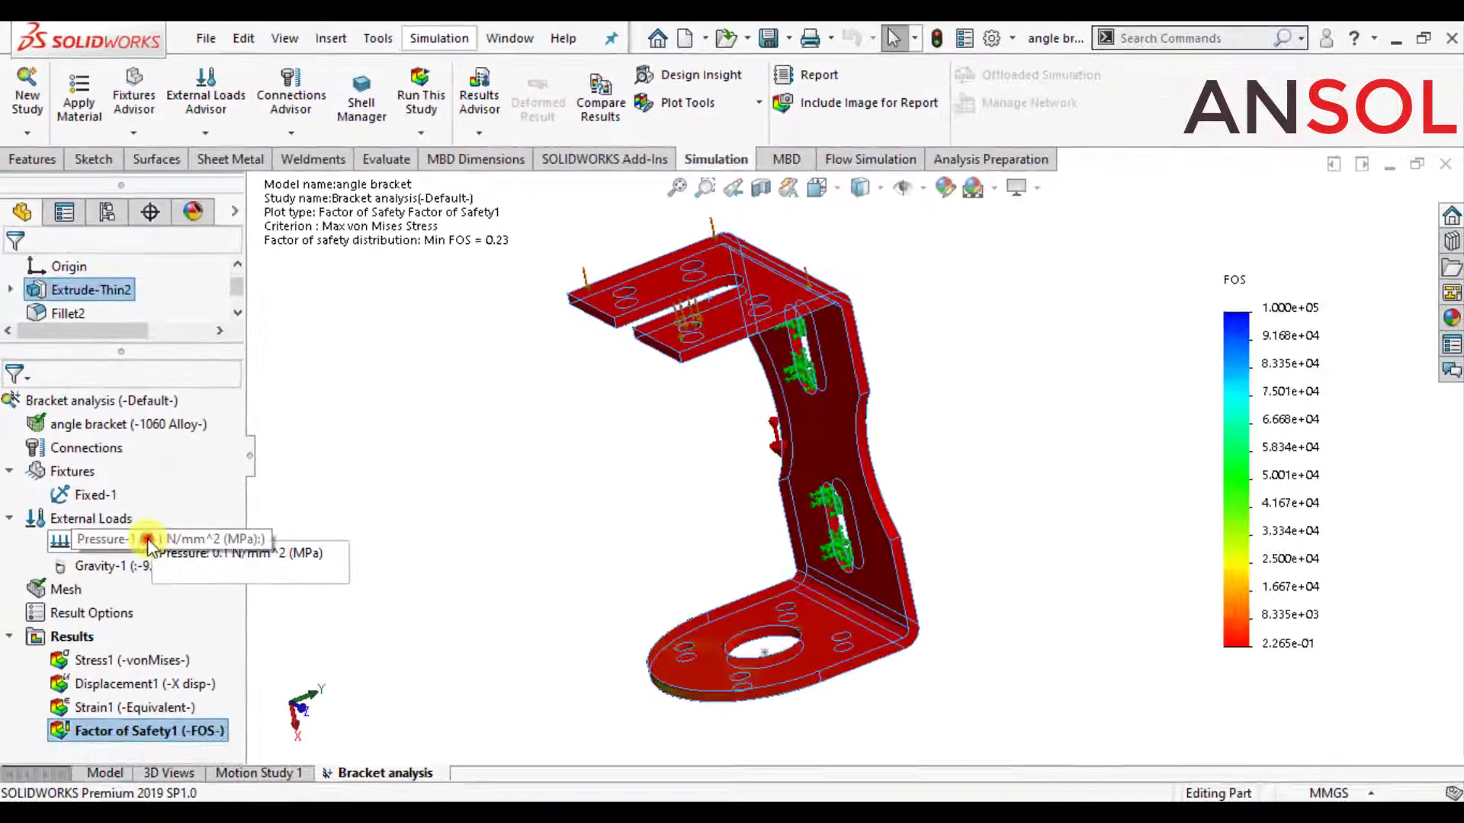
# Set the pressure load on the bracket's upper face to 0.05 N/mm^2 (MPa) and rerun the study.
pyautogui.rightClick(222, 809)
pyautogui.click(205, 555)
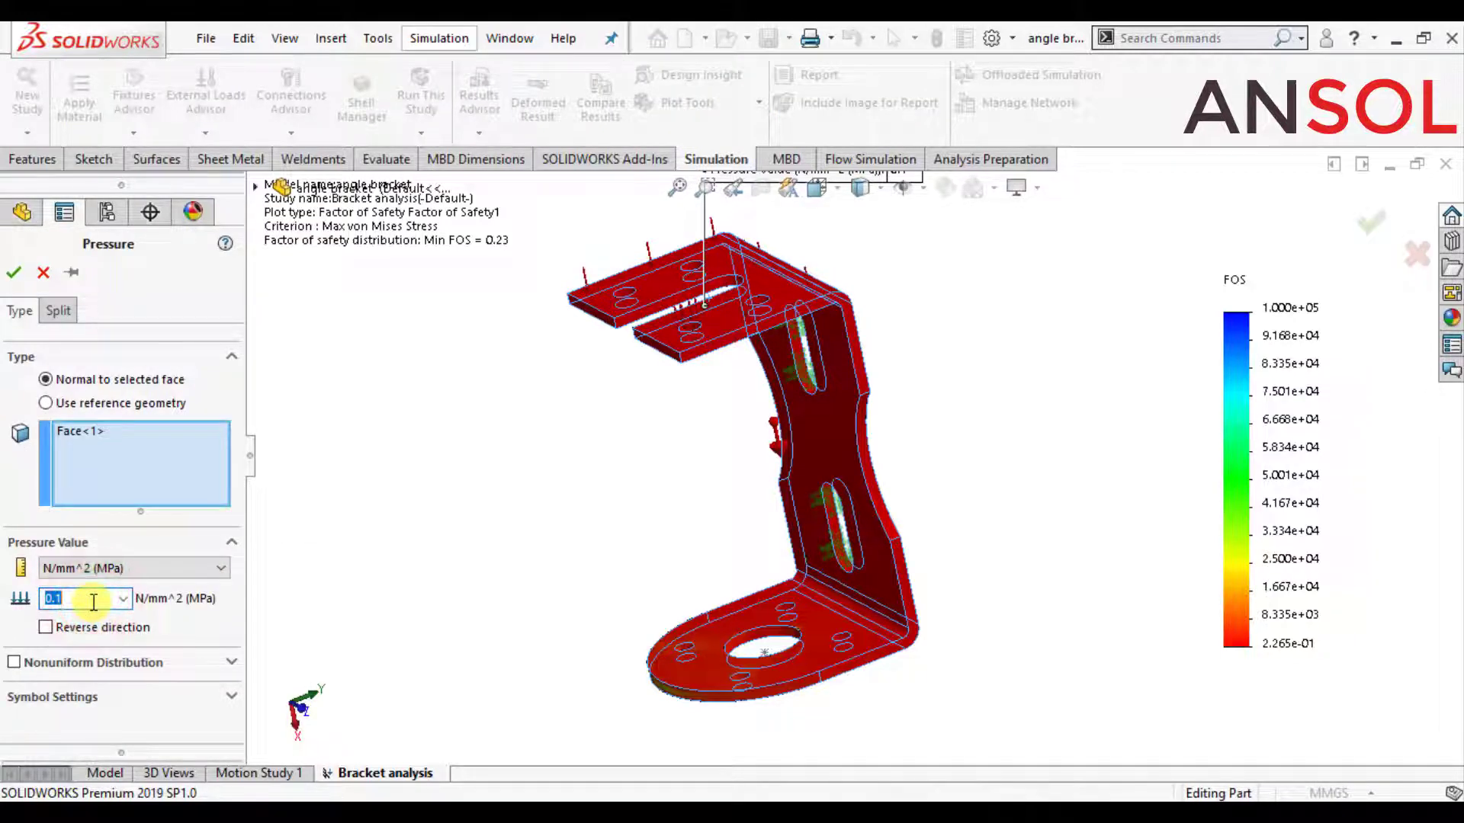
pyautogui.write('5')
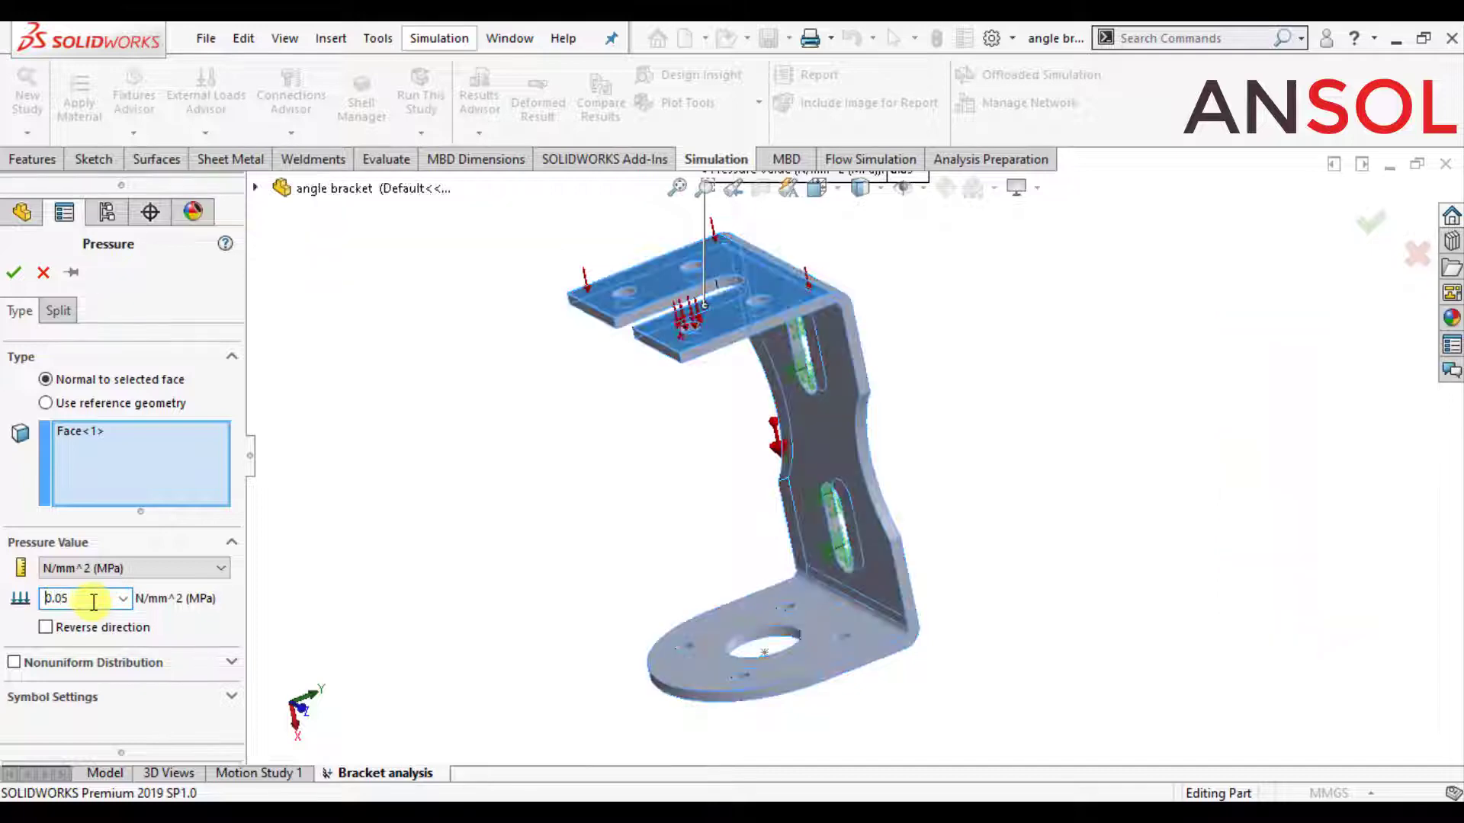
pyautogui.click(14, 274)
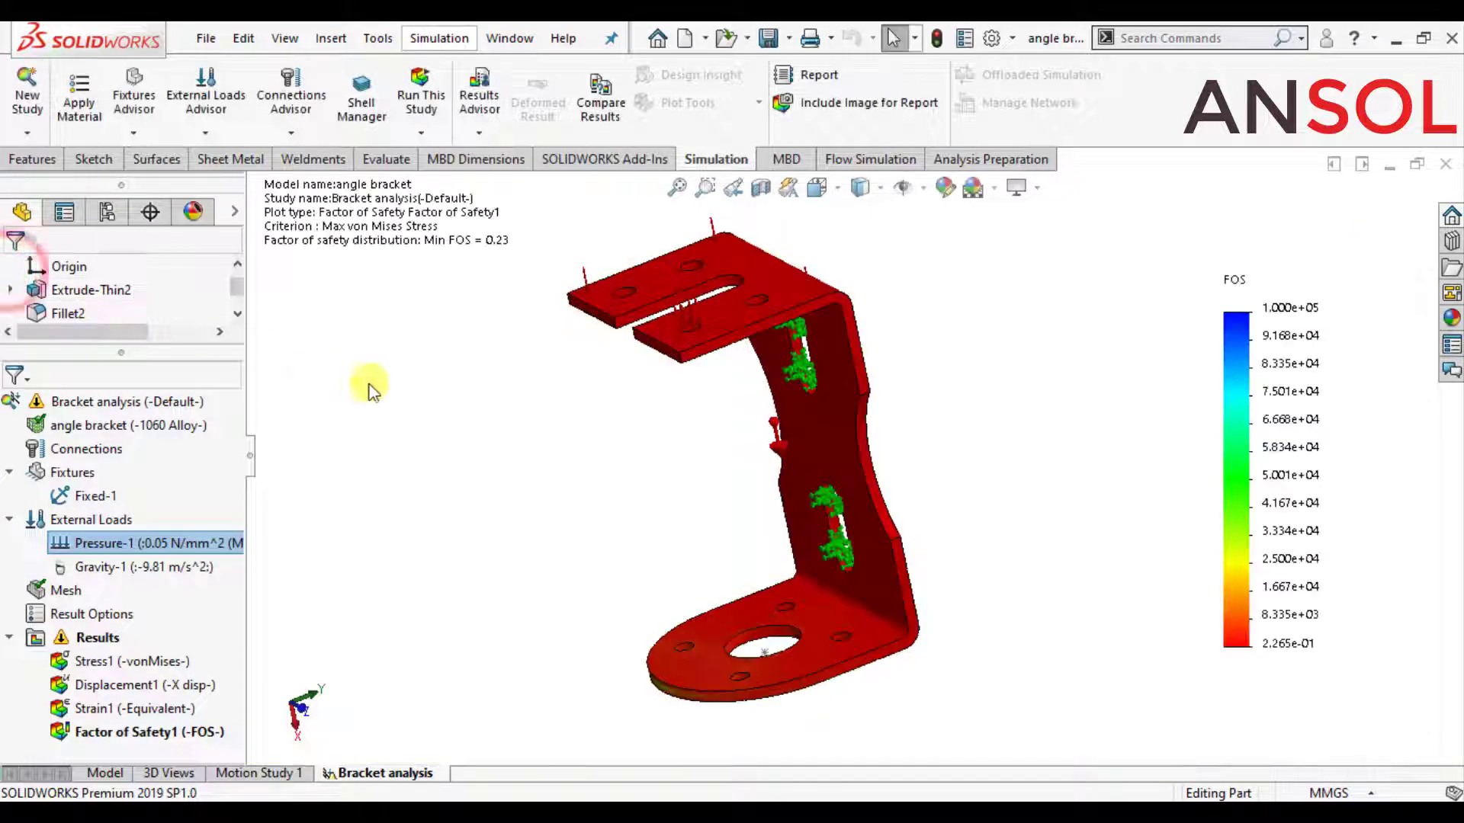
pyautogui.click(421, 92)
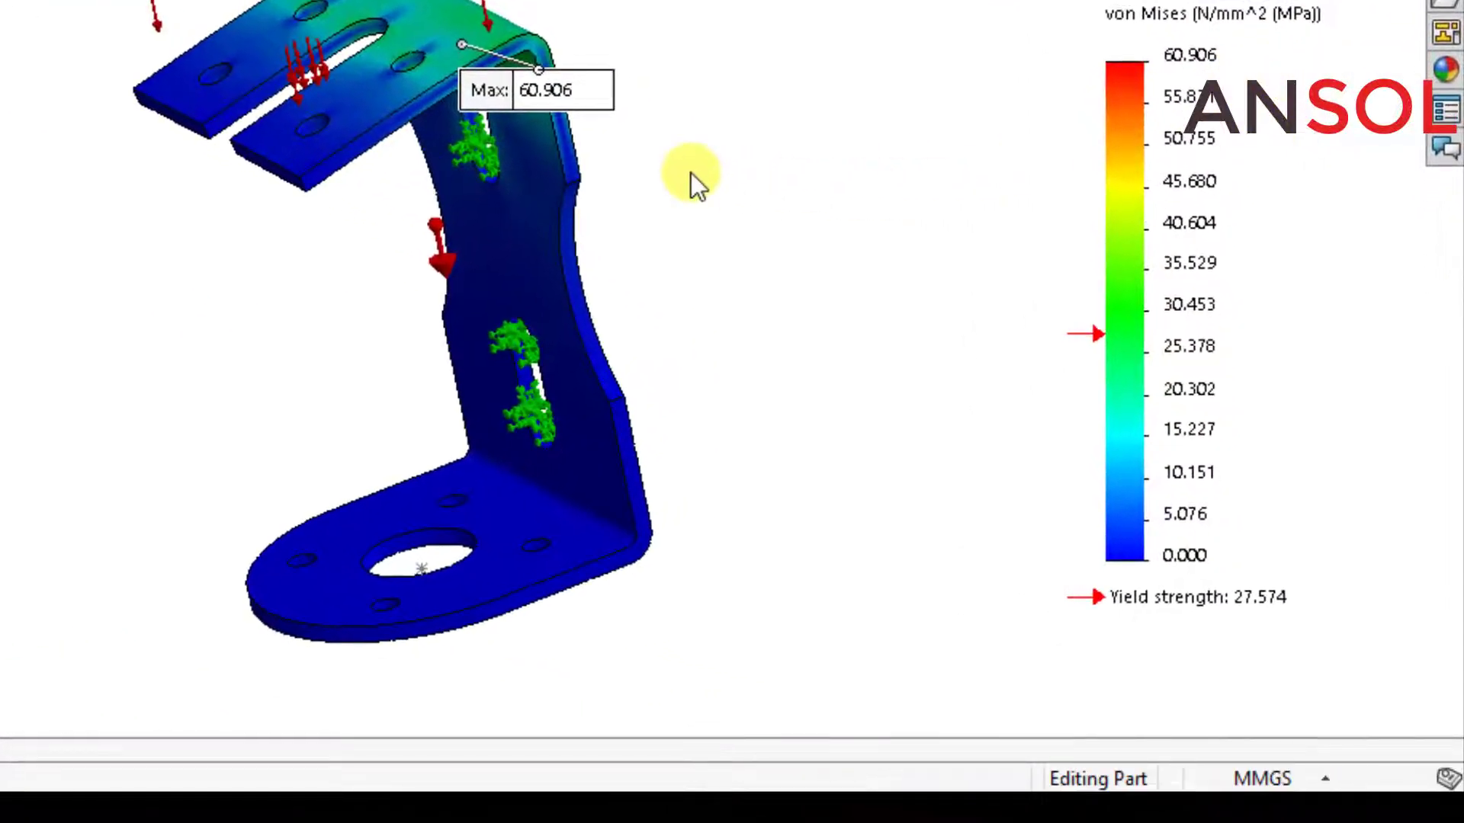
# Examine the bracket's von Mises stress plot and move the maximum stress label clear of the model.
pyautogui.moveTo(691, 172); pyautogui.dragTo(643, 232, button='middle')
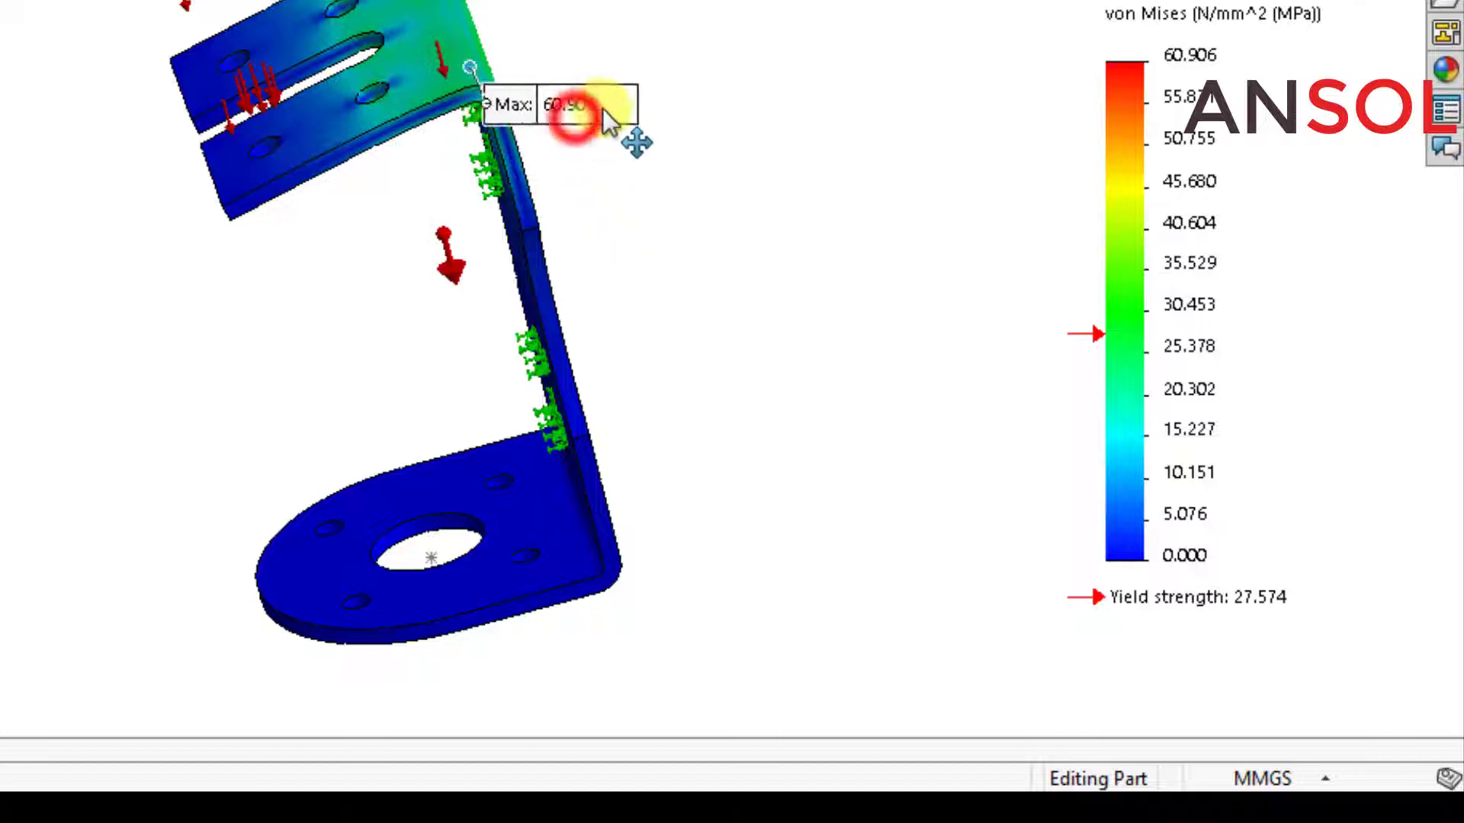
pyautogui.moveTo(575, 121); pyautogui.dragTo(674, 44)
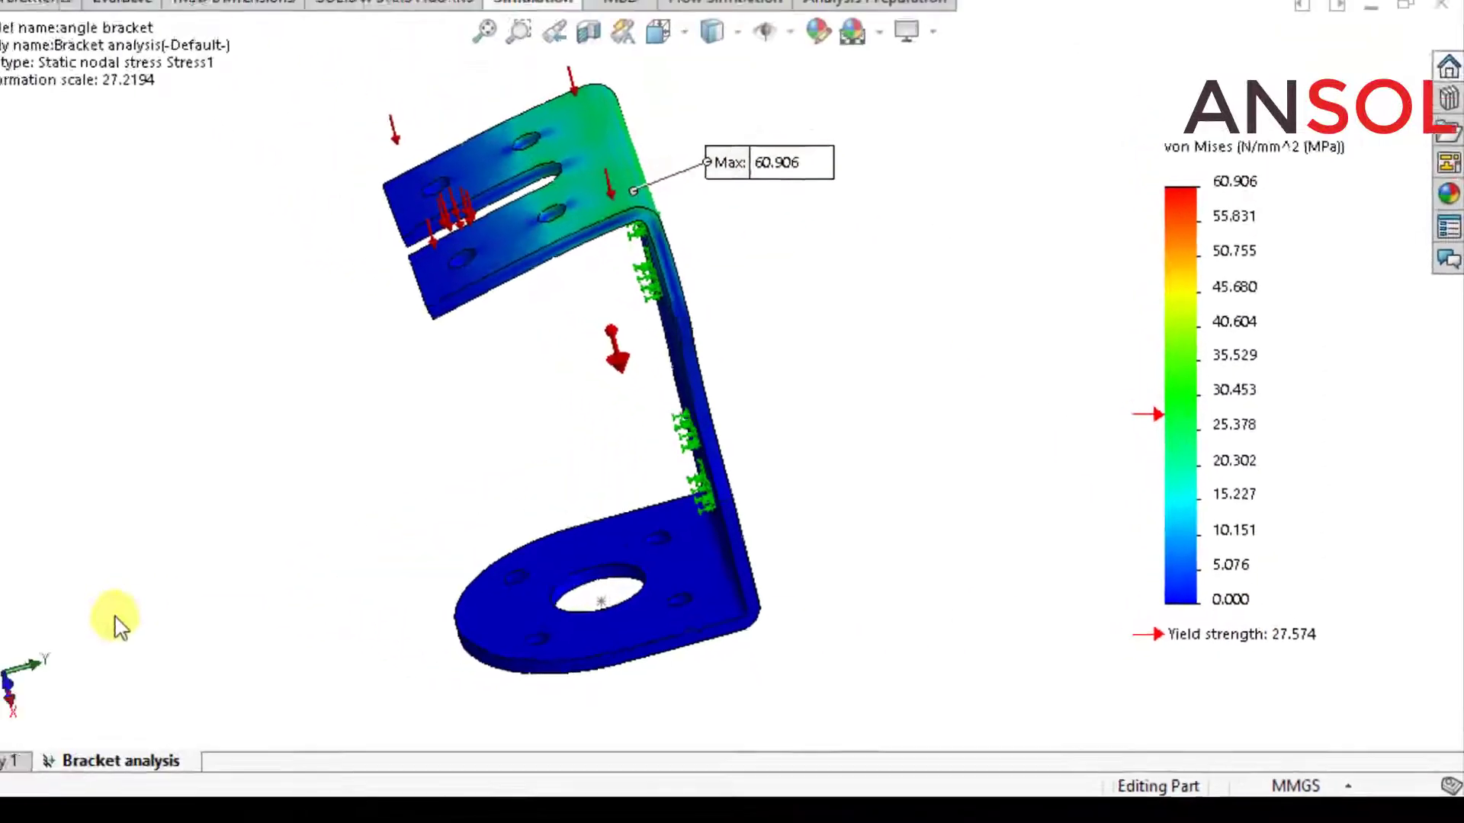
# Set the pressure load on the bracket's upper face to 0.01 N/mm^2 (MPa) and rerun the study.
pyautogui.rightClick(147, 548)
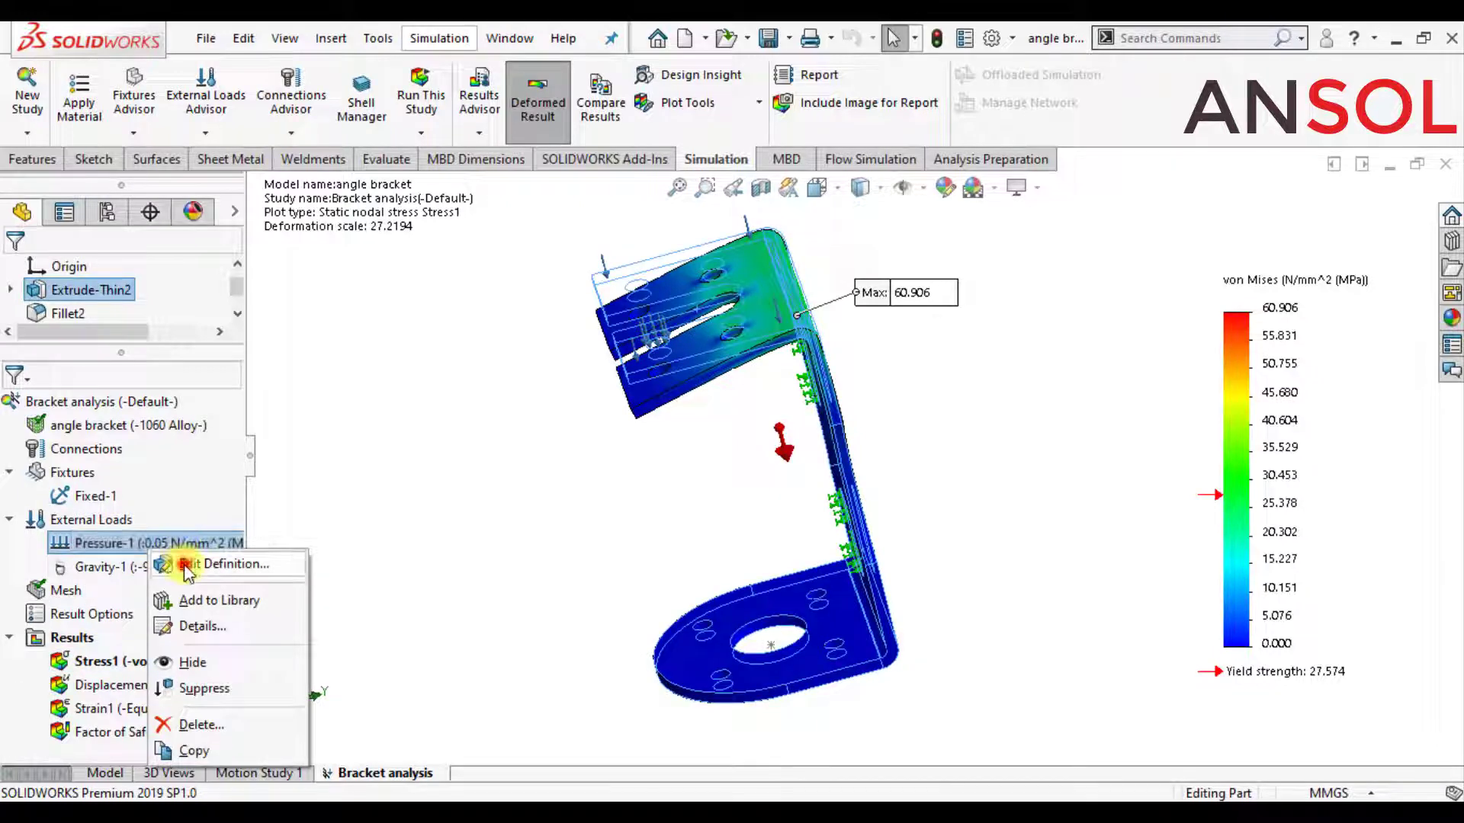
pyautogui.click(183, 564)
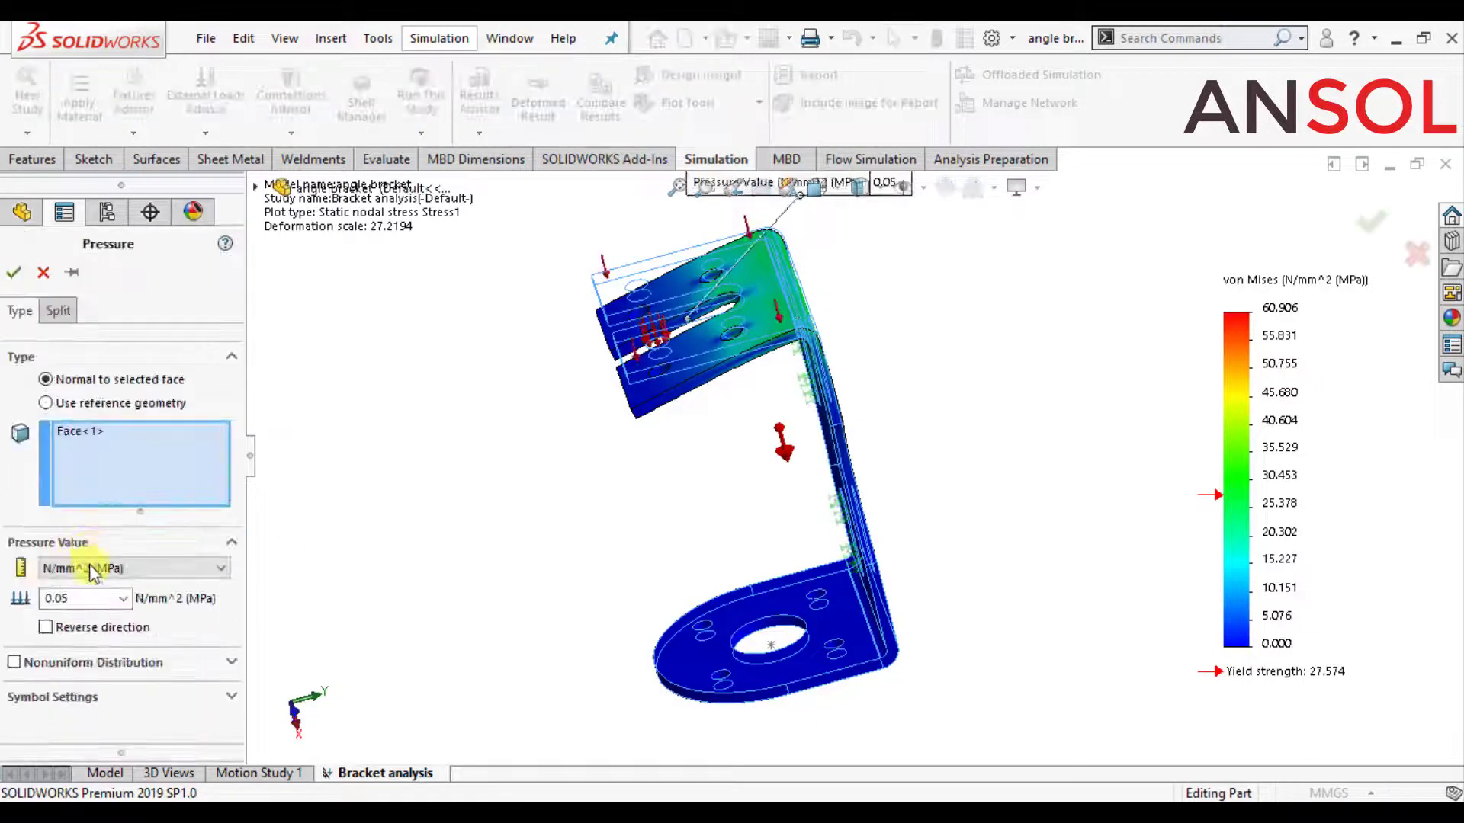
pyautogui.click(92, 598)
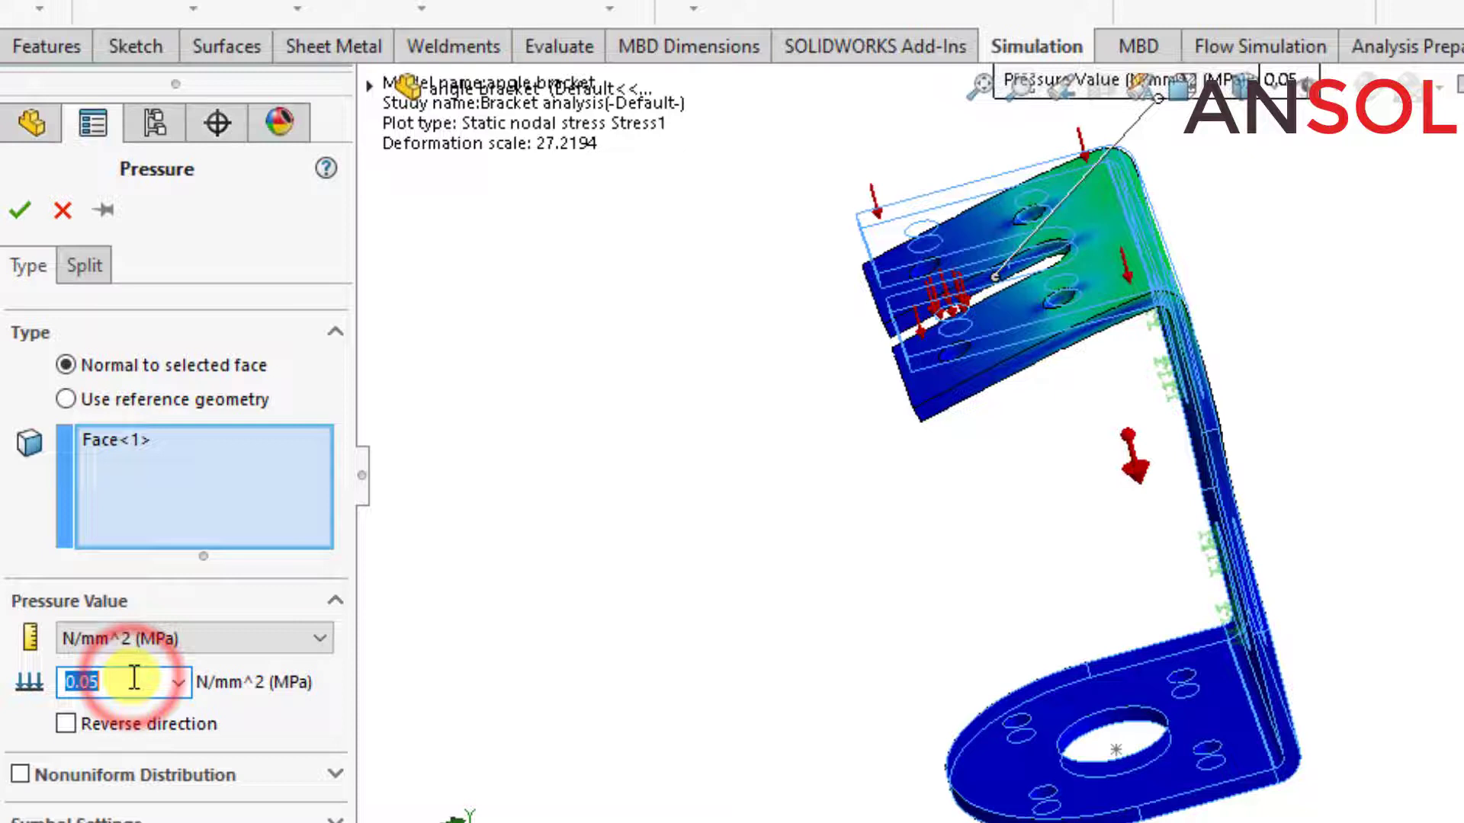
pyautogui.write('0')
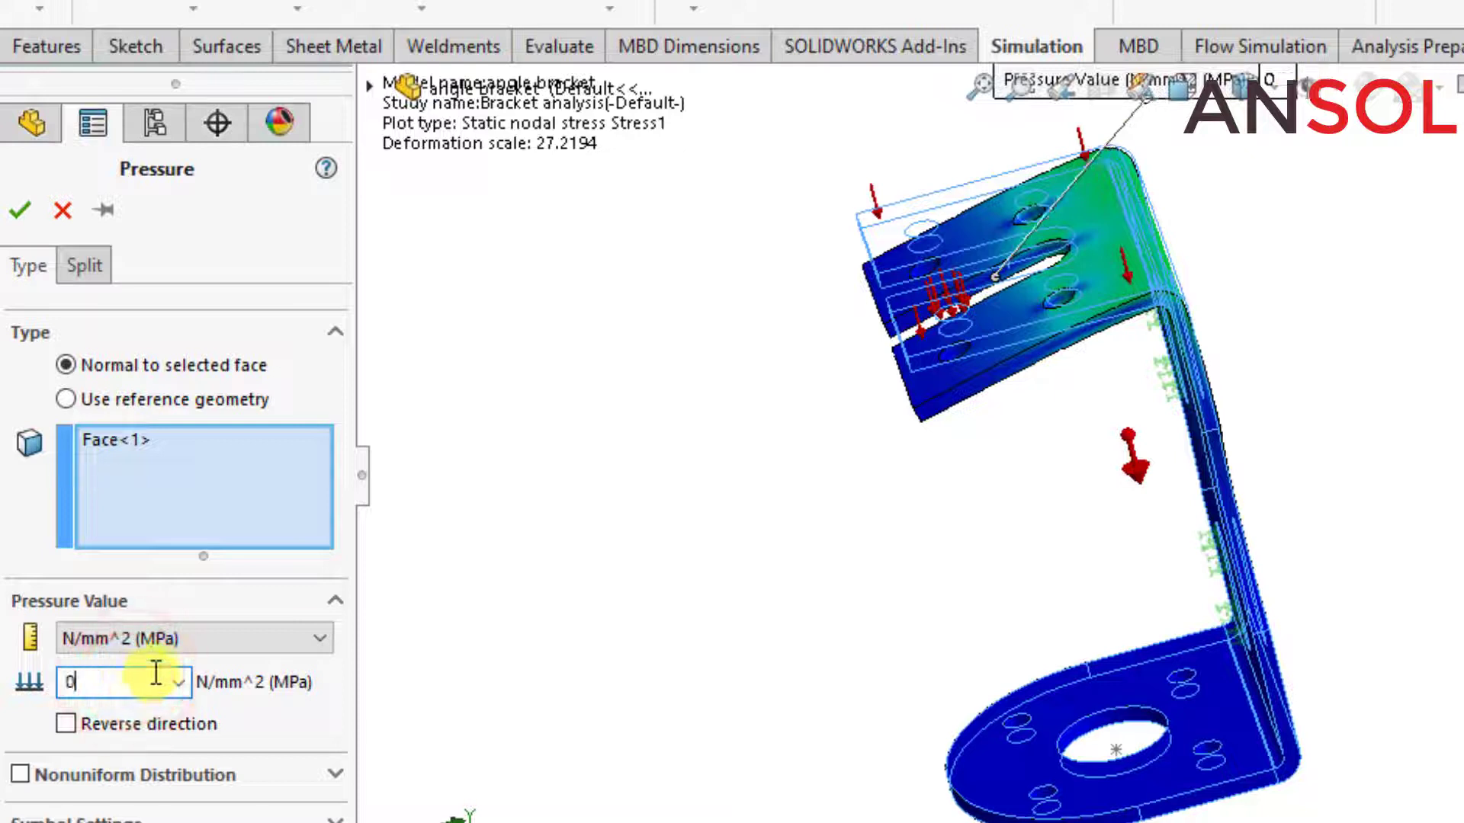
pyautogui.write('.01')
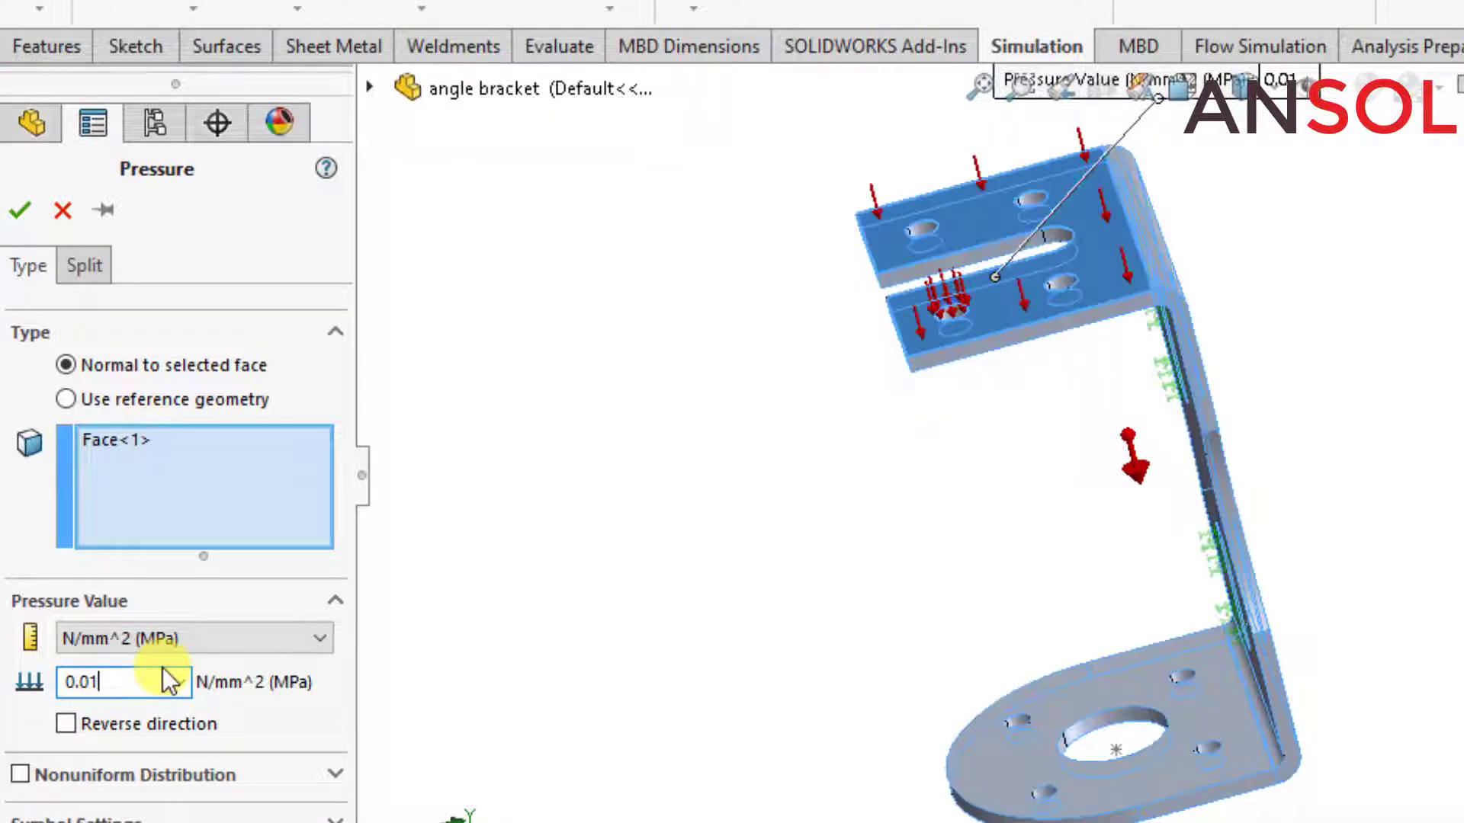
pyautogui.click(21, 221)
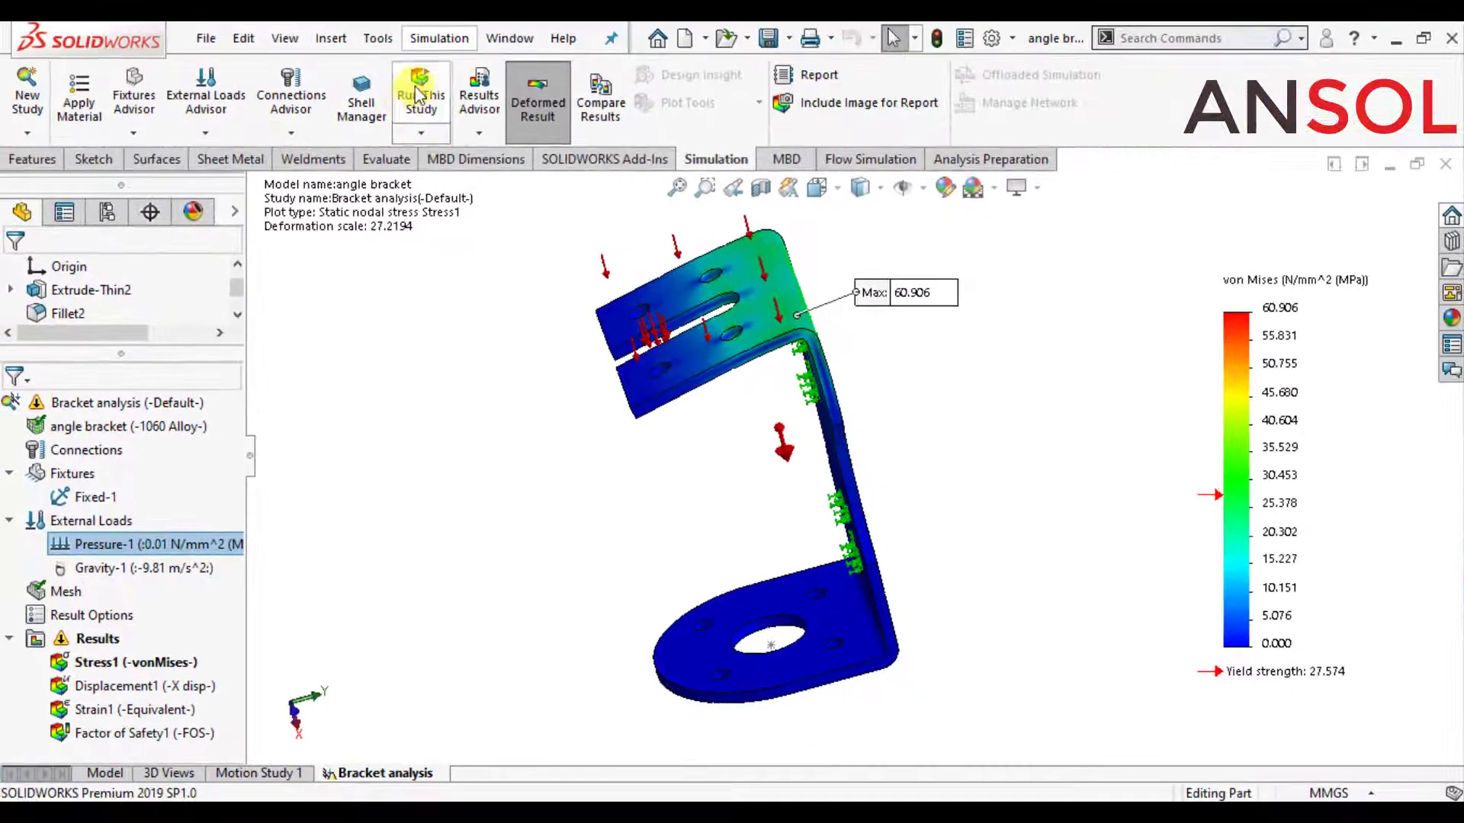
pyautogui.click(419, 95)
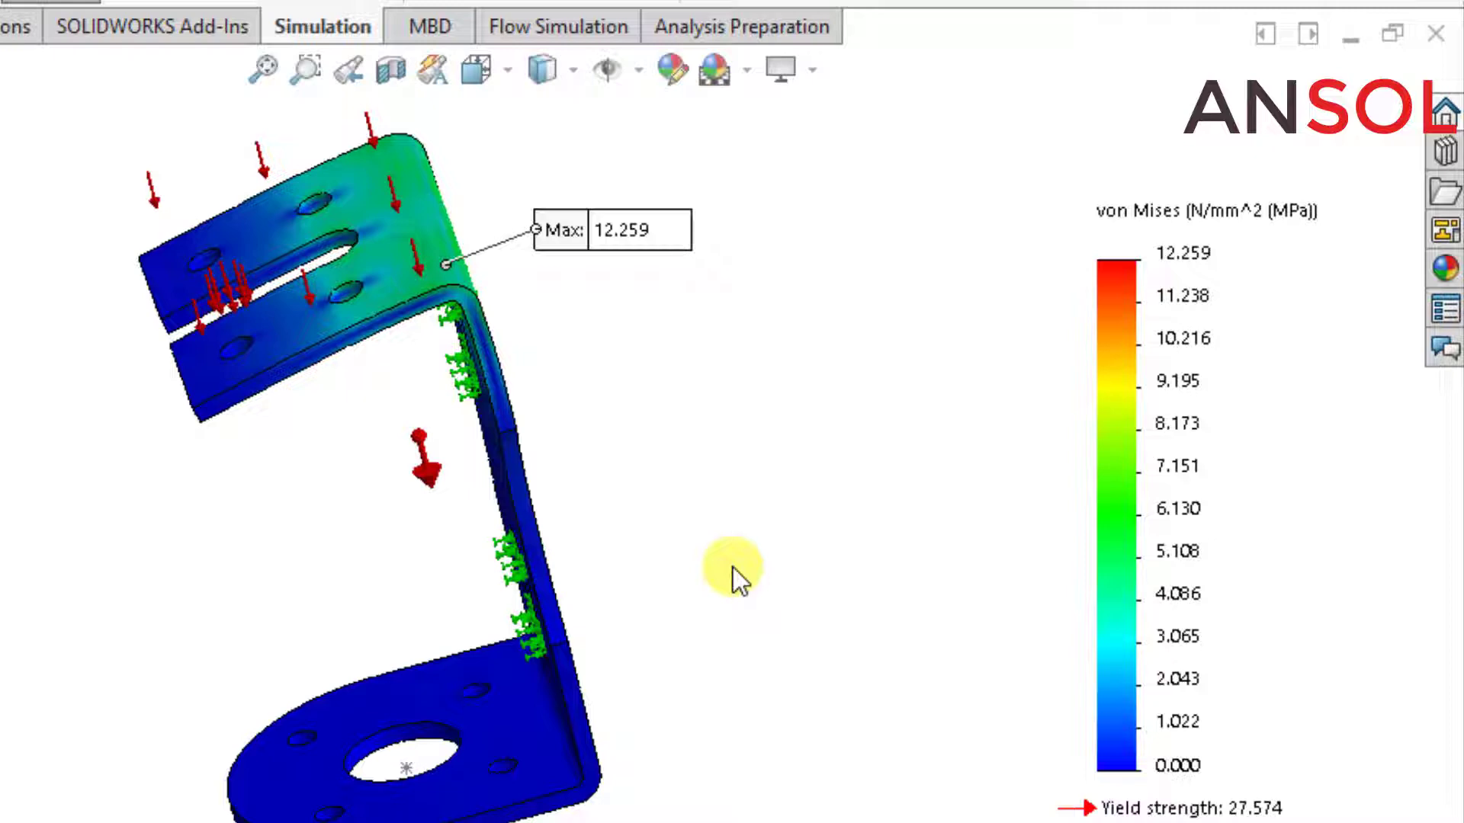
# Examine the von Mises stress plot, then display the factor of safety plot and check the minimum value at the reduced pressure.
pyautogui.moveTo(977, 520); pyautogui.dragTo(951, 484, button='middle')
pyautogui.moveTo(684, 521); pyautogui.dragTo(644, 576, button='middle')
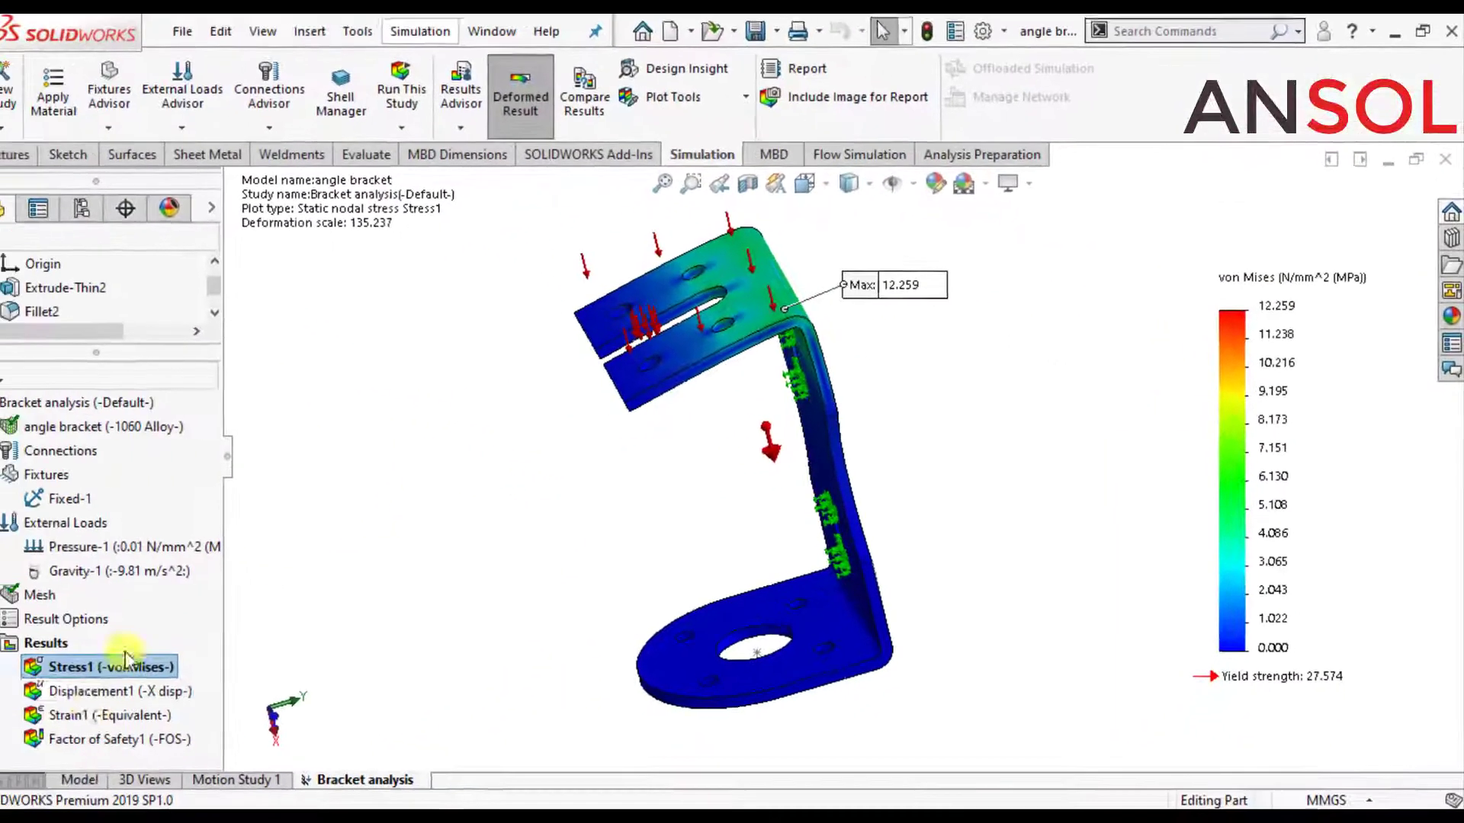
pyautogui.click(94, 741)
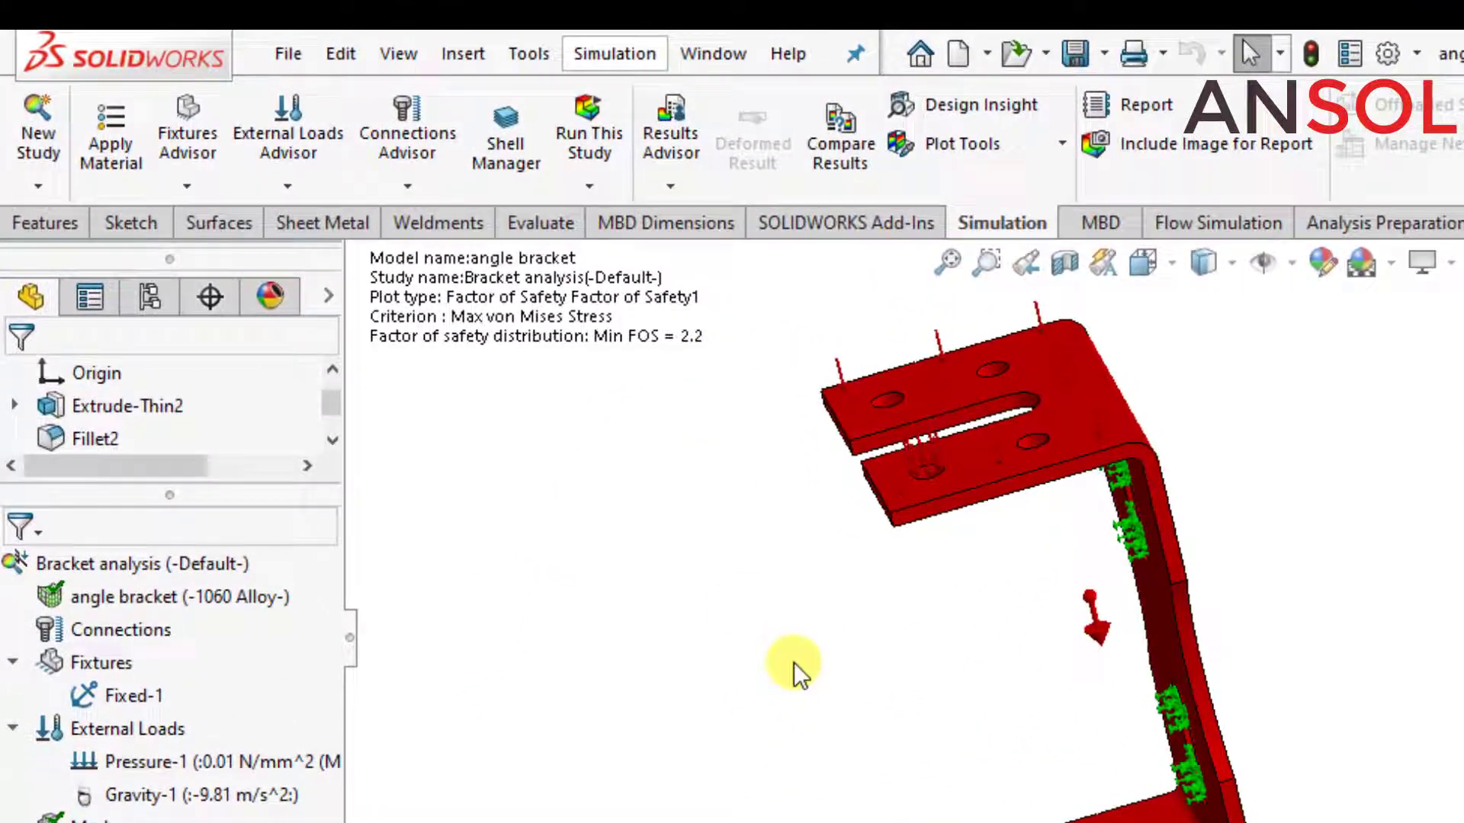
pyautogui.moveTo(793, 671)
pyautogui.mouseDown(button='middle')
pyautogui.moveTo(731, 638)
pyautogui.moveTo(826, 602)
pyautogui.moveTo(872, 637)
pyautogui.moveTo(856, 699)
pyautogui.moveTo(853, 663)
pyautogui.moveTo(853, 686)
pyautogui.moveTo(804, 694)
pyautogui.mouseUp(button='middle')
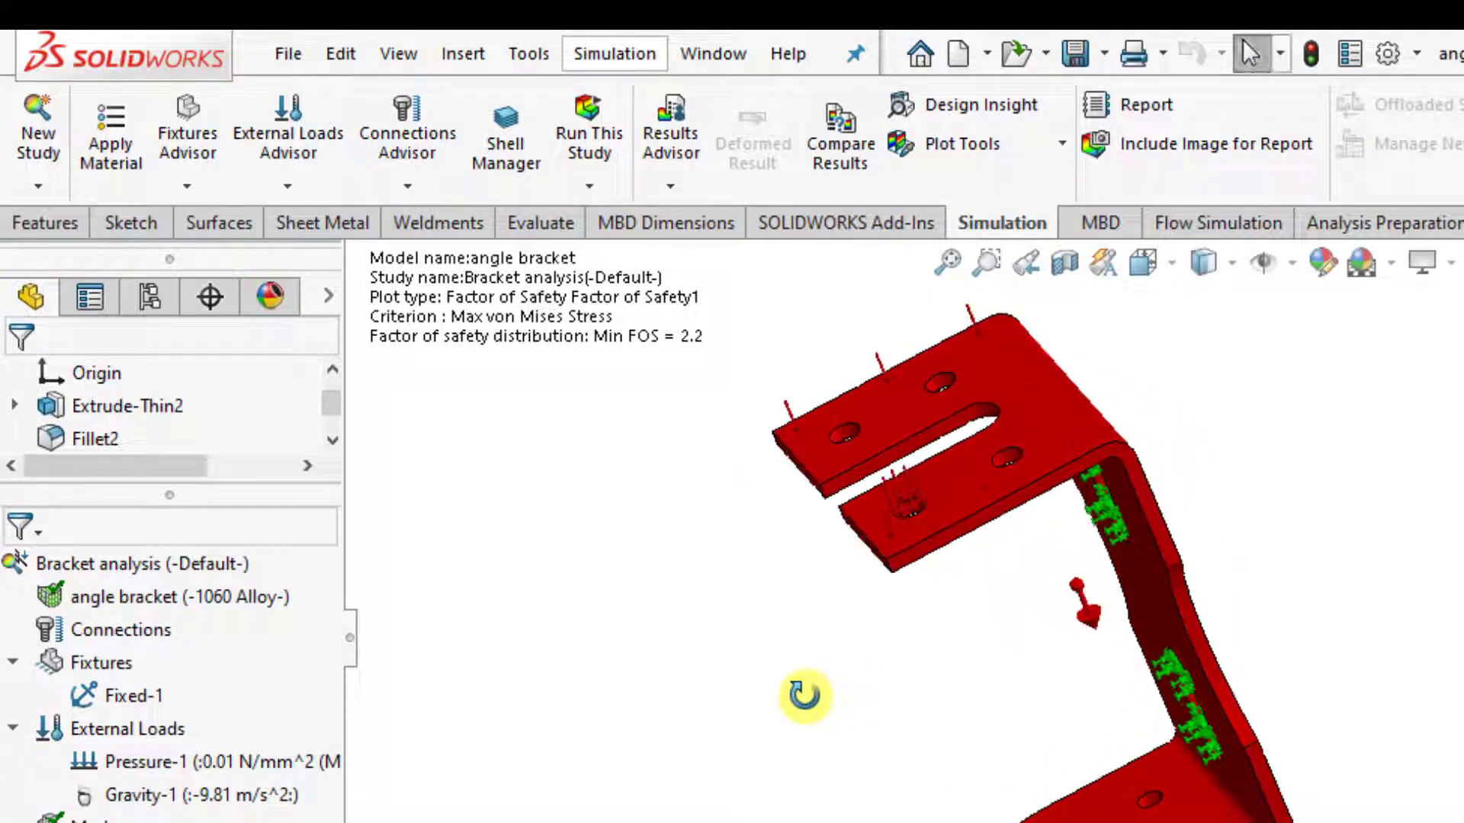